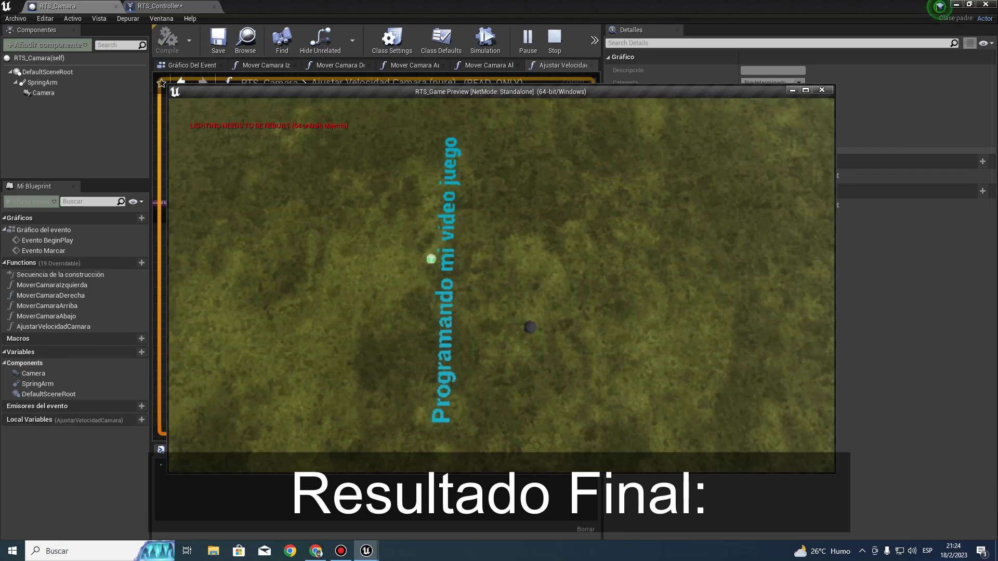
- Pan and wheel-zoom the RTS camera in the game preview, then stop the play test
{"action": "key", "text": "s"}
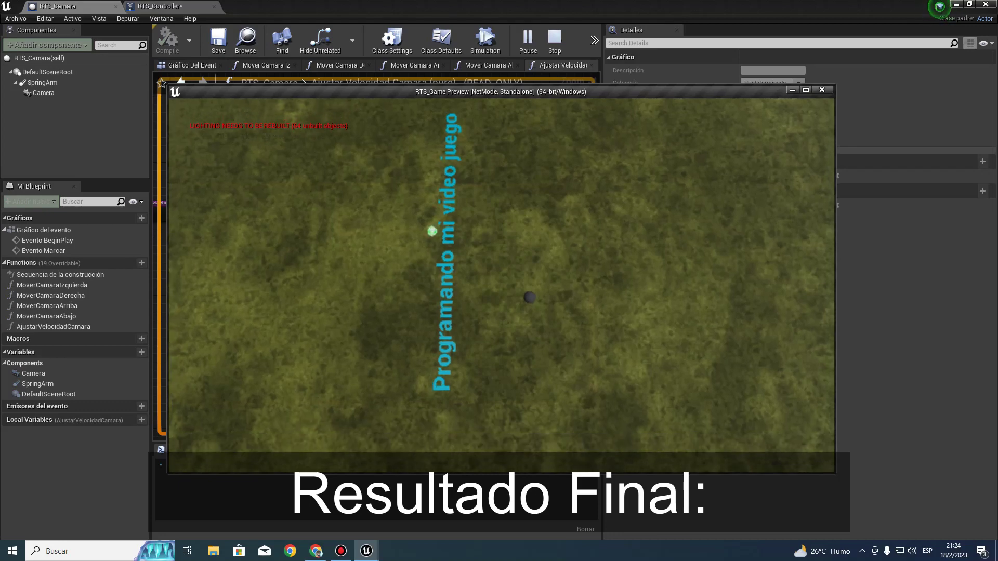
{"action": "scroll", "coordinate": [432, 231], "scroll_direction": "down", "scroll_amount": 2}
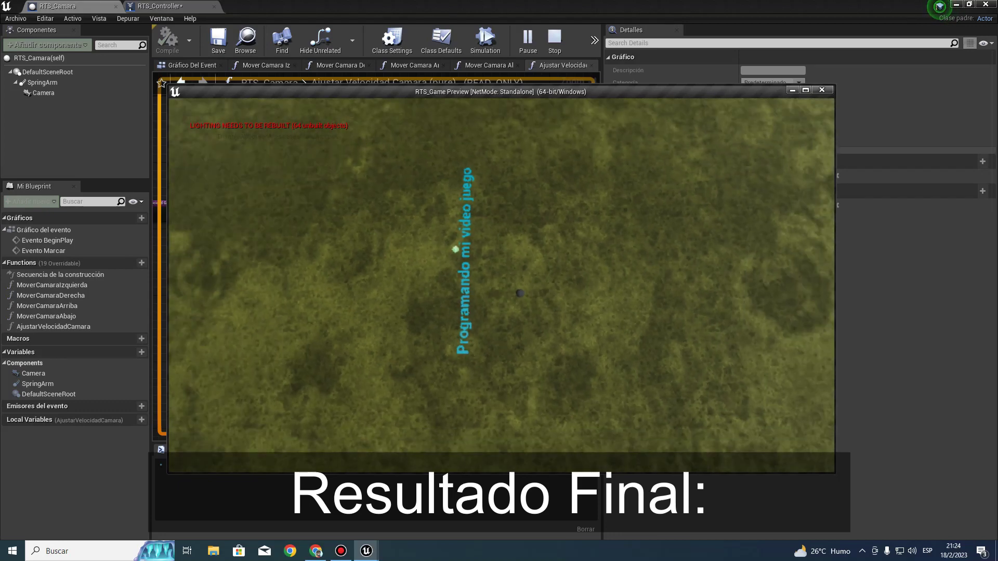
{"action": "scroll", "coordinate": [456, 250], "scroll_direction": "up", "scroll_amount": 3}
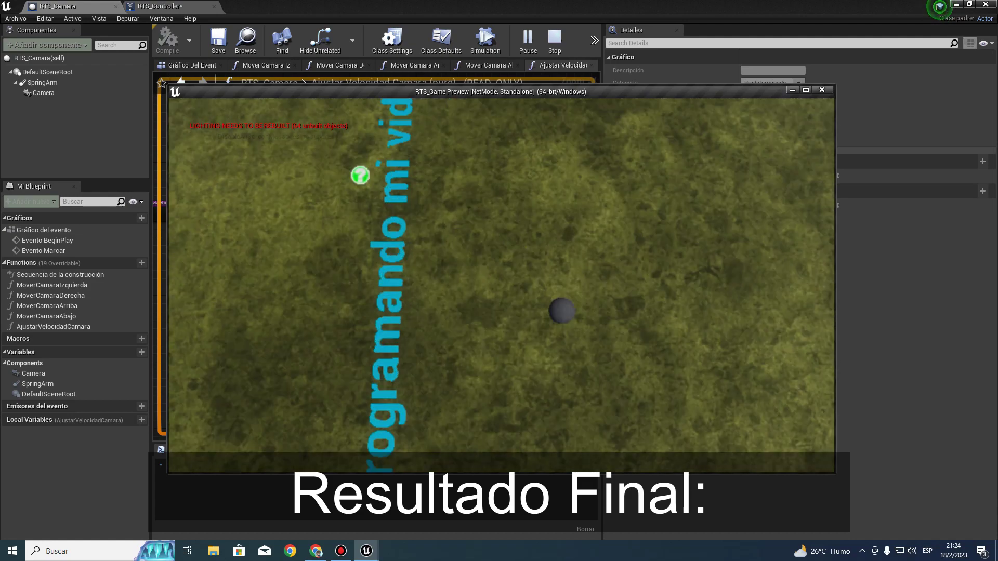
{"action": "scroll", "coordinate": [200, 263], "scroll_direction": "down", "scroll_amount": 2}
{"action": "key", "text": "Escape"}
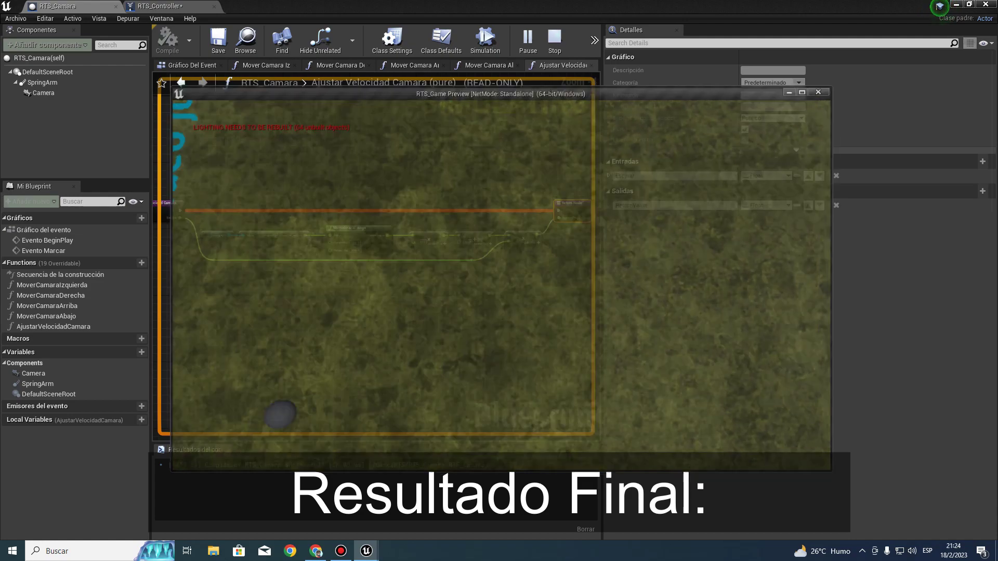
- Relaunch the game preview and zoom the camera in again
{"action": "left_click", "coordinate": [528, 41]}
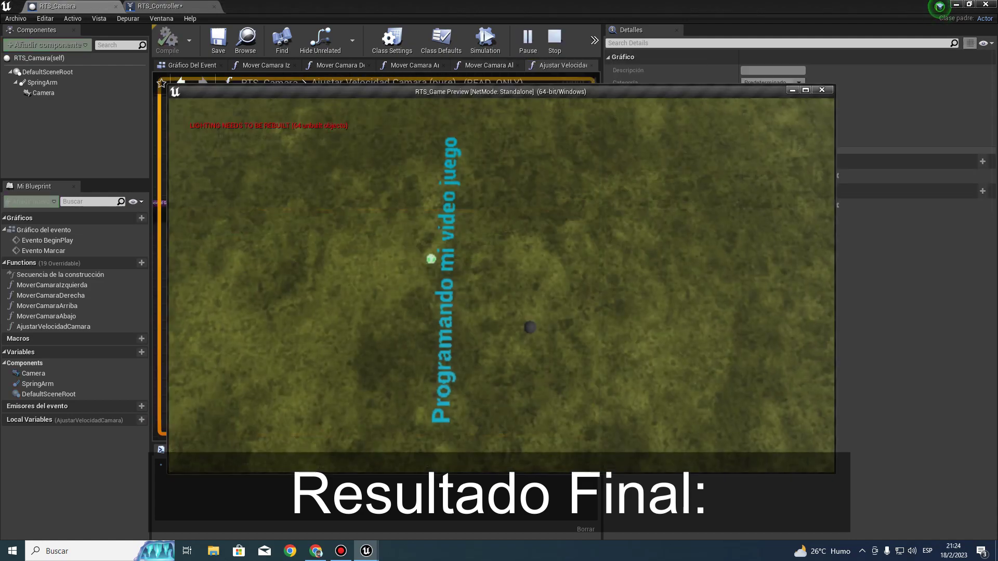
{"action": "scroll", "coordinate": [431, 258], "scroll_direction": "up", "scroll_amount": 1}
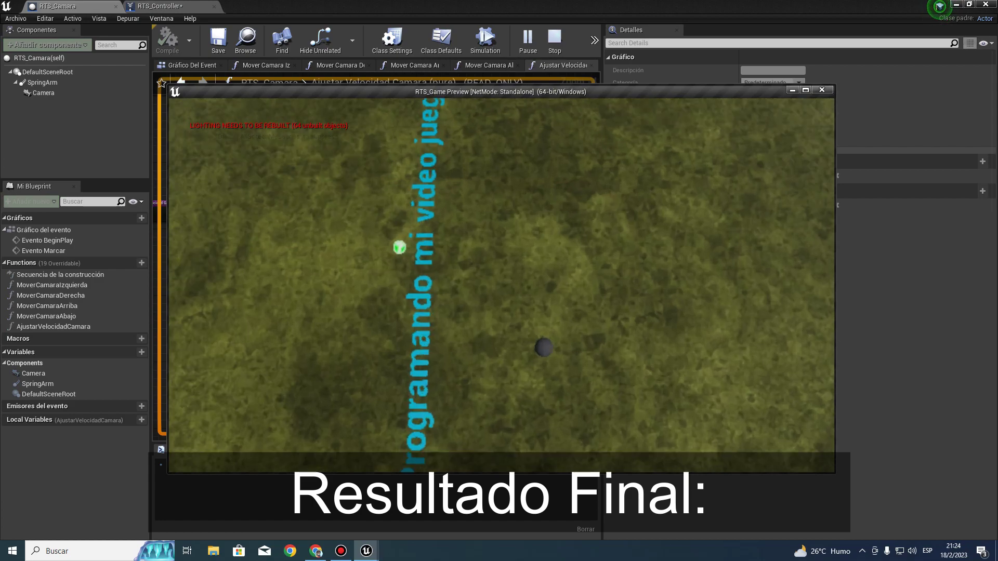
{"action": "scroll", "coordinate": [397, 248], "scroll_direction": "up", "scroll_amount": 1}
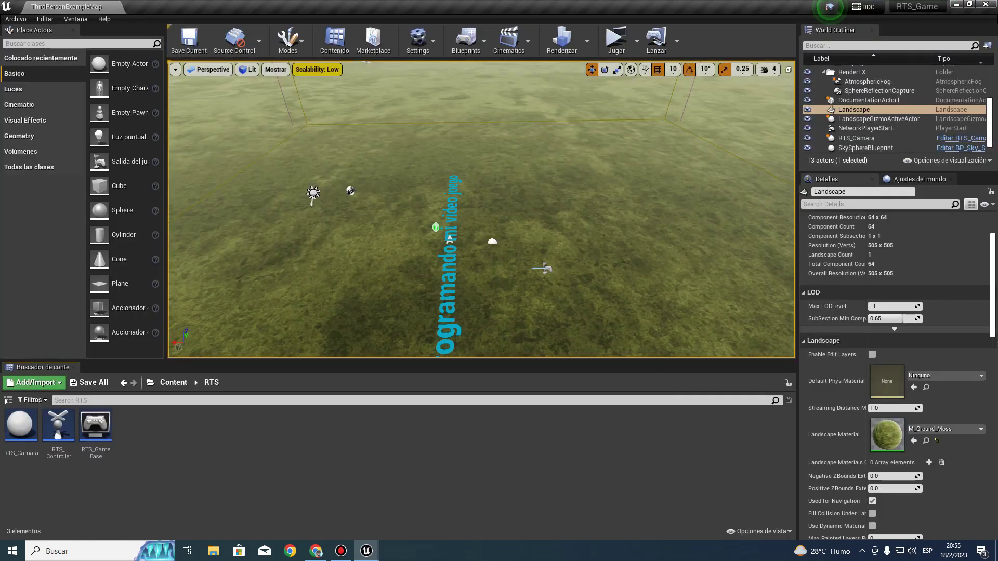
- Open RTS_Controller, then close it and go back to RTS_Camara
{"action": "mouse_move", "coordinate": [482, 208]}
{"action": "right_mouse_down"}
{"action": "mouse_move", "coordinate": [494, 211]}
{"action": "mouse_move", "coordinate": [470, 216]}
{"action": "right_mouse_up"}
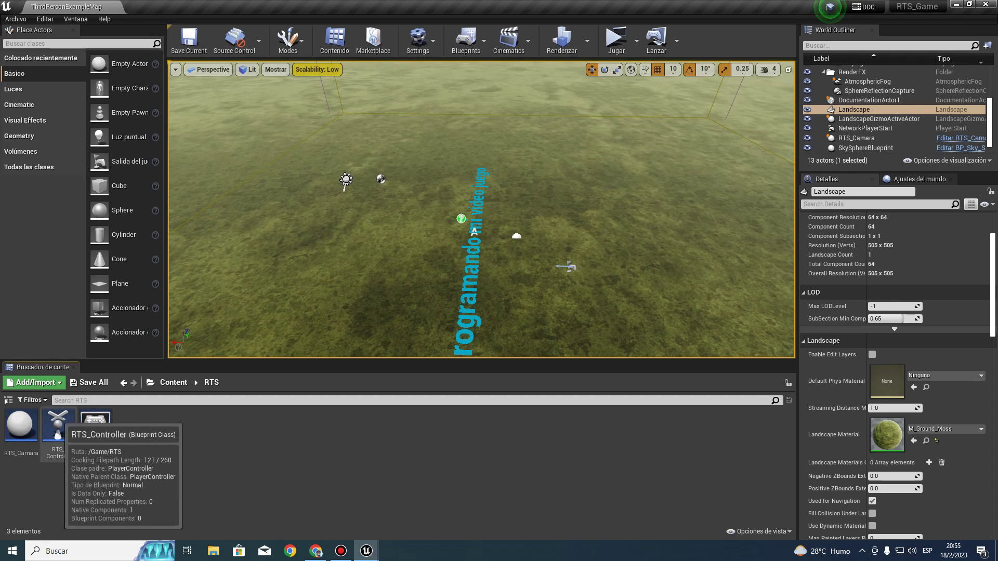
{"action": "double_click", "coordinate": [59, 427]}
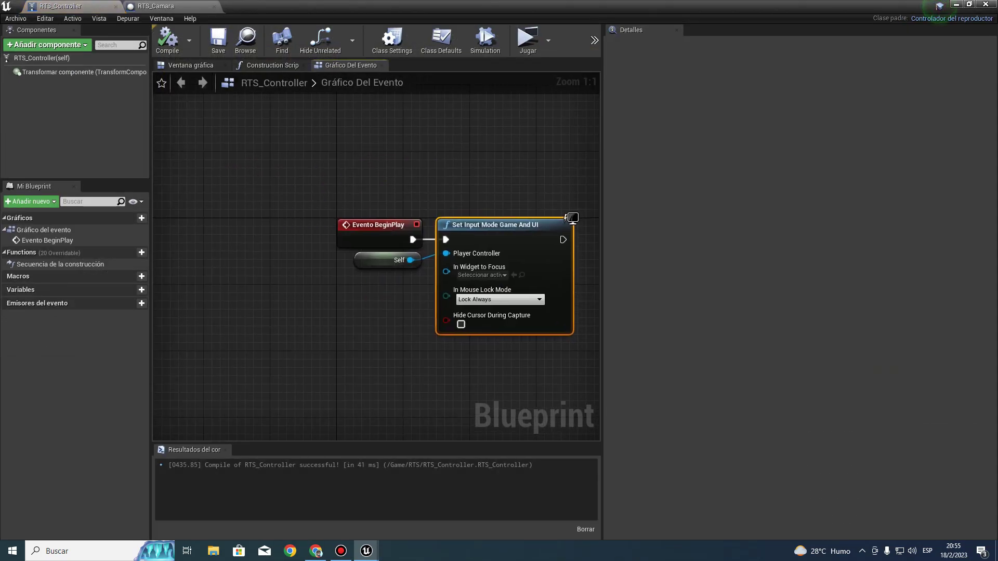
{"action": "left_click", "coordinate": [156, 6]}
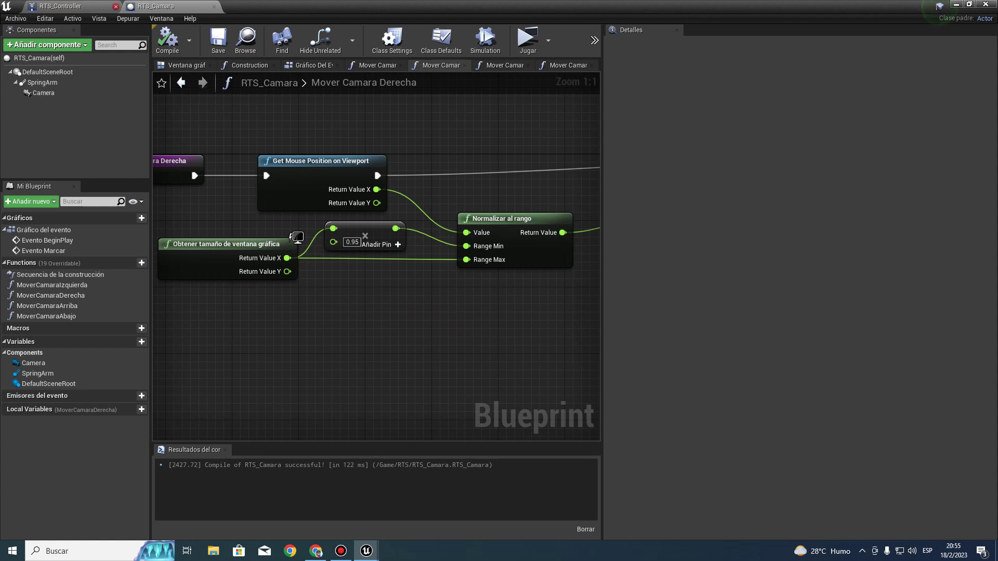
{"action": "left_click", "coordinate": [115, 7]}
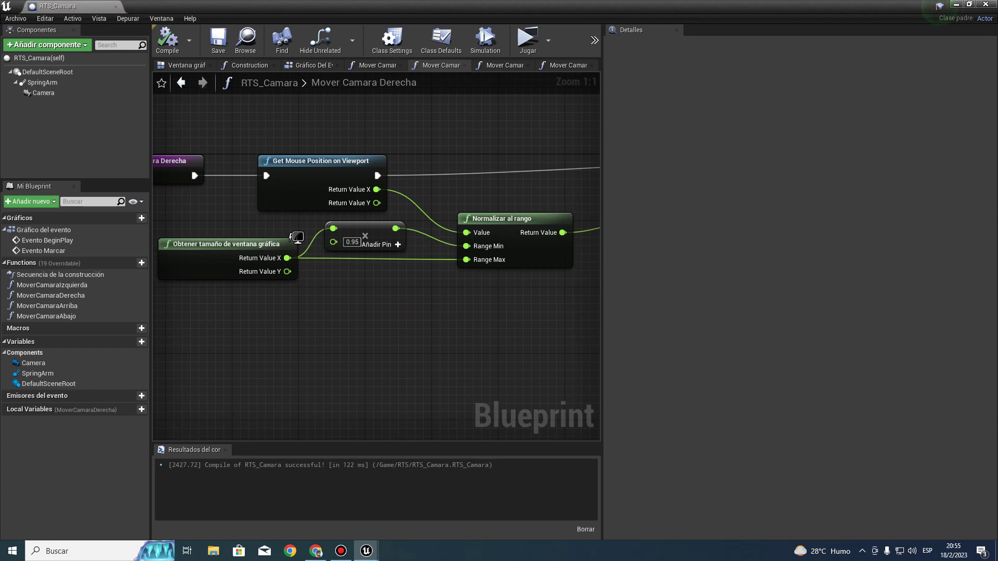
- Close every RTS_Camara graph tab except Mover Camara Izquierda
{"action": "right_click_drag", "start_coordinate": [242, 223], "coordinate": [408, 234]}
{"action": "left_click", "coordinate": [311, 65]}
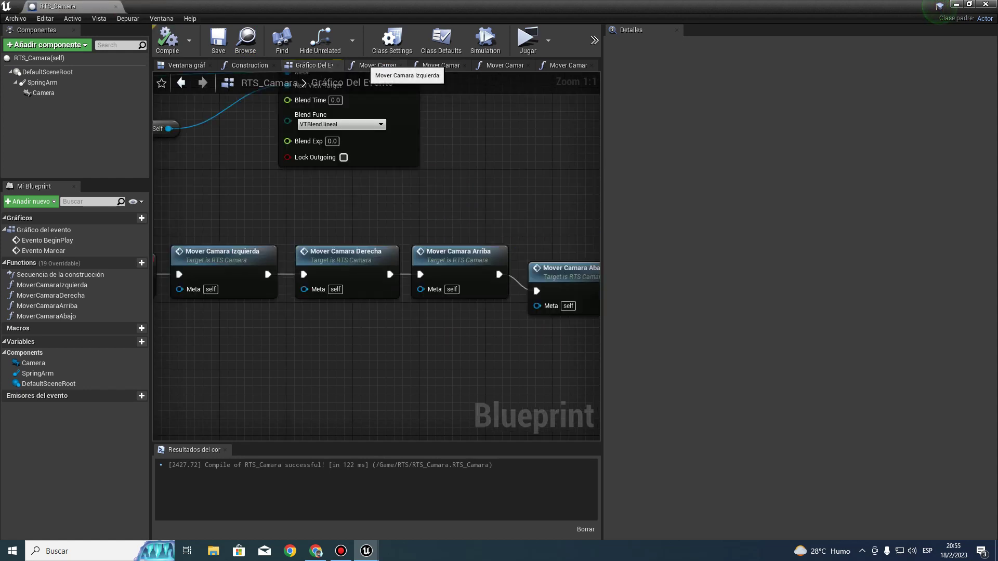
{"action": "right_click", "coordinate": [364, 65]}
{"action": "left_click", "coordinate": [404, 115]}
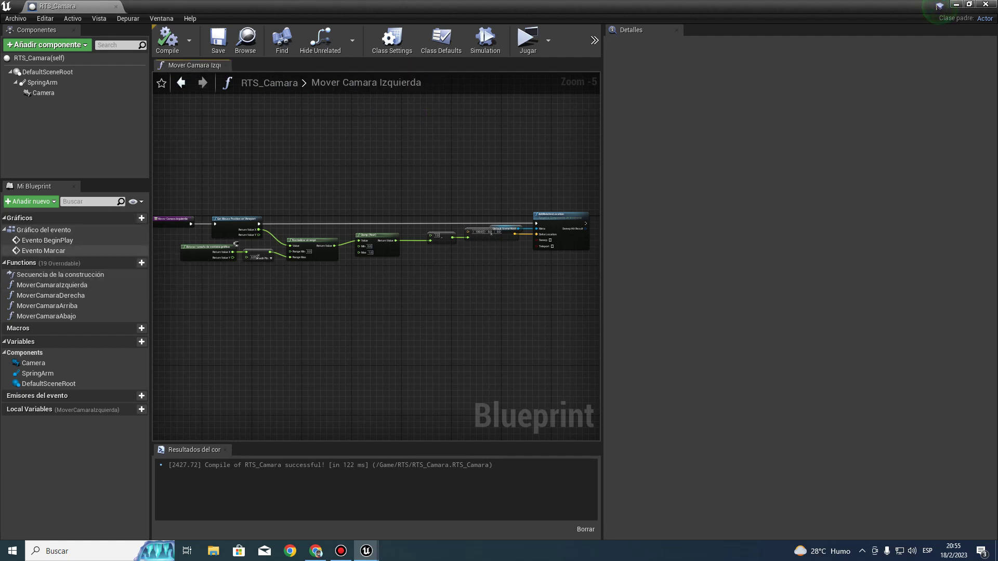
- Open RTS_Camara's event graph, close Mover Camara Izquierda, and review the BeginPlay and Mover Camara Abajo nodes
{"action": "double_click", "coordinate": [44, 230]}
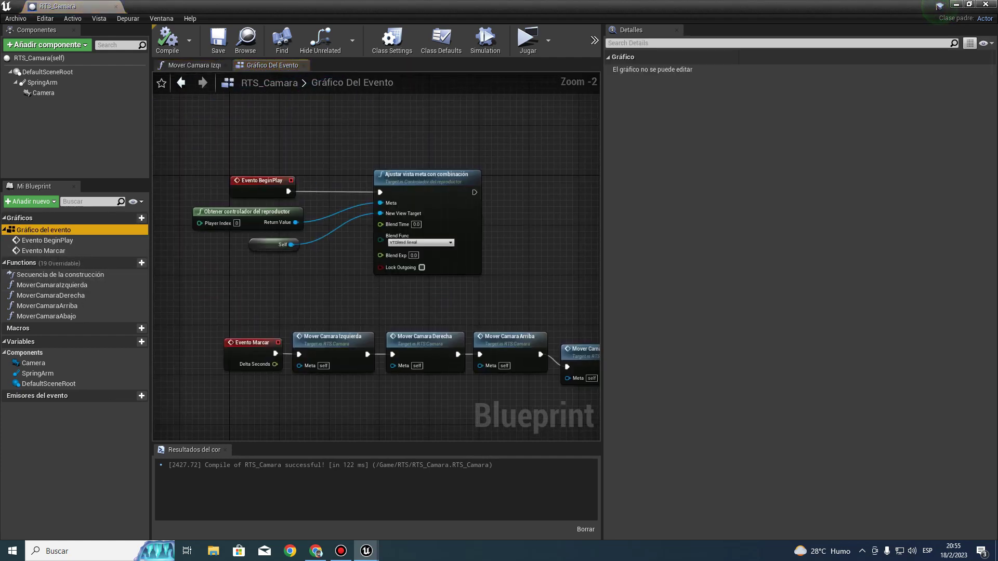
{"action": "left_click", "coordinate": [225, 65]}
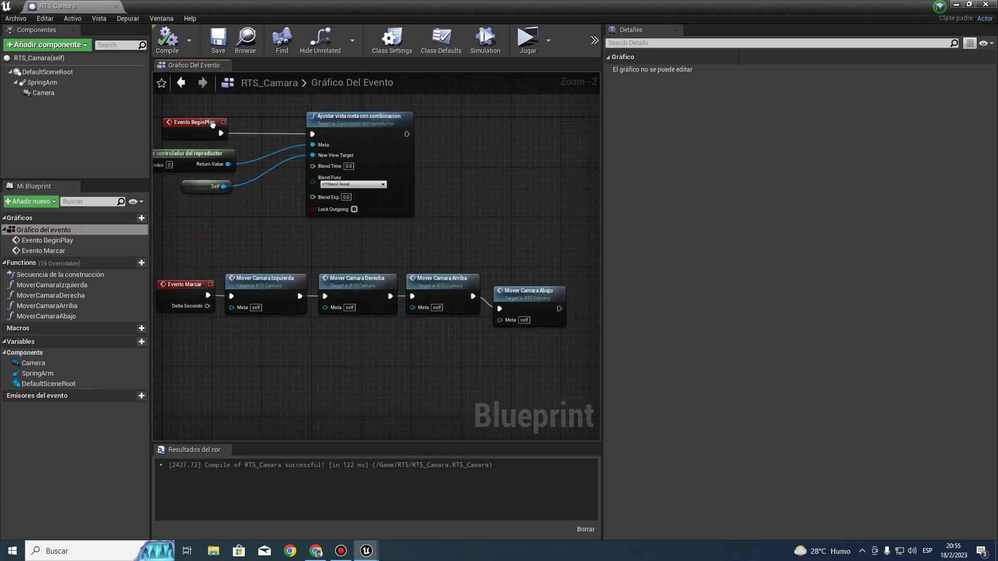
{"action": "right_click_drag", "start_coordinate": [281, 183], "coordinate": [333, 111]}
{"action": "right_click_drag", "start_coordinate": [354, 165], "coordinate": [317, 275]}
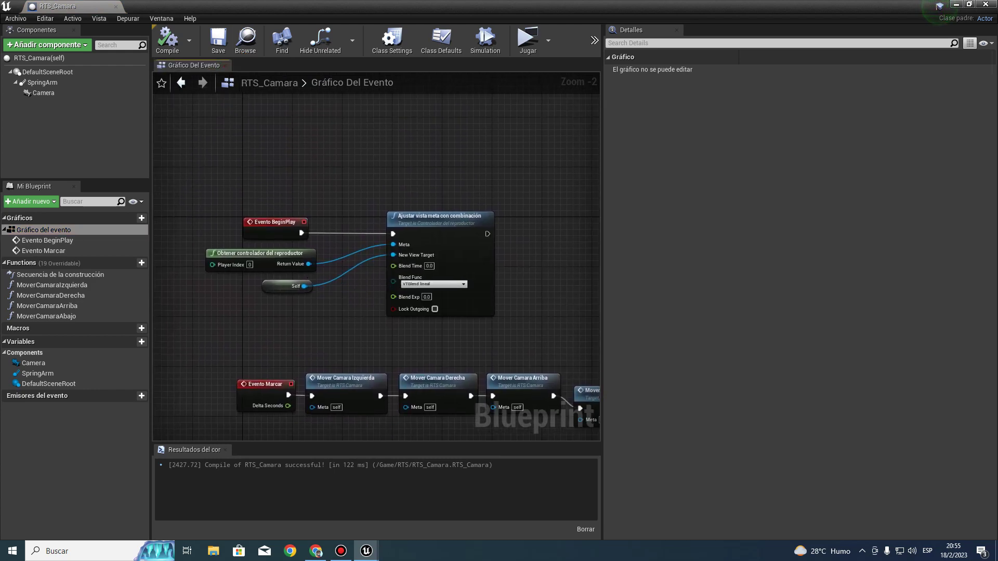
{"action": "mouse_move", "coordinate": [397, 326]}
{"action": "right_mouse_down"}
{"action": "mouse_move", "coordinate": [218, 208]}
{"action": "mouse_move", "coordinate": [352, 166]}
{"action": "right_mouse_up"}
{"action": "left_click_drag", "start_coordinate": [557, 241], "coordinate": [562, 229]}
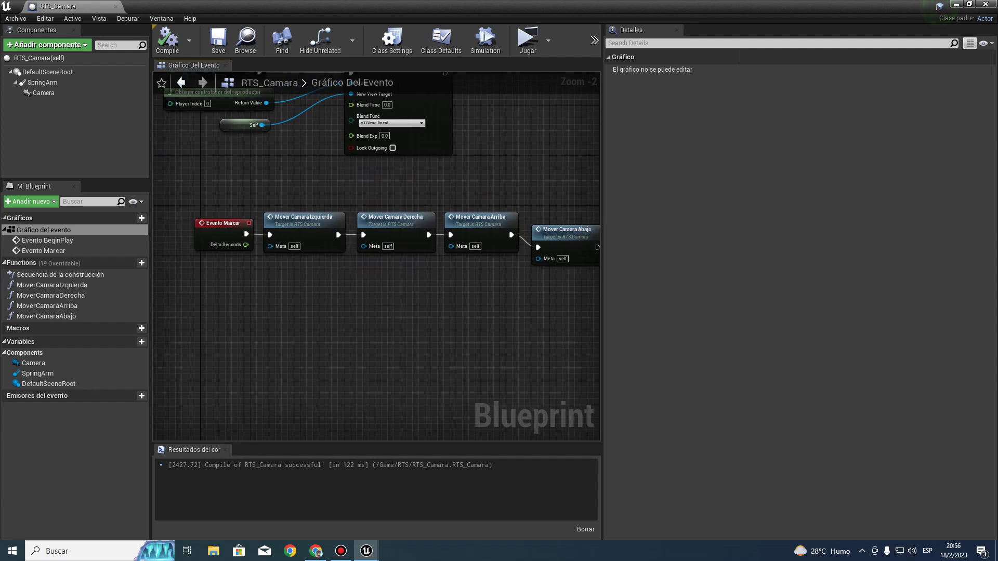
{"action": "right_click_drag", "start_coordinate": [457, 272], "coordinate": [368, 286]}
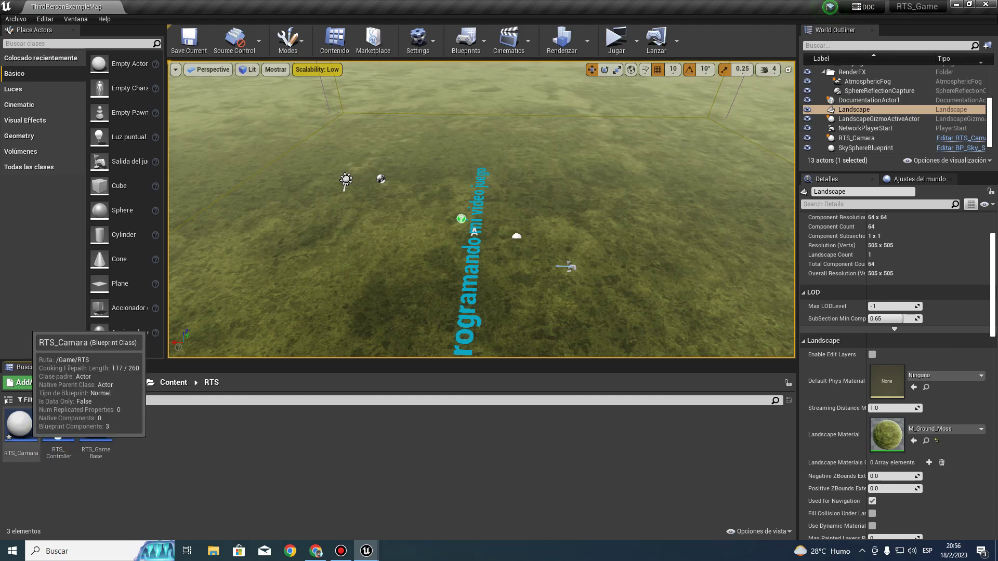
- Open the RTS_Controller event graph and frame the area below the BeginPlay input-mode nodes
{"action": "double_click", "coordinate": [20, 425]}
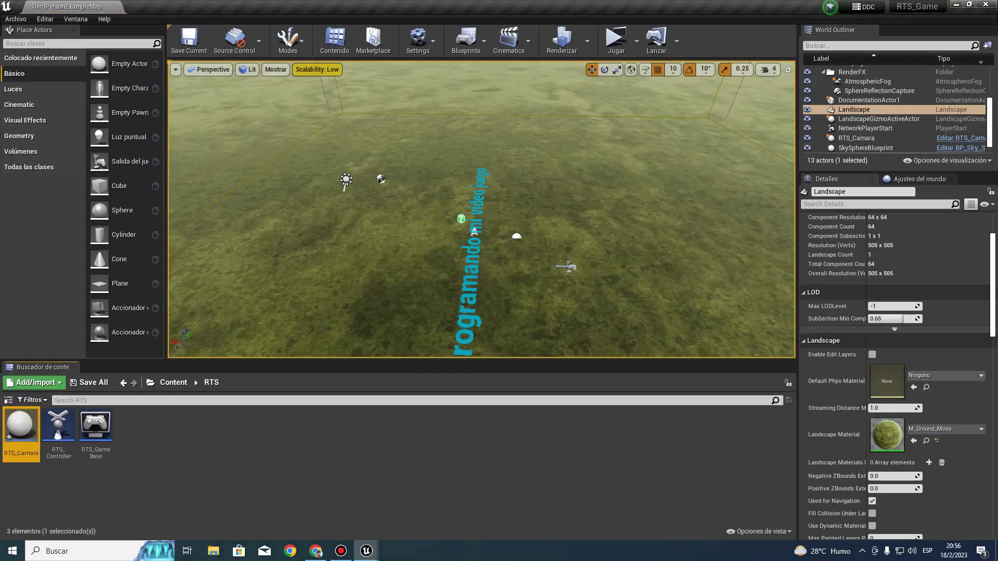
{"action": "double_click", "coordinate": [95, 429]}
{"action": "right_click_drag", "start_coordinate": [349, 347], "coordinate": [326, 175]}
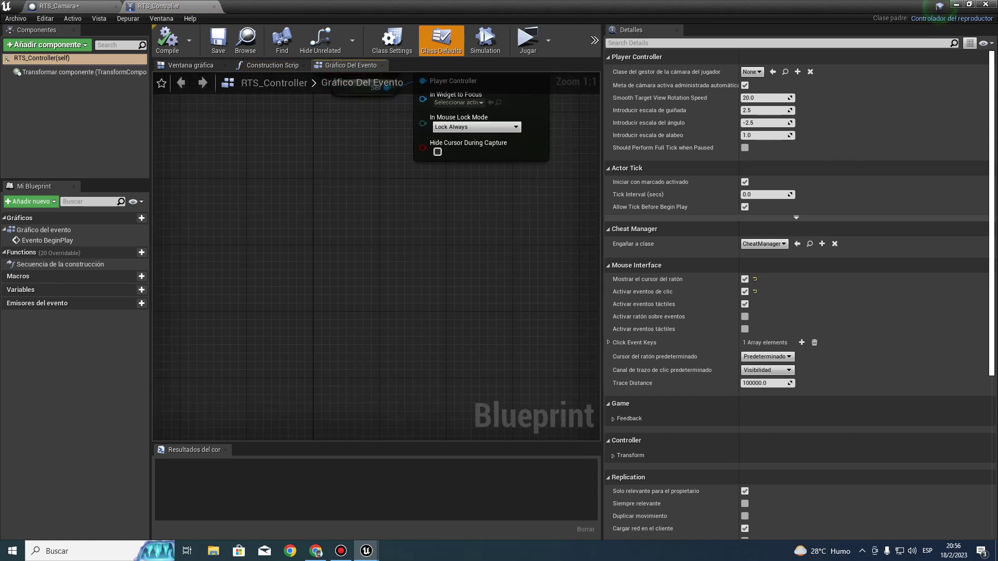
{"action": "scroll", "coordinate": [289, 333], "scroll_direction": "down", "scroll_amount": 2}
{"action": "scroll", "coordinate": [290, 334], "scroll_direction": "down", "scroll_amount": 5}
{"action": "scroll", "coordinate": [289, 333], "scroll_direction": "up", "scroll_amount": 2}
{"action": "scroll", "coordinate": [289, 333], "scroll_direction": "up", "scroll_amount": 3}
{"action": "scroll", "coordinate": [322, 260], "scroll_direction": "down", "scroll_amount": 4}
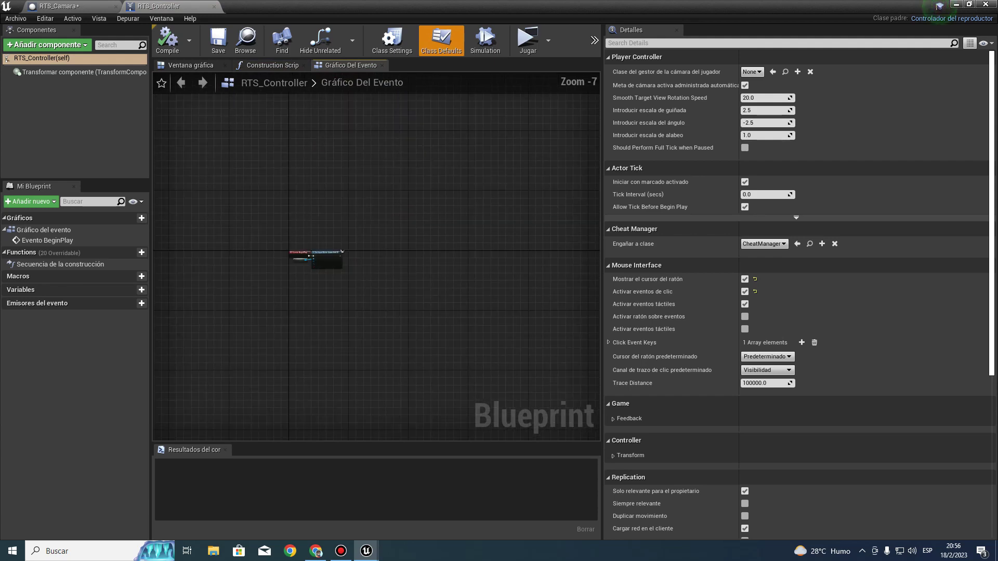
{"action": "scroll", "coordinate": [323, 259], "scroll_direction": "up", "scroll_amount": 4}
{"action": "scroll", "coordinate": [322, 260], "scroll_direction": "up", "scroll_amount": 1}
{"action": "scroll", "coordinate": [280, 303], "scroll_direction": "up", "scroll_amount": 1}
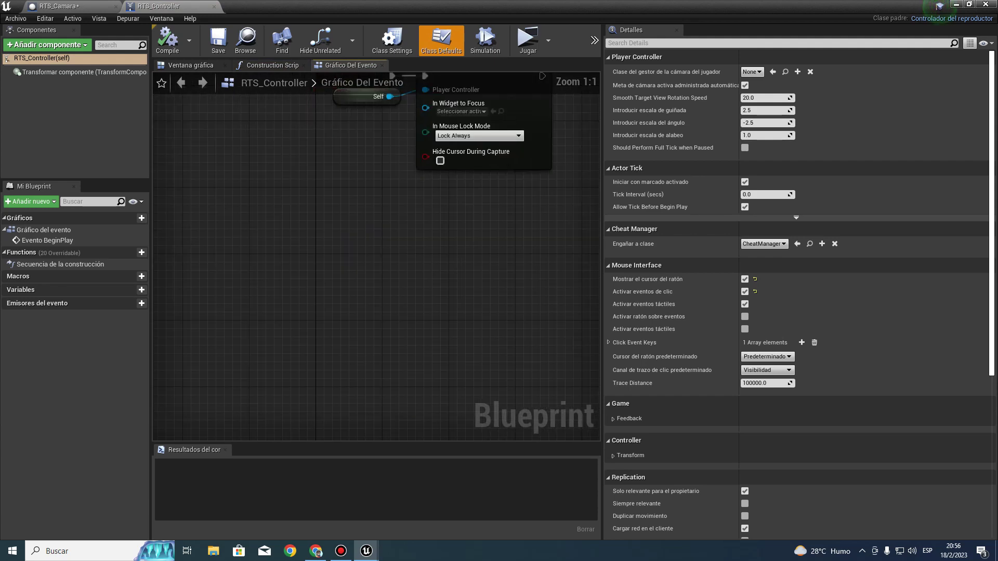
{"action": "right_click_drag", "start_coordinate": [330, 245], "coordinate": [304, 342]}
- Add a Mouse Wheel Axis event under BeginPlay and create a new variable
{"action": "right_click", "coordinate": [294, 142]}
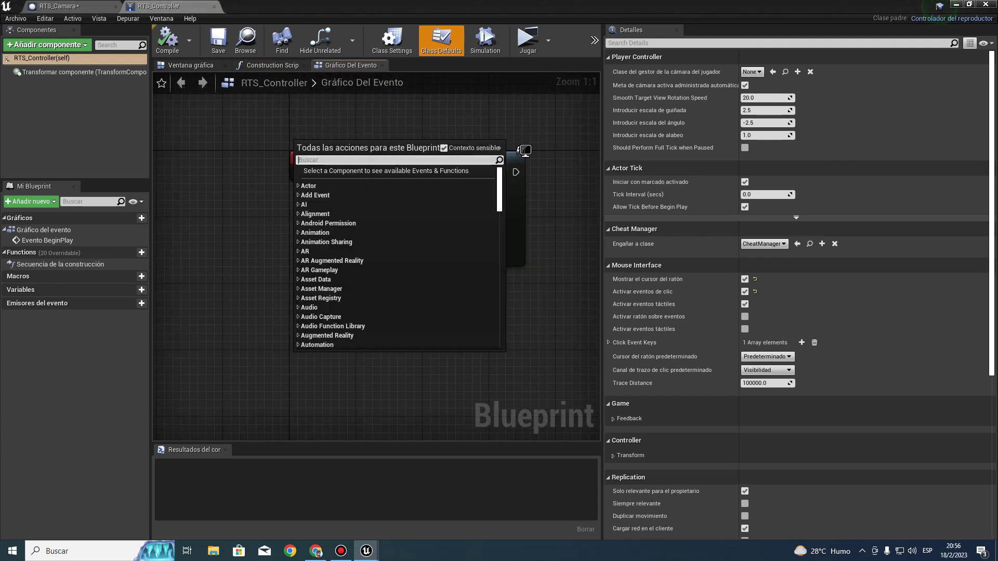
{"action": "type", "text": "wi"}
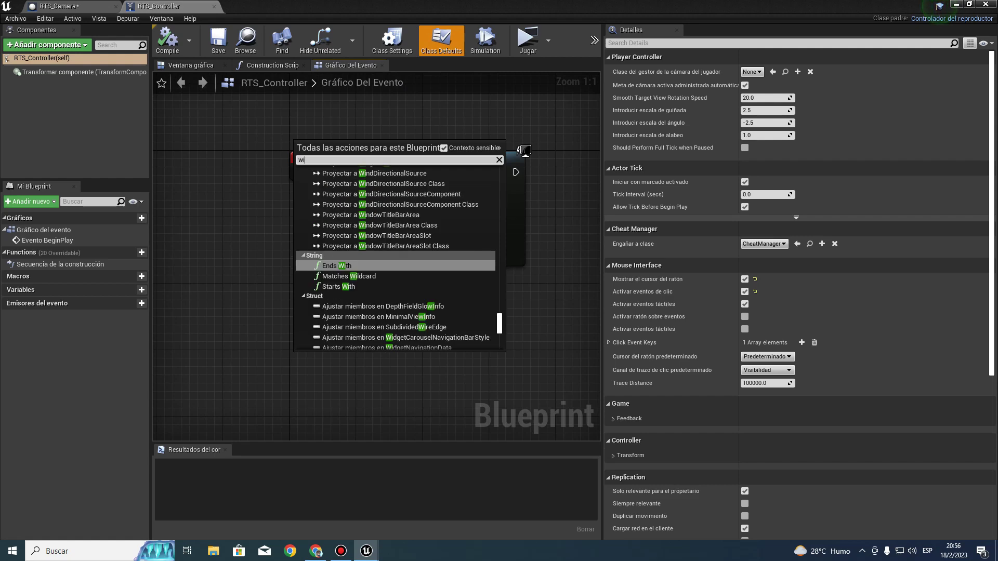
{"action": "key", "text": "BackSpace"}
{"action": "type", "text": "ell"}
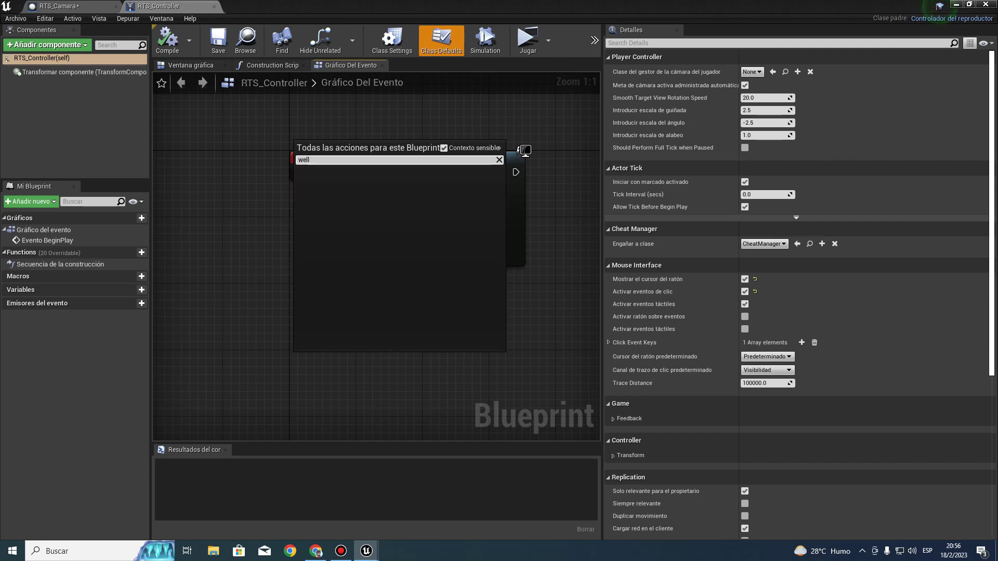
{"action": "key", "text": "BackSpace"}
{"action": "type", "text": "in"}
{"action": "key", "text": "BackSpace"}
{"action": "key", "text": "BackSpace"}
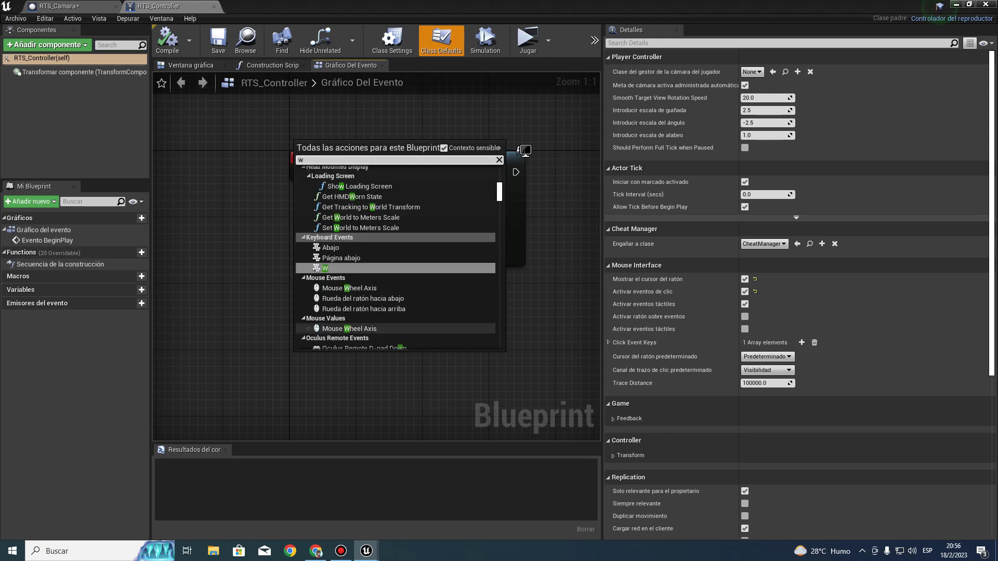
{"action": "left_click", "coordinate": [349, 288]}
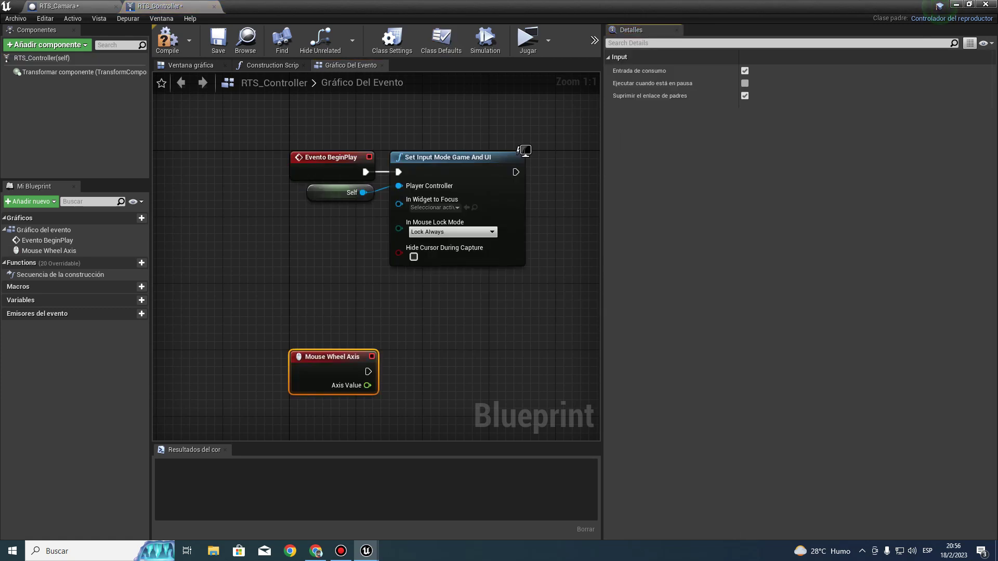
{"action": "right_click_drag", "start_coordinate": [325, 385], "coordinate": [314, 291]}
{"action": "left_click_drag", "start_coordinate": [315, 292], "coordinate": [268, 291]}
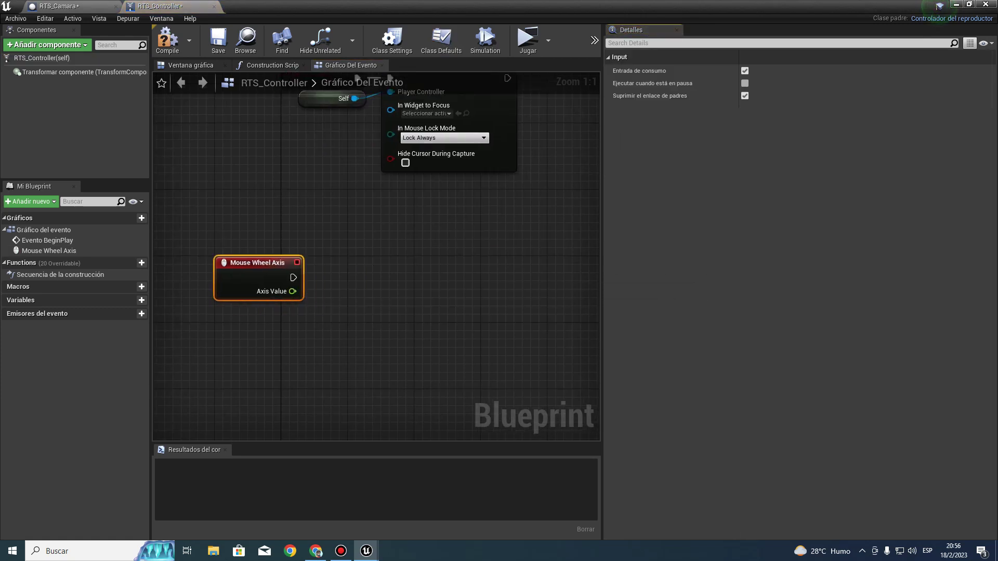
{"action": "right_click_drag", "start_coordinate": [257, 327], "coordinate": [324, 332]}
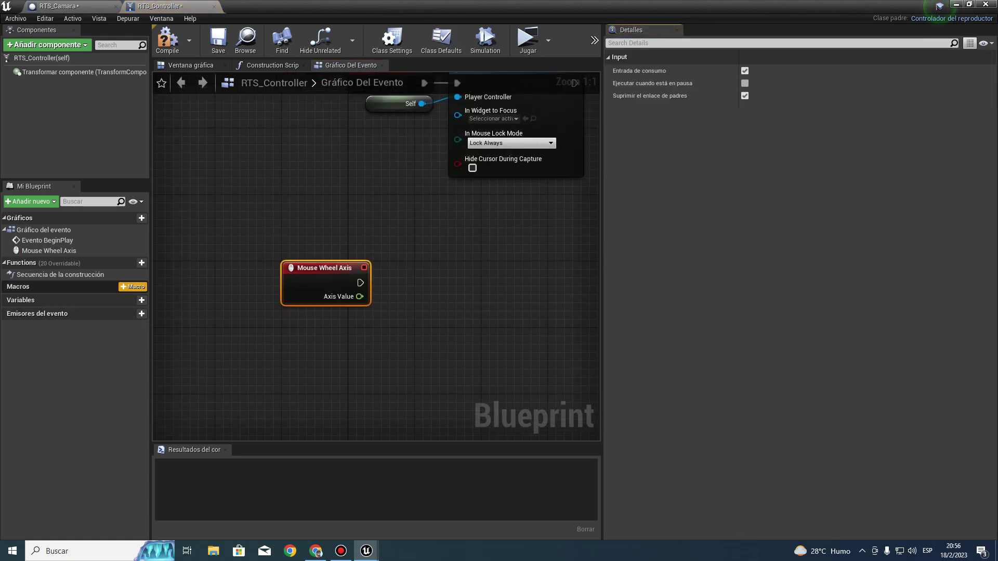
{"action": "left_click", "coordinate": [141, 300]}
{"action": "type", "text": "A"}
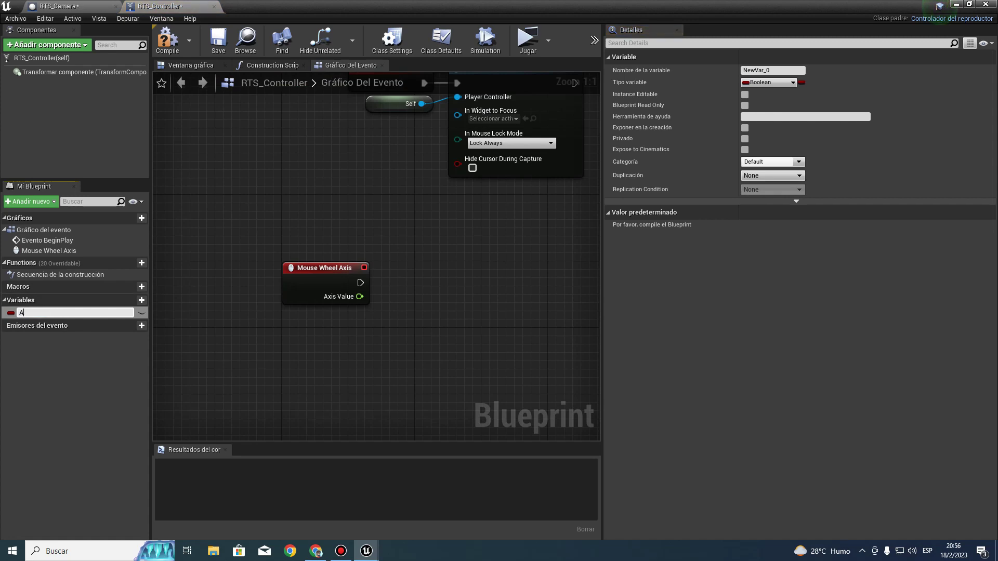
- Name the variable Zoom, make it a Float, compile, and drag it into the graph
{"action": "key", "text": "BackSpace"}
{"action": "type", "text": "Zoom"}
{"action": "key", "text": "Return"}
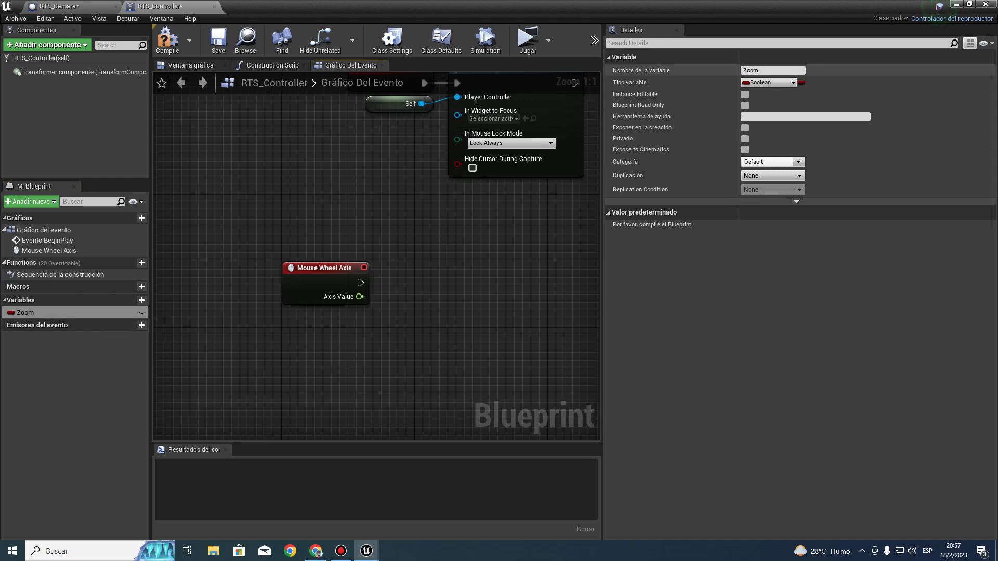
{"action": "left_click", "coordinate": [768, 82]}
{"action": "left_click", "coordinate": [663, 150]}
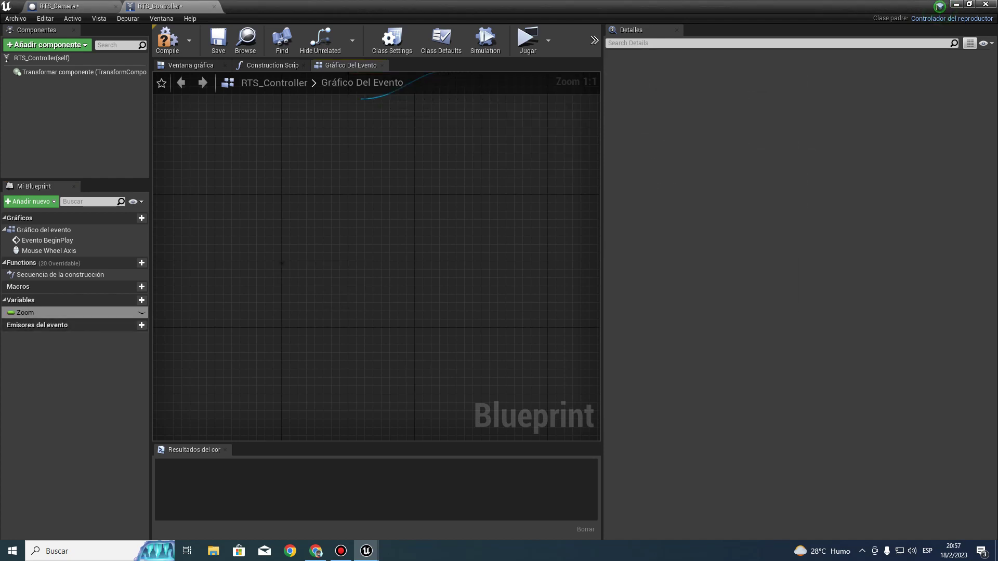
{"action": "left_click", "coordinate": [167, 44]}
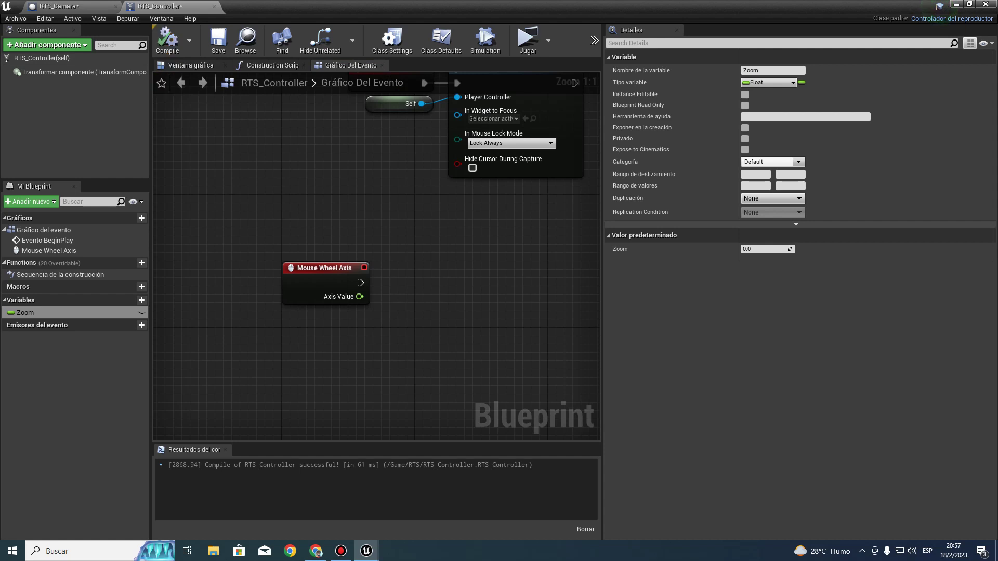
{"action": "left_click_drag", "start_coordinate": [25, 313], "coordinate": [312, 333]}
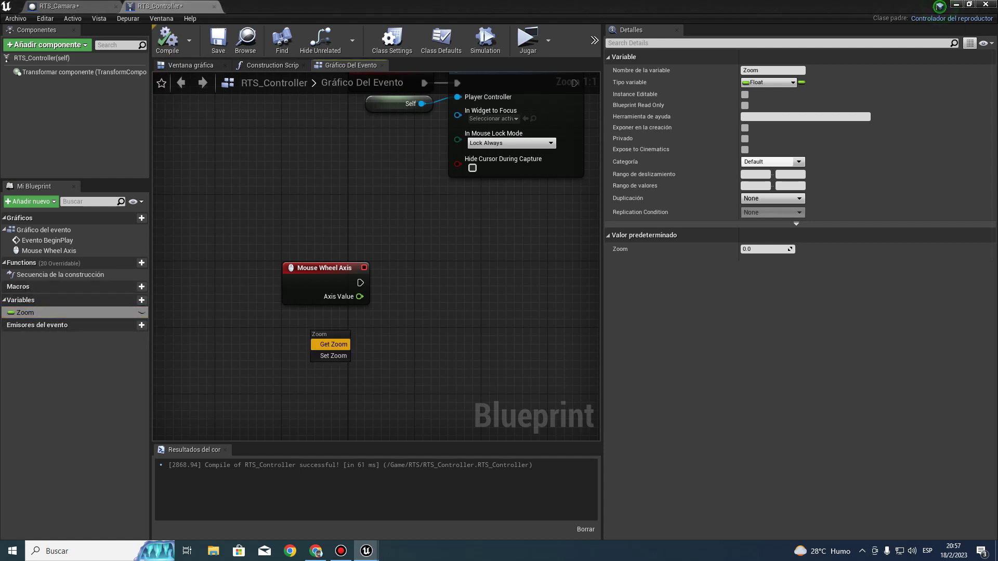
- Add a Get Zoom node and a math node combining Zoom with the wheel's Axis Value
{"action": "left_click", "coordinate": [333, 344]}
{"action": "left_click_drag", "start_coordinate": [372, 336], "coordinate": [408, 336]}
{"action": "type", "text": "*"}
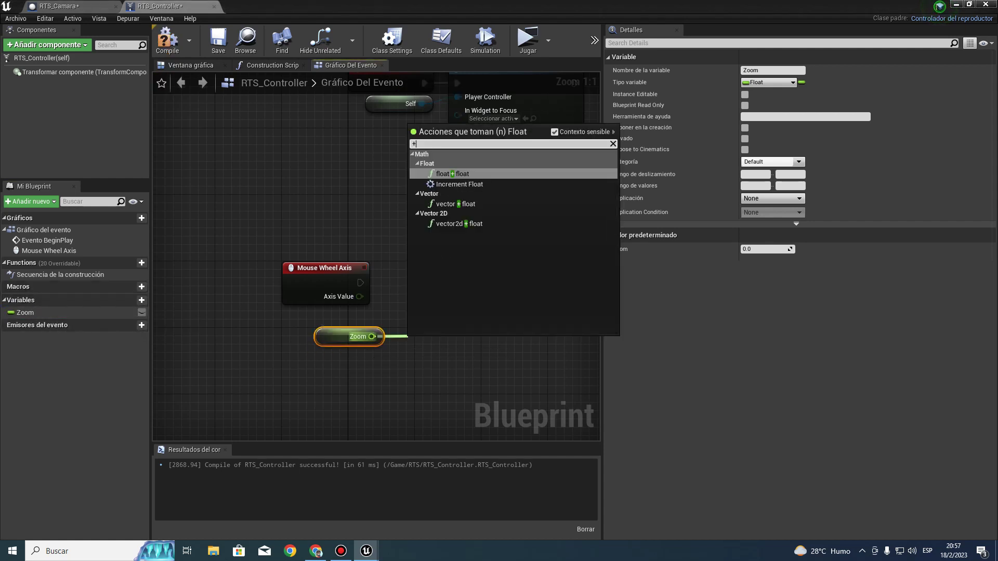
{"action": "key", "text": "Return"}
{"action": "left_click_drag", "start_coordinate": [416, 357], "coordinate": [359, 296]}
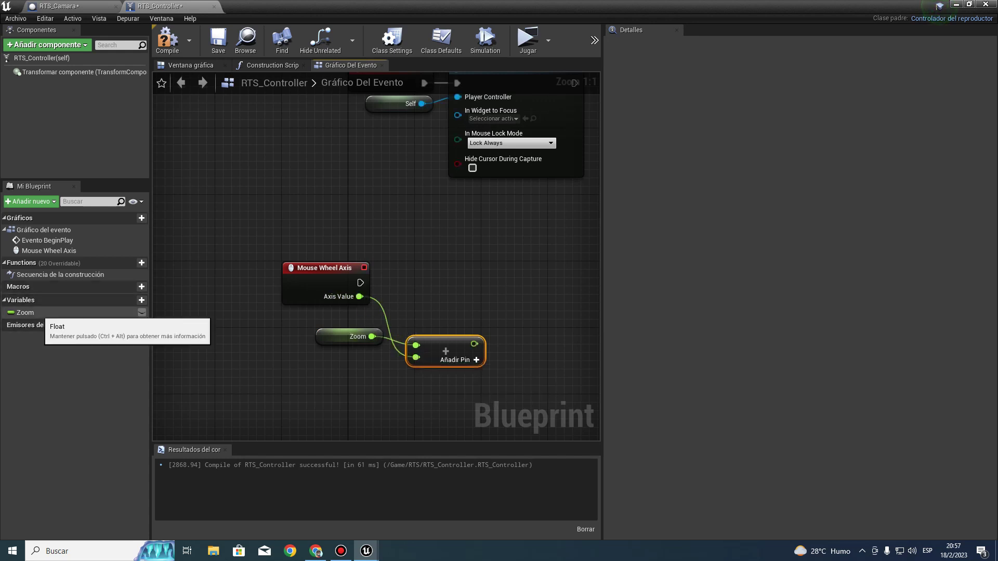
- Add a Set Zoom node driven by Mouse Wheel Axis and fed by the sum
{"action": "left_click_drag", "start_coordinate": [25, 312], "coordinate": [550, 277]}
{"action": "left_click", "coordinate": [572, 302]}
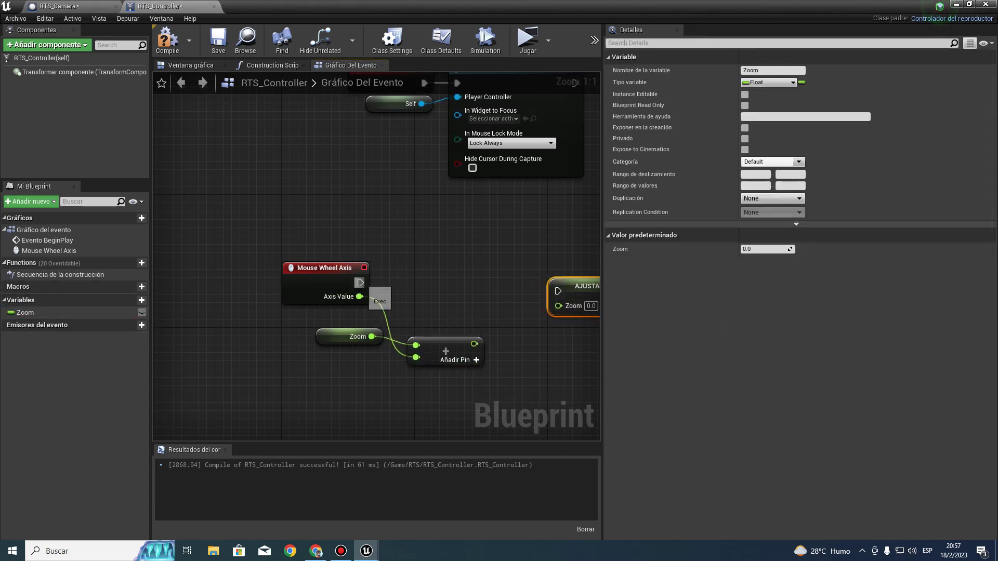
{"action": "left_click_drag", "start_coordinate": [360, 282], "coordinate": [432, 291]}
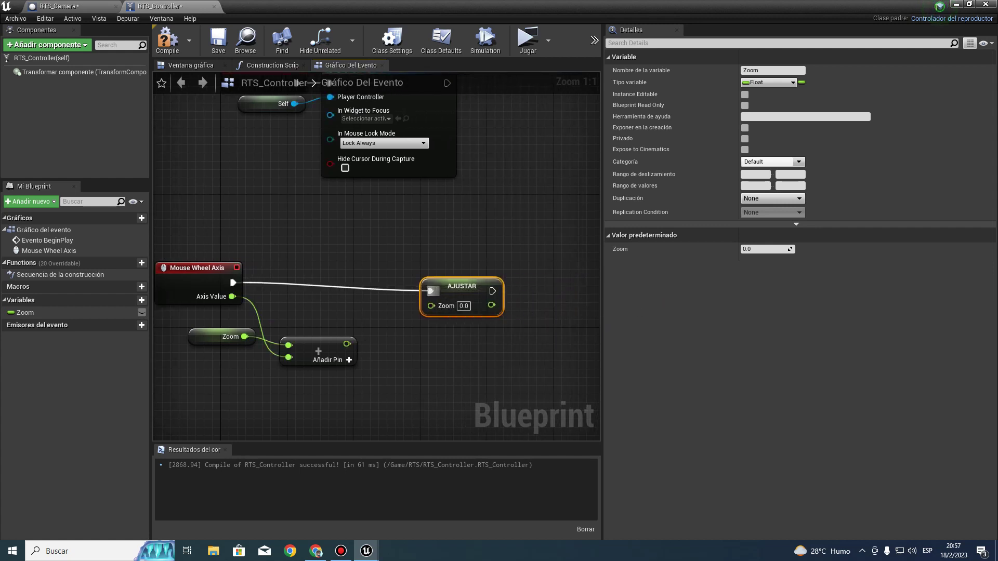
{"action": "left_click_drag", "start_coordinate": [431, 306], "coordinate": [343, 359]}
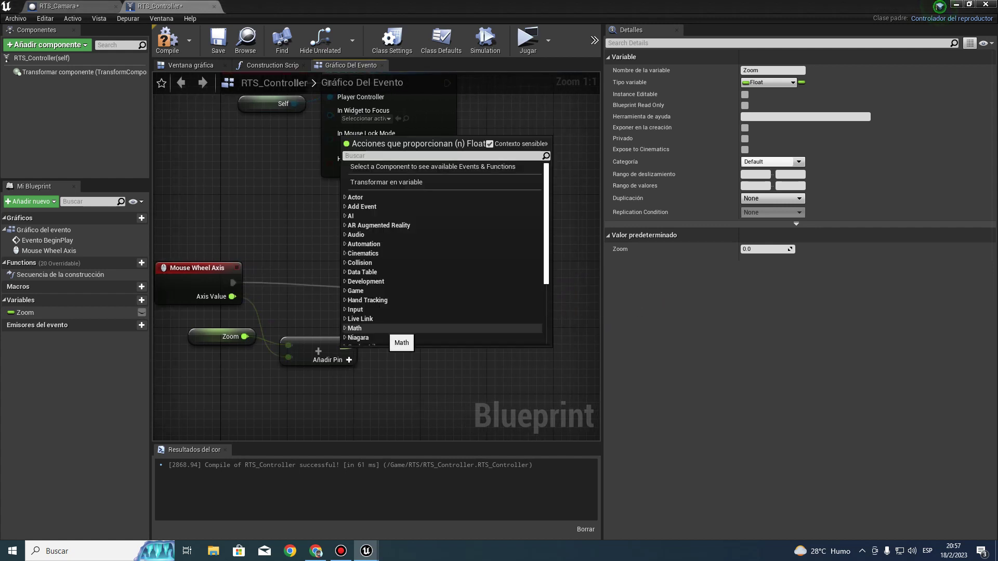
{"action": "key", "text": "Escape"}
{"action": "left_click_drag", "start_coordinate": [347, 344], "coordinate": [430, 305]}
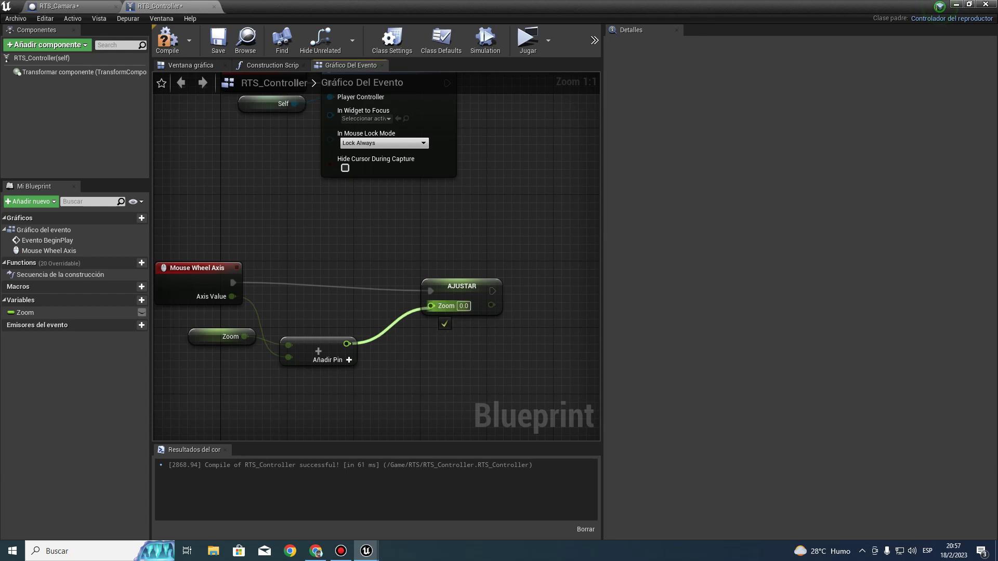
- Tidy the positions of the Zoom setter and Add node in the graph
{"action": "left_click_drag", "start_coordinate": [452, 286], "coordinate": [435, 285]}
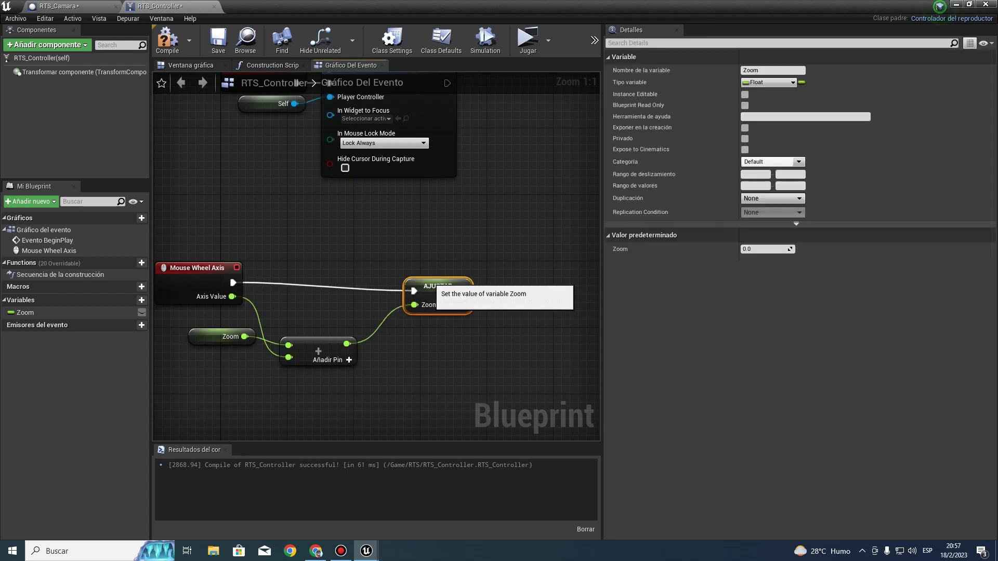
{"action": "mouse_move", "coordinate": [397, 337]}
{"action": "right_mouse_down"}
{"action": "mouse_move", "coordinate": [574, 330]}
{"action": "mouse_move", "coordinate": [452, 342]}
{"action": "right_mouse_up"}
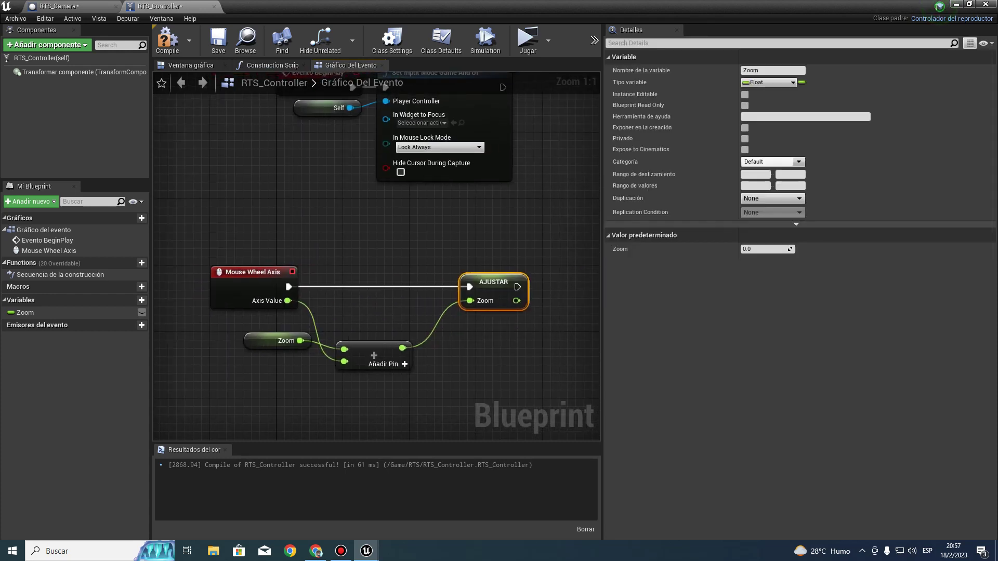
{"action": "left_click", "coordinate": [390, 354]}
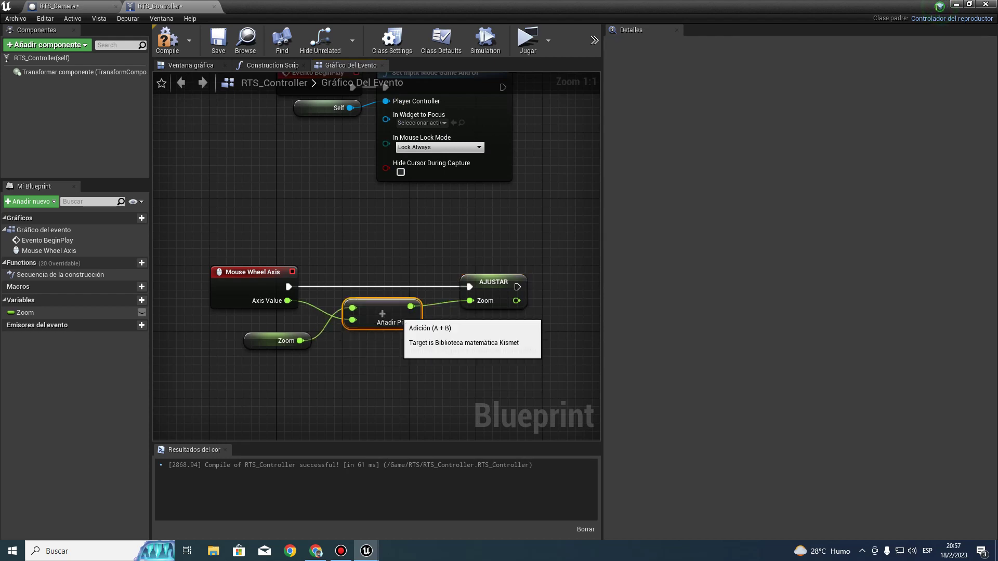
{"action": "mouse_move", "coordinate": [430, 343]}
{"action": "right_mouse_down"}
{"action": "mouse_move", "coordinate": [356, 345]}
{"action": "mouse_move", "coordinate": [274, 365]}
{"action": "right_mouse_up"}
{"action": "left_click_drag", "start_coordinate": [361, 308], "coordinate": [427, 306]}
- Add a Mostrar texto node after Set Zoom that prints the Zoom value, then compile
{"action": "type", "text": "mostrar"}
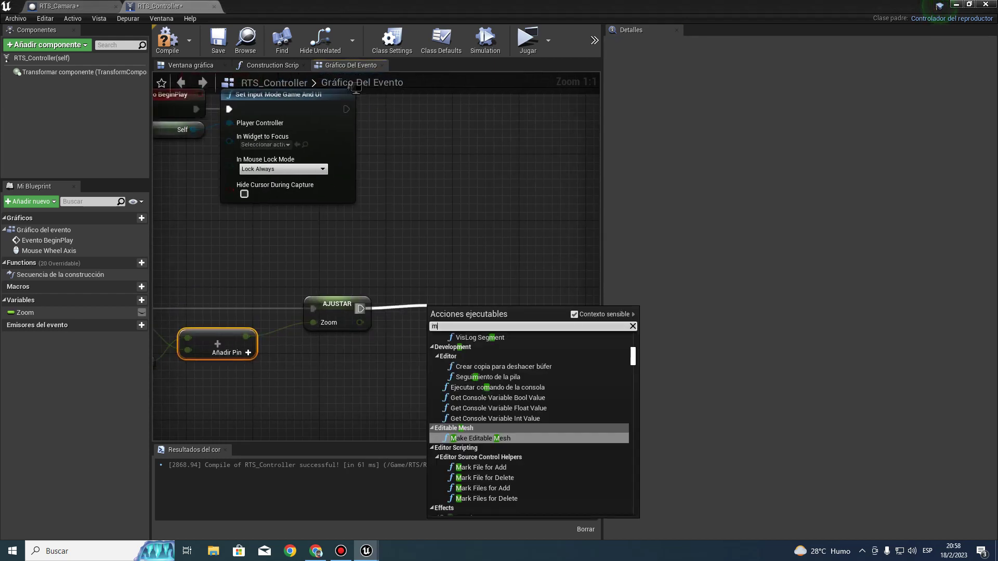
{"action": "key", "text": "Return"}
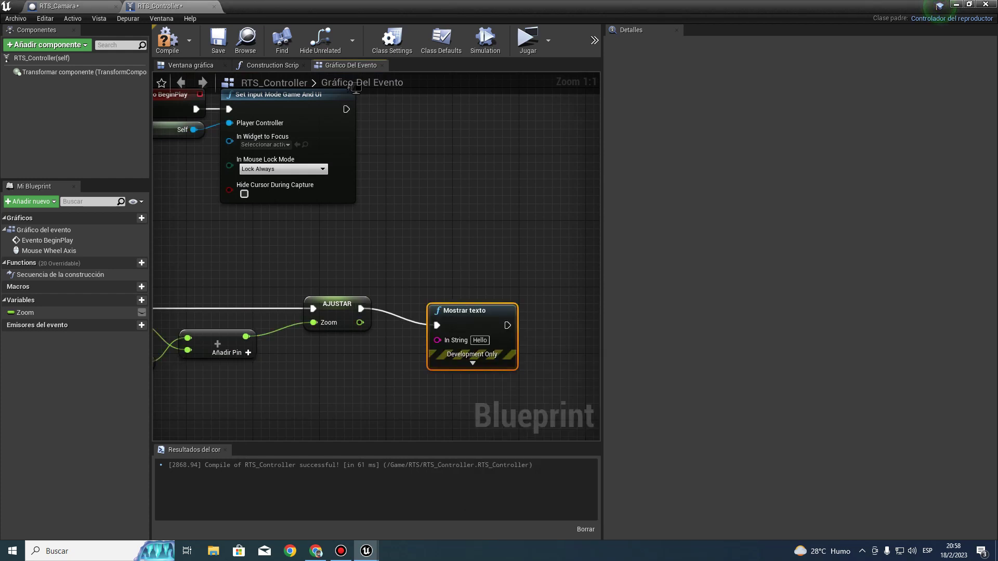
{"action": "left_click_drag", "start_coordinate": [467, 302], "coordinate": [556, 302]}
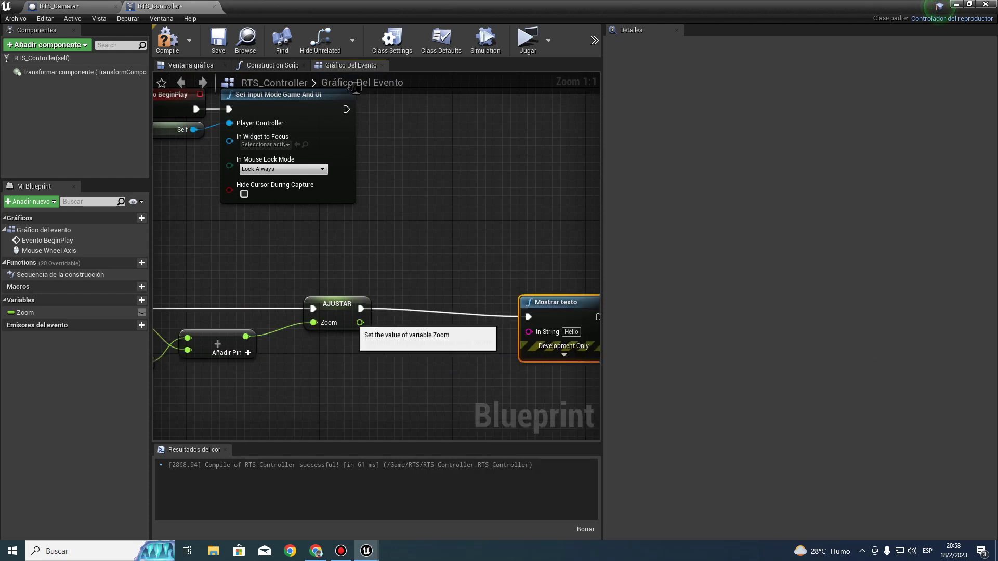
{"action": "left_click_drag", "start_coordinate": [360, 323], "coordinate": [529, 332]}
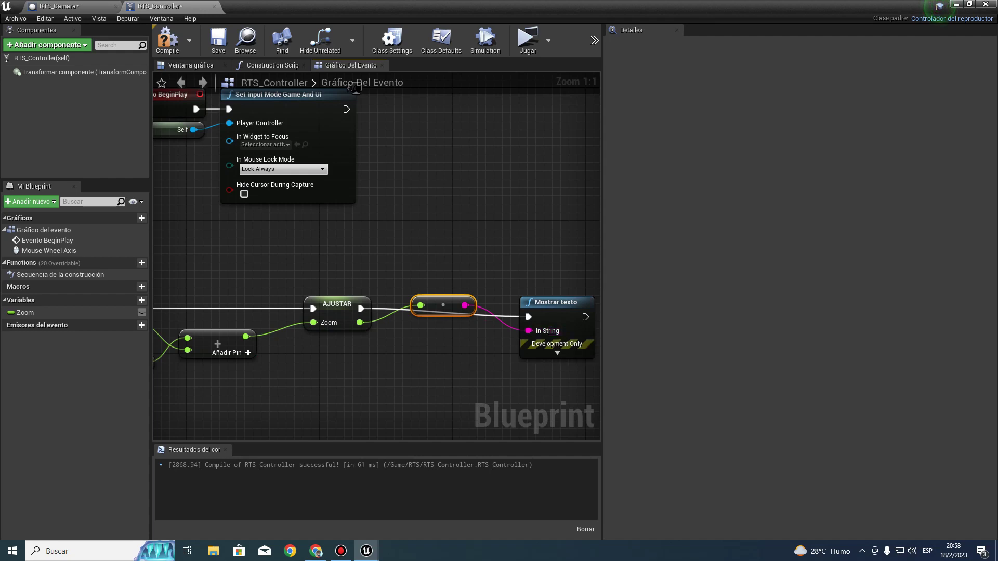
{"action": "left_click", "coordinate": [167, 41]}
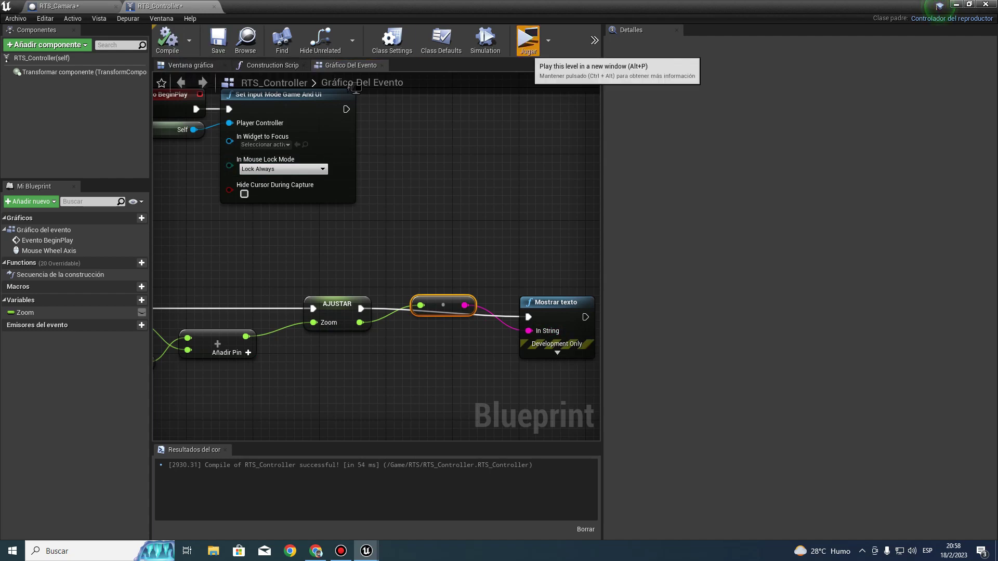
- Play-test the Zoom printout (-13.0 to 13.0), then delete the Mostrar texto and conversion nodes
{"action": "left_click", "coordinate": [526, 39]}
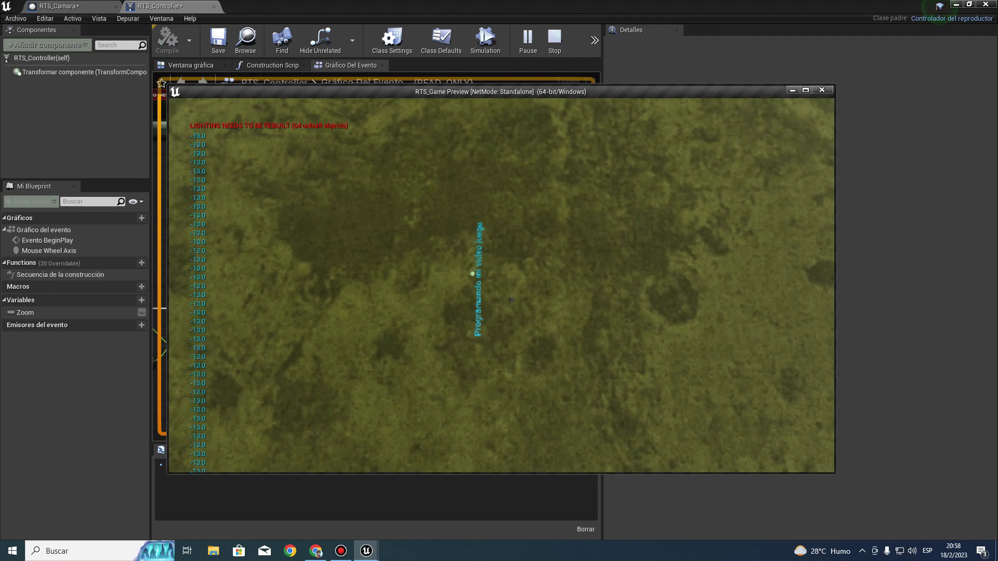
{"action": "key", "text": "Escape"}
{"action": "right_click_drag", "start_coordinate": [427, 267], "coordinate": [341, 224]}
{"action": "left_click_drag", "start_coordinate": [341, 224], "coordinate": [491, 346]}
{"action": "key", "text": "Delete"}
{"action": "mouse_move", "coordinate": [398, 279]}
{"action": "right_mouse_down"}
{"action": "mouse_move", "coordinate": [503, 250]}
{"action": "mouse_move", "coordinate": [485, 271]}
{"action": "right_mouse_up"}
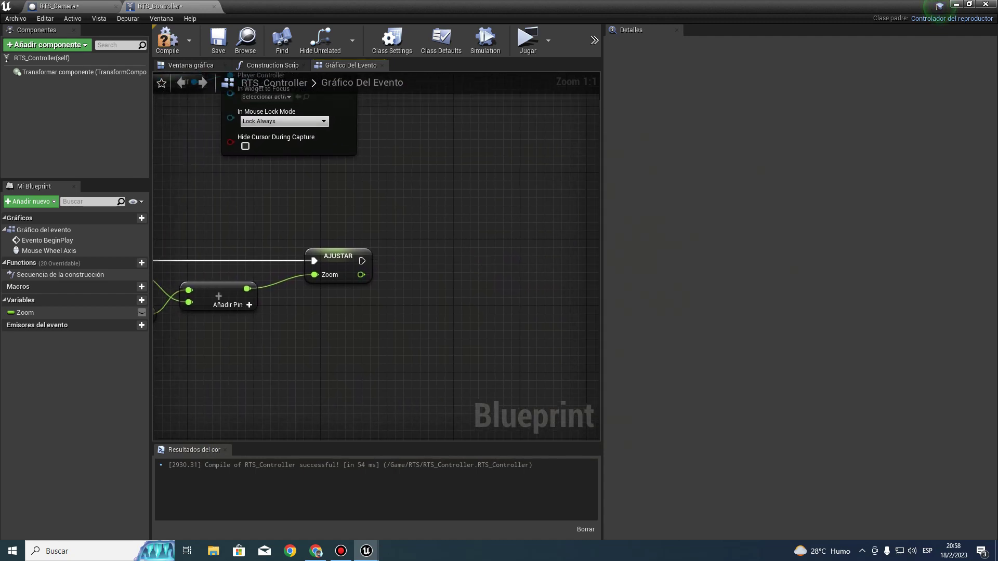
- Shift the Set Zoom node further right of the Add node, keeping its wires
{"action": "scroll", "coordinate": [359, 271], "scroll_direction": "down", "scroll_amount": 5}
{"action": "scroll", "coordinate": [363, 249], "scroll_direction": "up", "scroll_amount": 3}
{"action": "scroll", "coordinate": [364, 250], "scroll_direction": "up", "scroll_amount": 2}
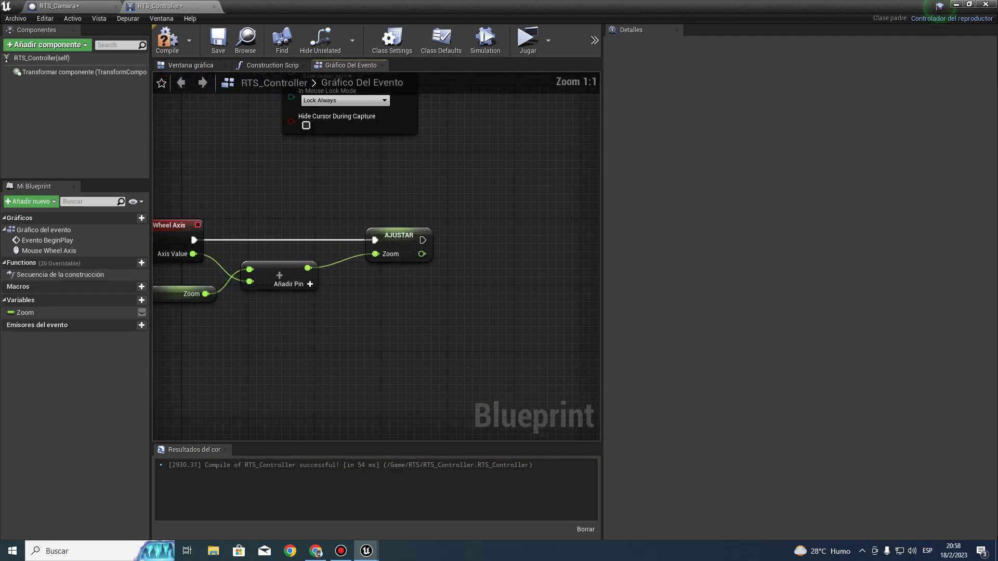
{"action": "scroll", "coordinate": [359, 260], "scroll_direction": "down", "scroll_amount": 13}
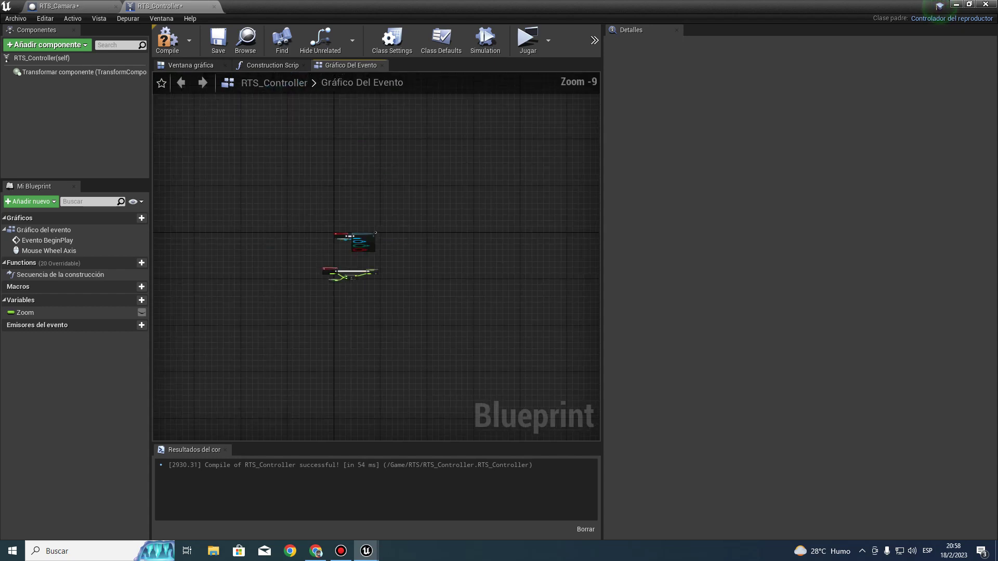
{"action": "scroll", "coordinate": [359, 260], "scroll_direction": "up", "scroll_amount": 7}
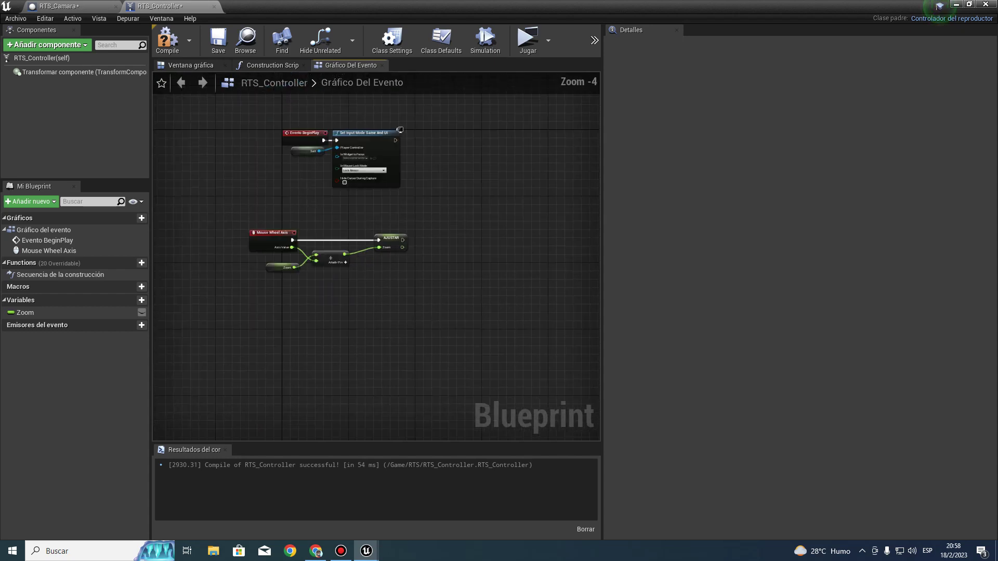
{"action": "scroll", "coordinate": [359, 260], "scroll_direction": "up", "scroll_amount": 3}
{"action": "scroll", "coordinate": [358, 260], "scroll_direction": "up", "scroll_amount": 2}
{"action": "right_click_drag", "start_coordinate": [446, 246], "coordinate": [399, 324]}
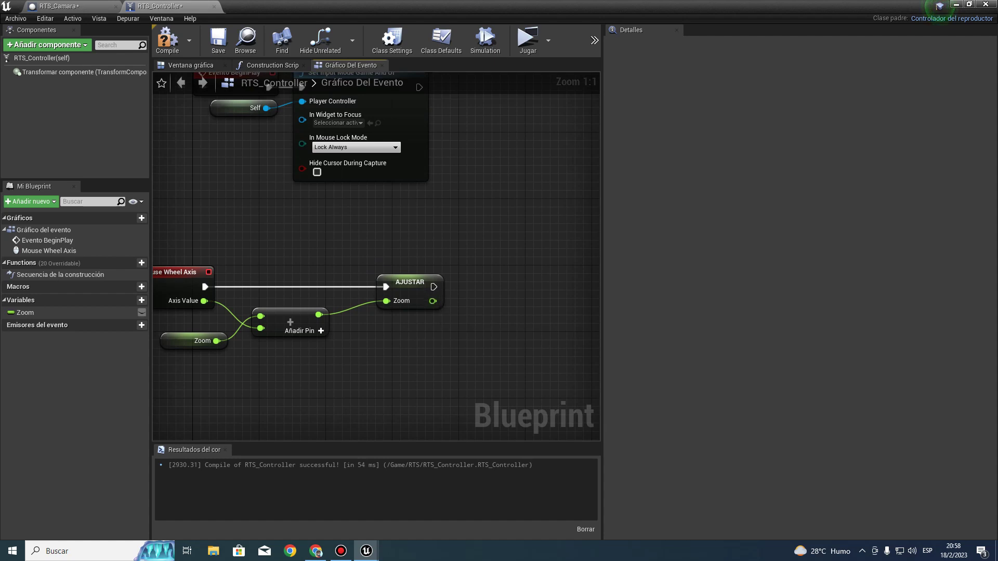
{"action": "right_click_drag", "start_coordinate": [432, 302], "coordinate": [400, 373]}
{"action": "mouse_move", "coordinate": [328, 270]}
{"action": "right_mouse_down"}
{"action": "mouse_move", "coordinate": [423, 276]}
{"action": "mouse_move", "coordinate": [254, 187]}
{"action": "right_mouse_up"}
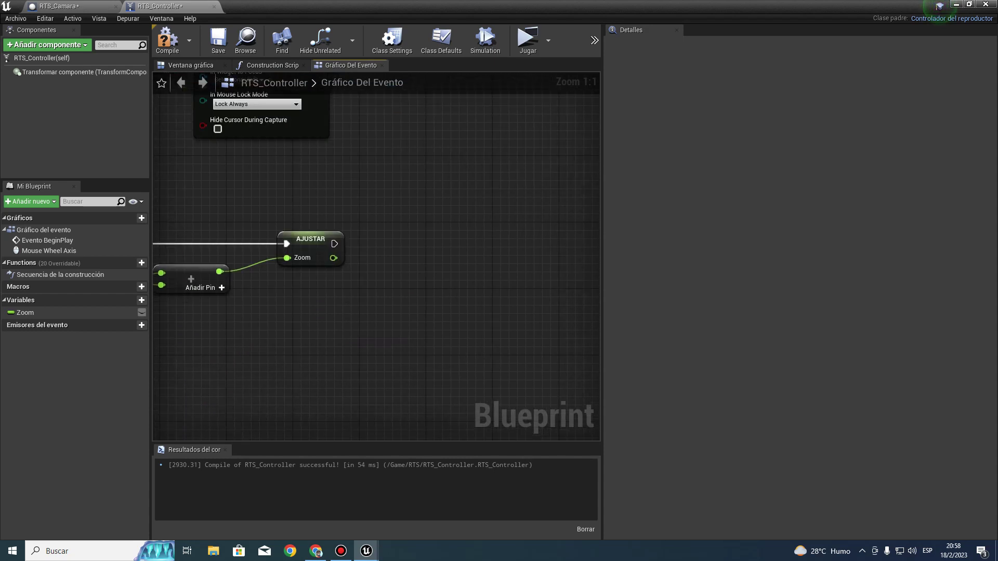
{"action": "mouse_move", "coordinate": [334, 243]}
{"action": "right_mouse_down"}
{"action": "mouse_move", "coordinate": [480, 243]}
{"action": "mouse_move", "coordinate": [423, 273]}
{"action": "right_mouse_up"}
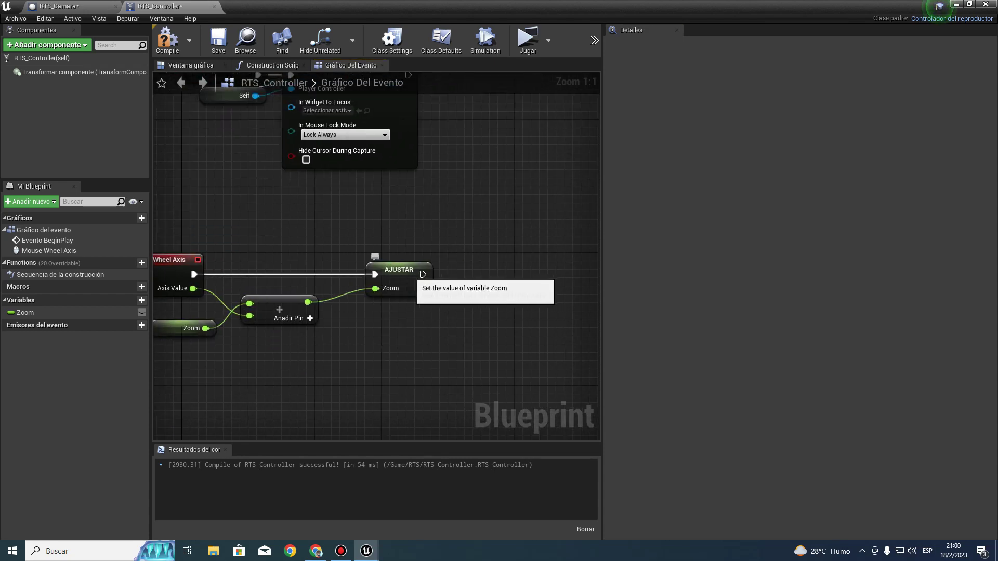
{"action": "left_click_drag", "start_coordinate": [422, 274], "coordinate": [495, 282]}
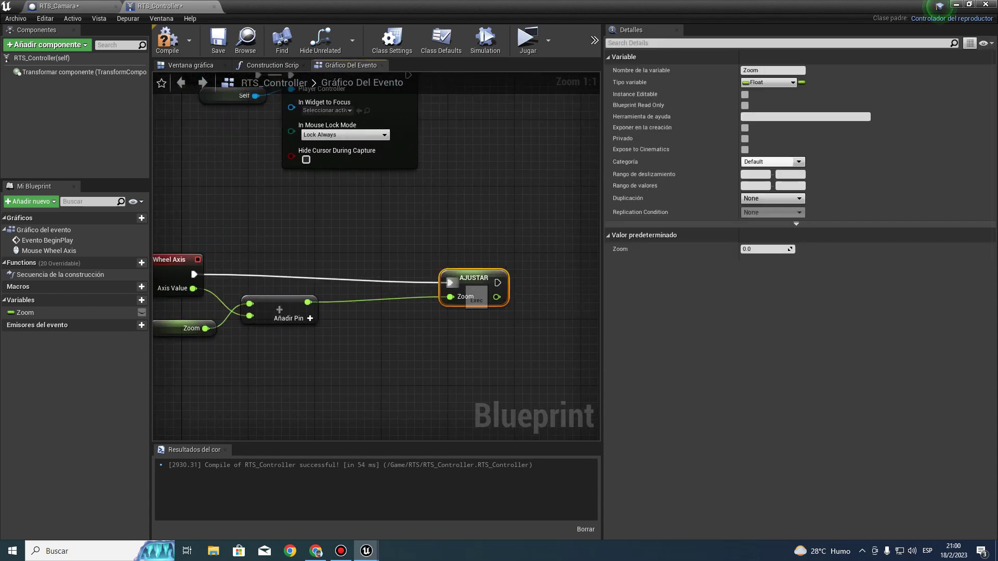
{"action": "left_click_drag", "start_coordinate": [486, 278], "coordinate": [503, 269]}
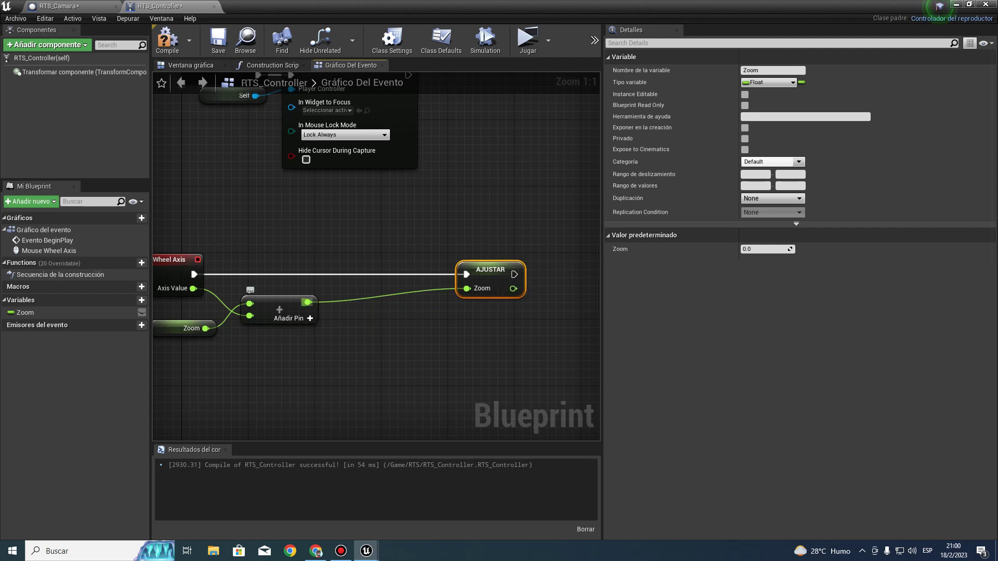
{"action": "left_click_drag", "start_coordinate": [307, 302], "coordinate": [343, 314]}
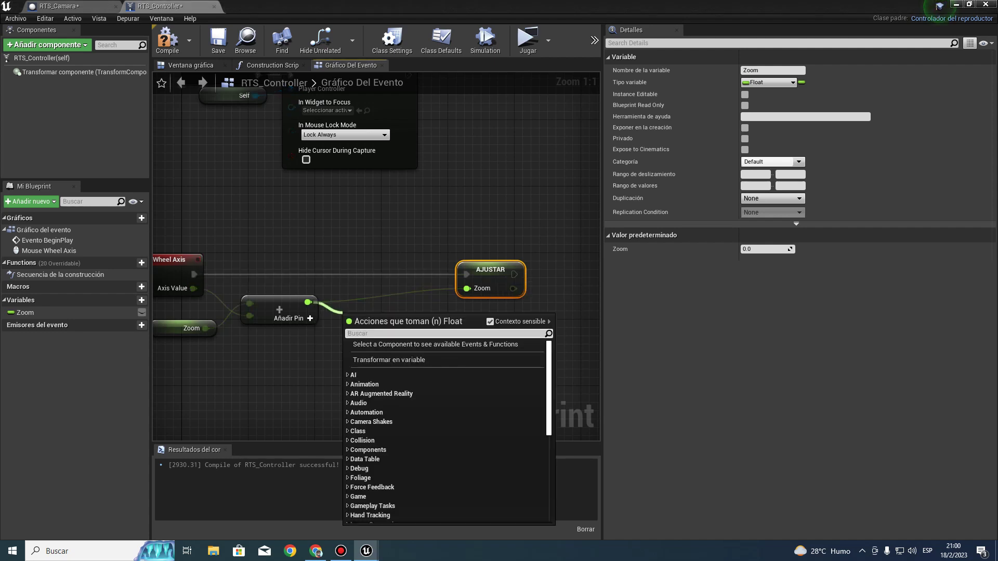
- Insert a Clamp (float) node, Min 0.0 and Max 10.0, between the sum and Set Zoom
{"action": "type", "text": "clamop"}
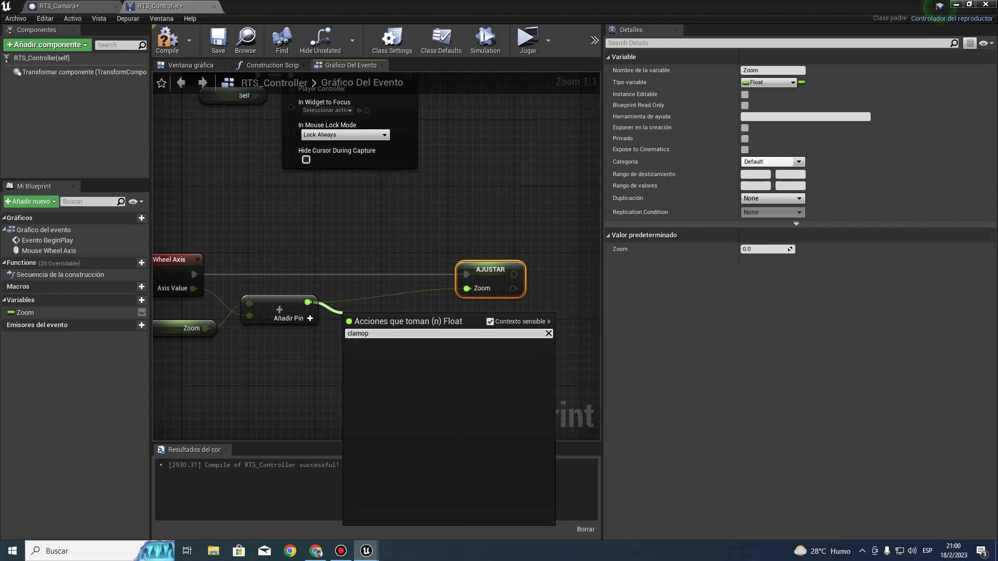
{"action": "key", "text": "BackSpace"}
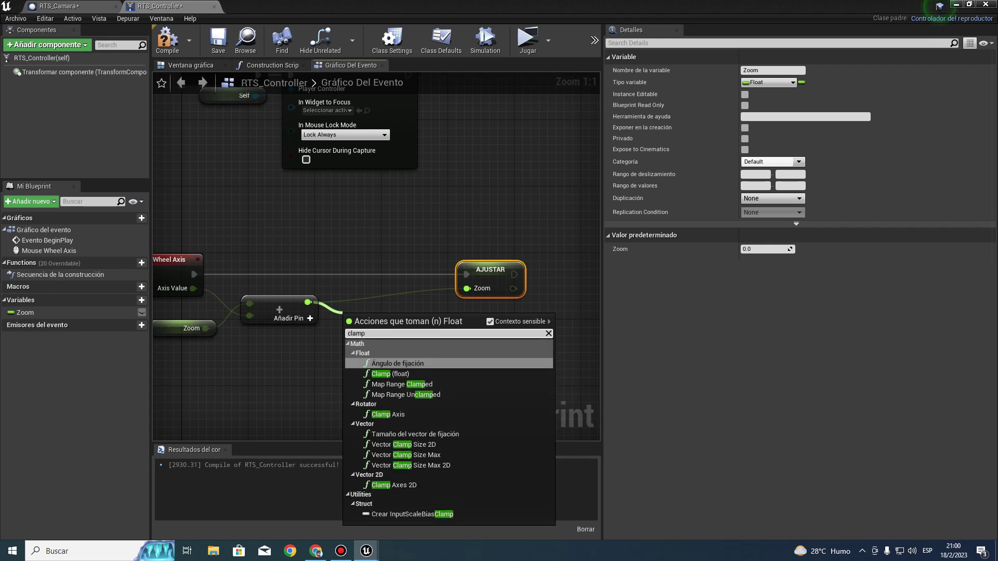
{"action": "left_click", "coordinate": [390, 374]}
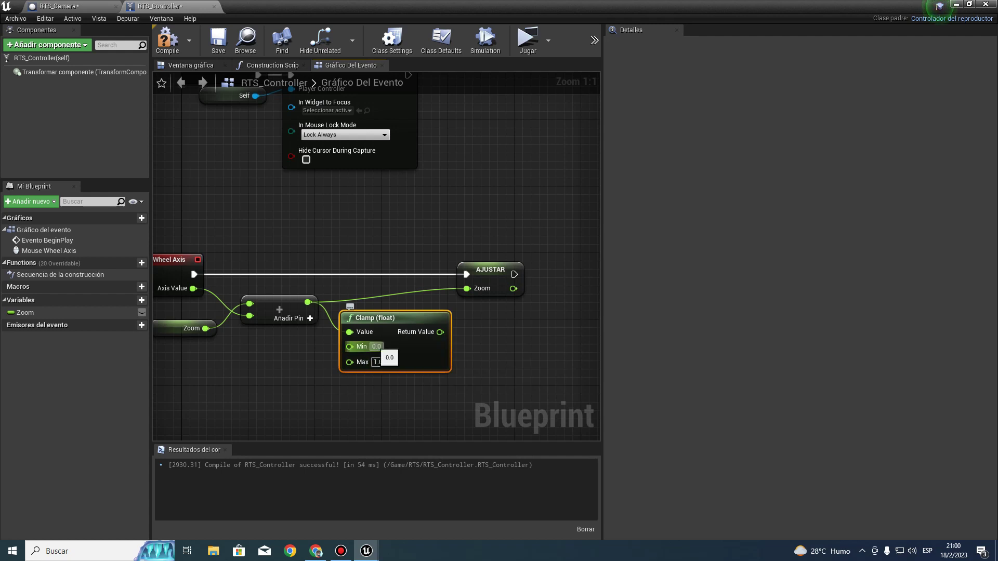
{"action": "left_click", "coordinate": [378, 362]}
{"action": "type", "text": "10"}
{"action": "key", "text": "Return"}
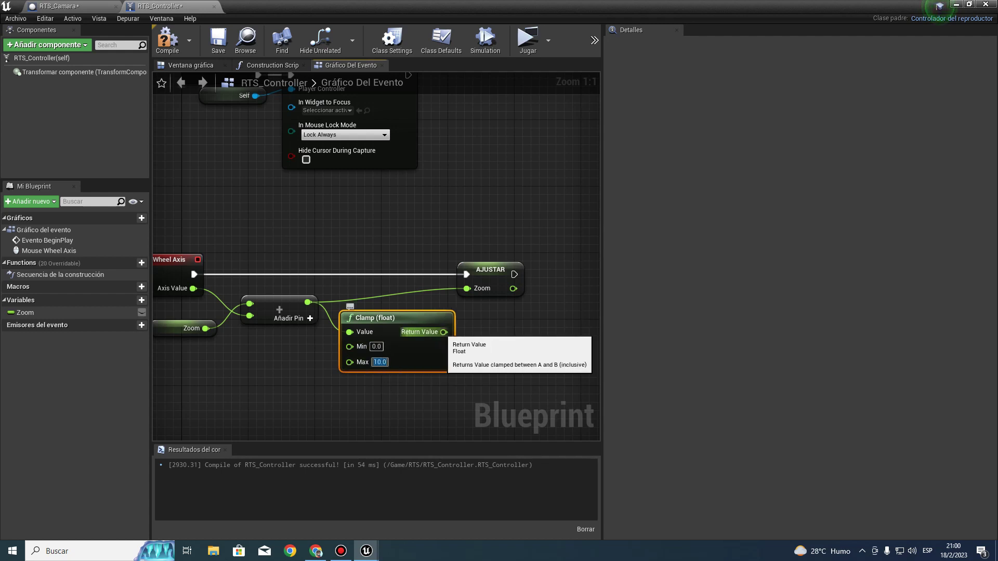
{"action": "left_click_drag", "start_coordinate": [443, 332], "coordinate": [467, 289]}
{"action": "mouse_move", "coordinate": [395, 326]}
{"action": "right_mouse_down"}
{"action": "mouse_move", "coordinate": [474, 285]}
{"action": "mouse_move", "coordinate": [300, 281]}
{"action": "right_mouse_up"}
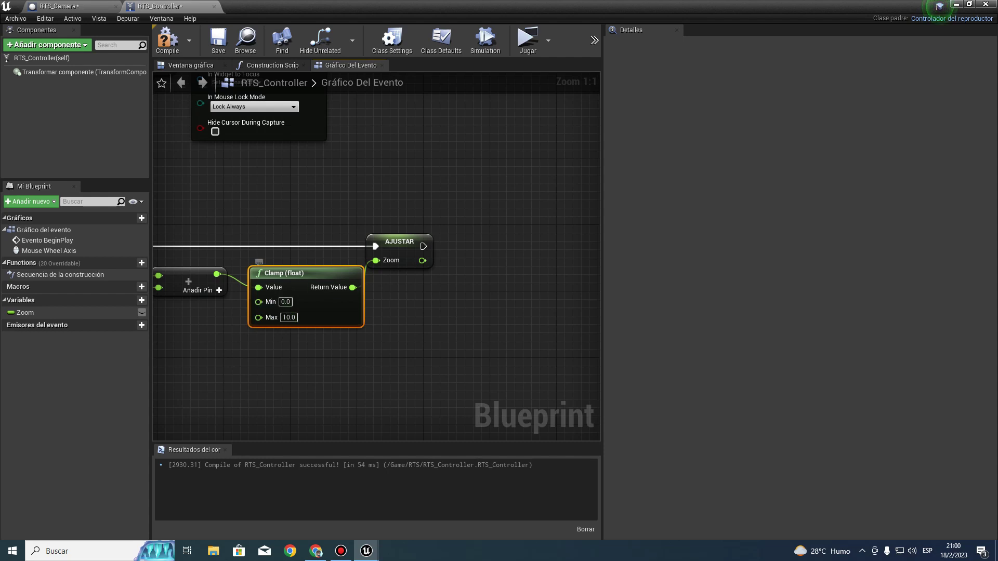
- Move the Mouse Wheel Axis zoom nodes lower in the graph
{"action": "right_click_drag", "start_coordinate": [289, 317], "coordinate": [239, 371]}
{"action": "left_click", "coordinate": [364, 305]}
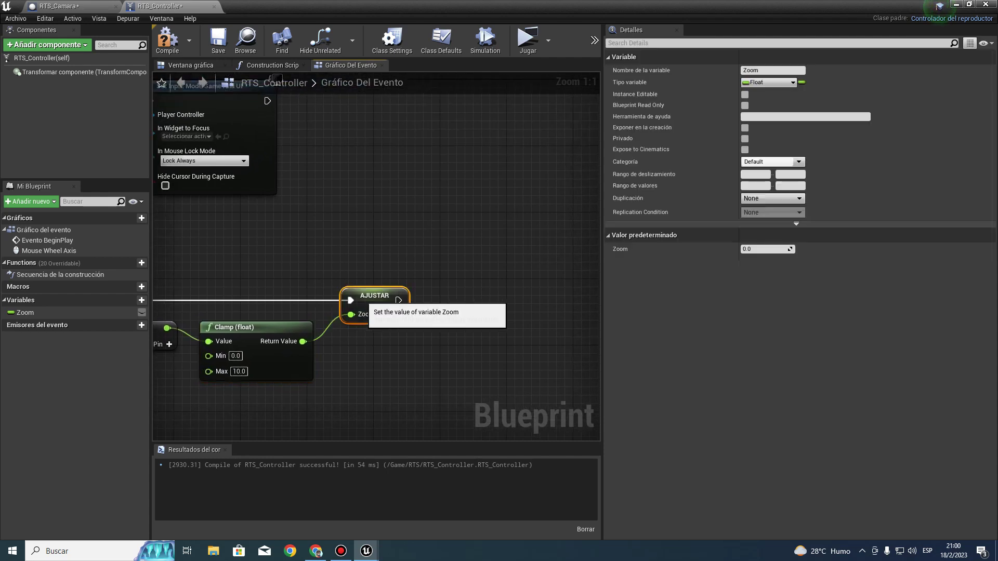
{"action": "scroll", "coordinate": [364, 307], "scroll_direction": "down", "scroll_amount": 1}
{"action": "right_click_drag", "start_coordinate": [364, 307], "coordinate": [477, 306]}
{"action": "left_click_drag", "start_coordinate": [169, 262], "coordinate": [520, 392]}
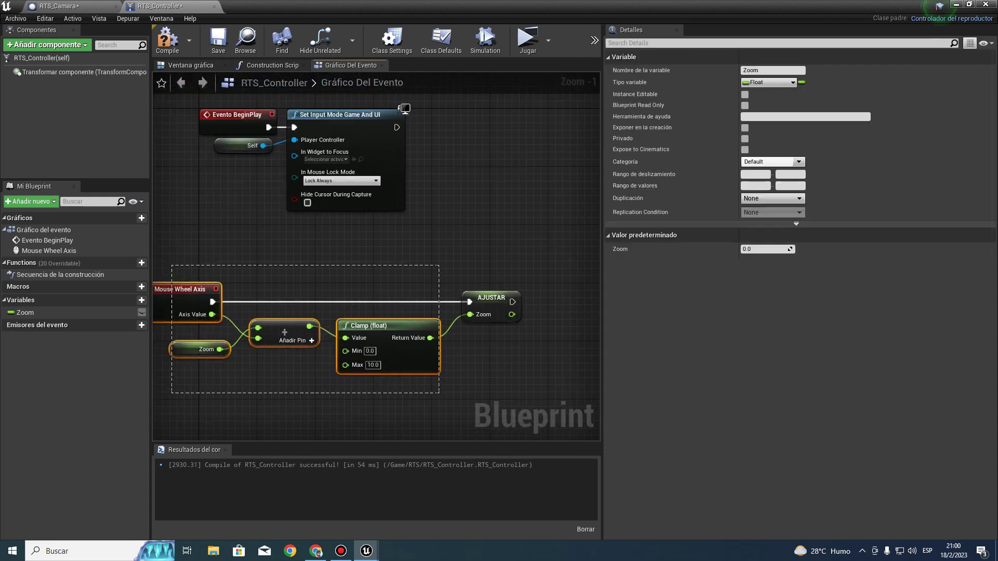
{"action": "left_click_drag", "start_coordinate": [484, 301], "coordinate": [473, 345]}
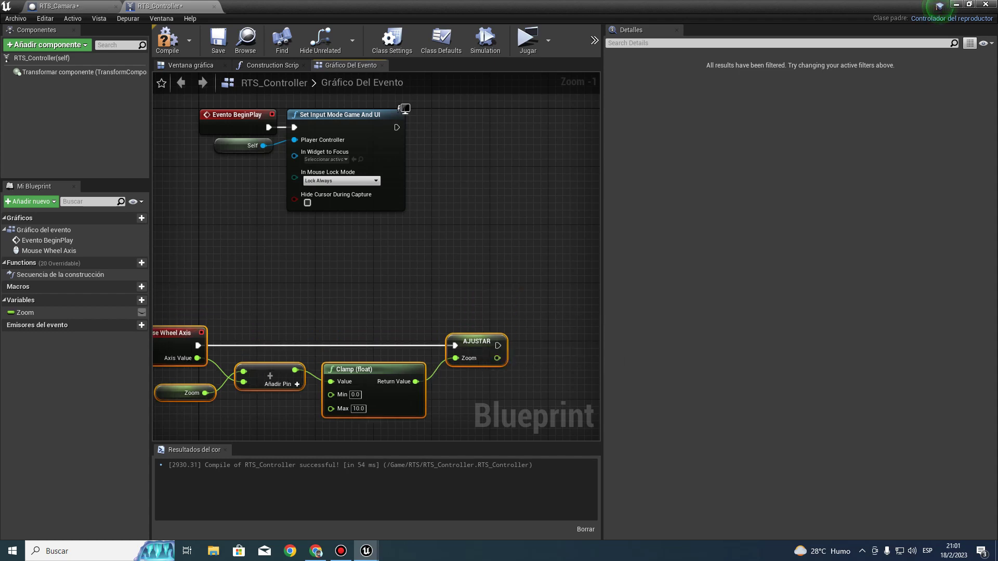
- Add an Obtener meta de vista (Get View Target) node near BeginPlay
{"action": "scroll", "coordinate": [311, 289], "scroll_direction": "up", "scroll_amount": 1}
{"action": "right_click", "coordinate": [311, 290]}
{"action": "type", "text": "tr"}
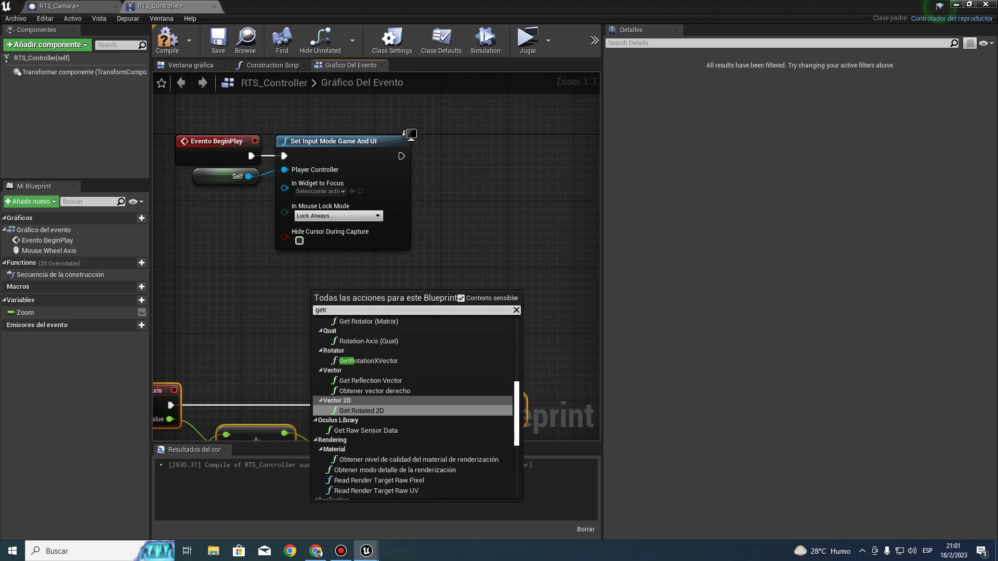
{"action": "key", "text": "BackSpace"}
{"action": "type", "text": "vi"}
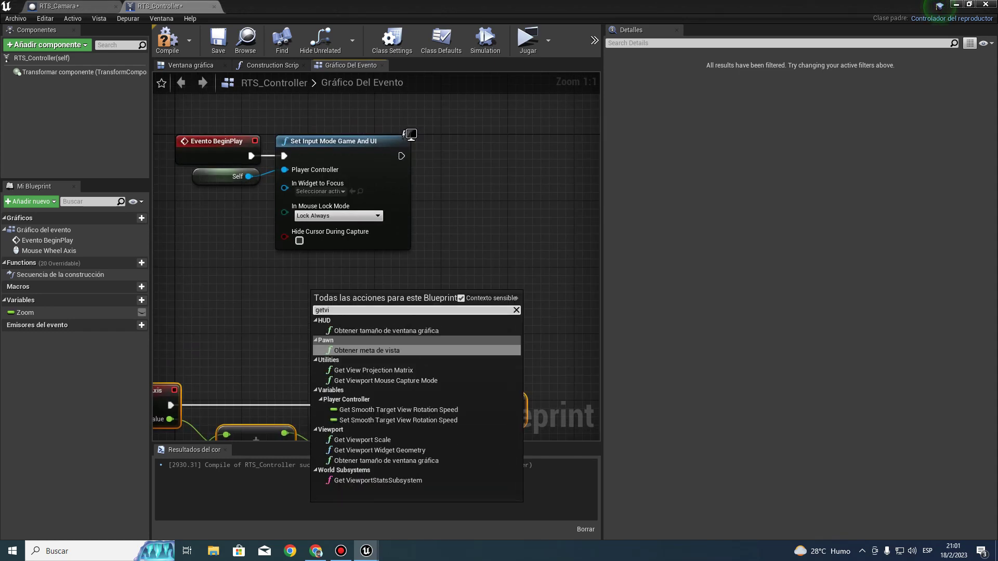
{"action": "type", "text": "ewt"}
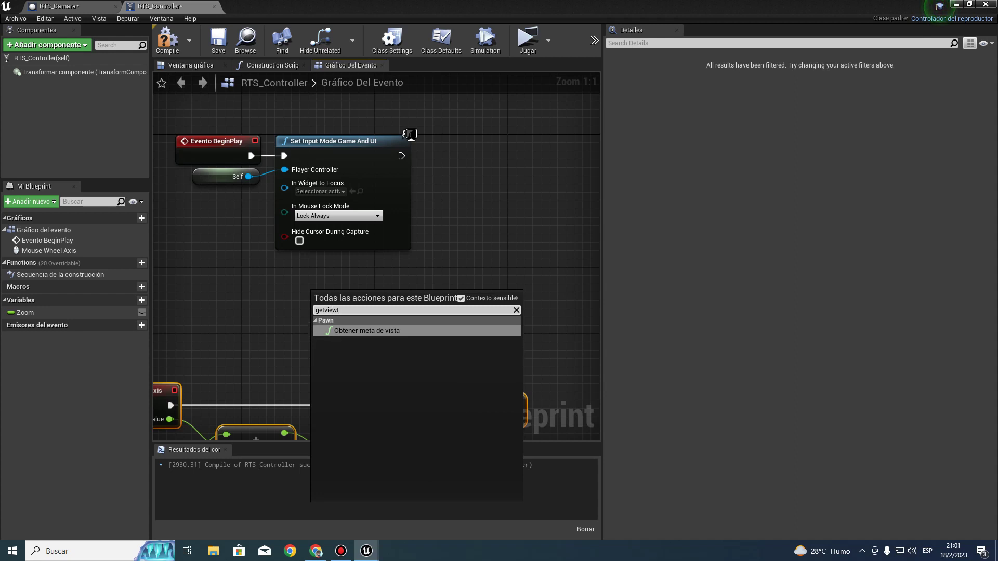
{"action": "key", "text": "Return"}
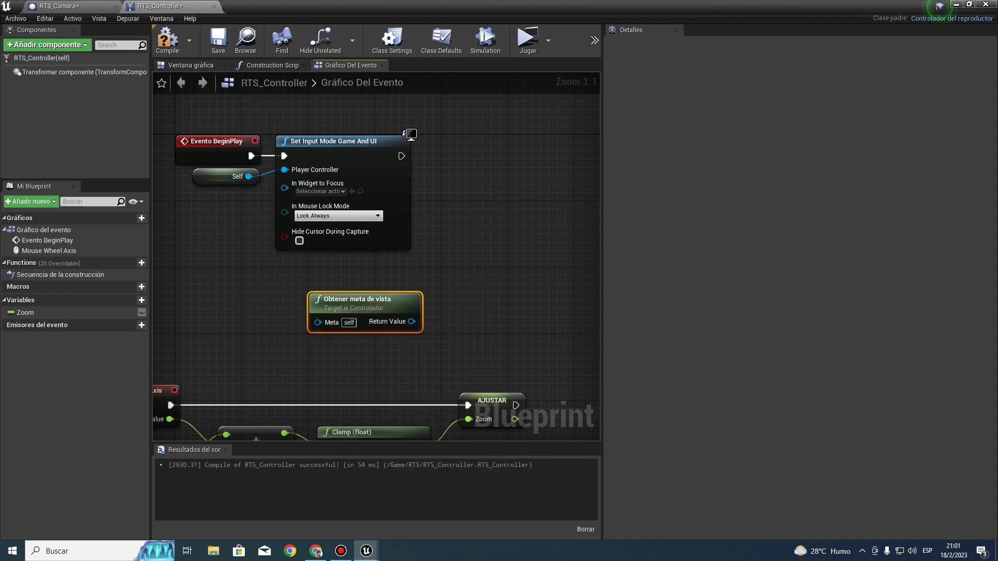
{"action": "right_click_drag", "start_coordinate": [377, 280], "coordinate": [401, 316]}
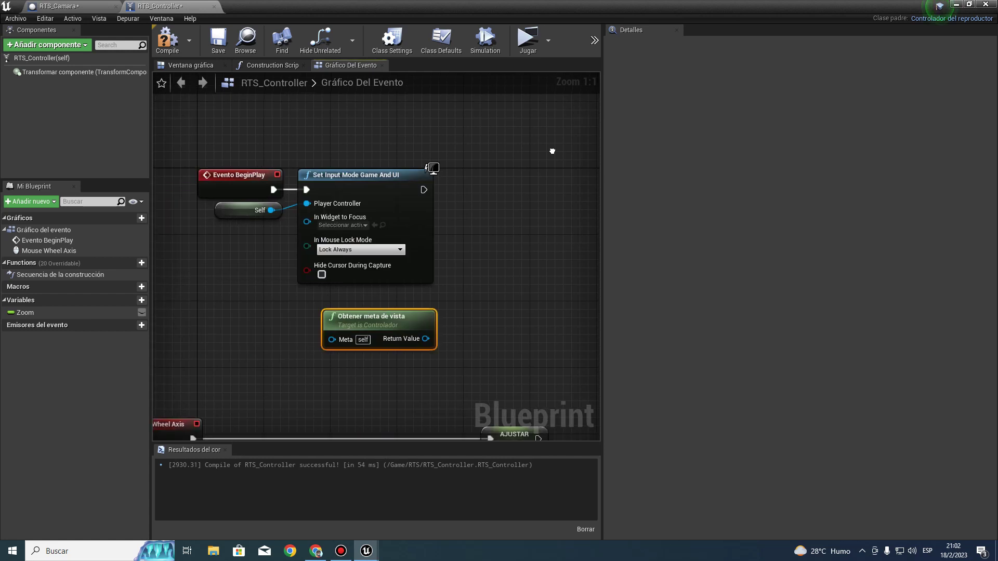
{"action": "right_click_drag", "start_coordinate": [403, 320], "coordinate": [349, 339]}
- Cast the view target's Return Value to RTS_Camara
{"action": "left_click_drag", "start_coordinate": [364, 342], "coordinate": [456, 264]}
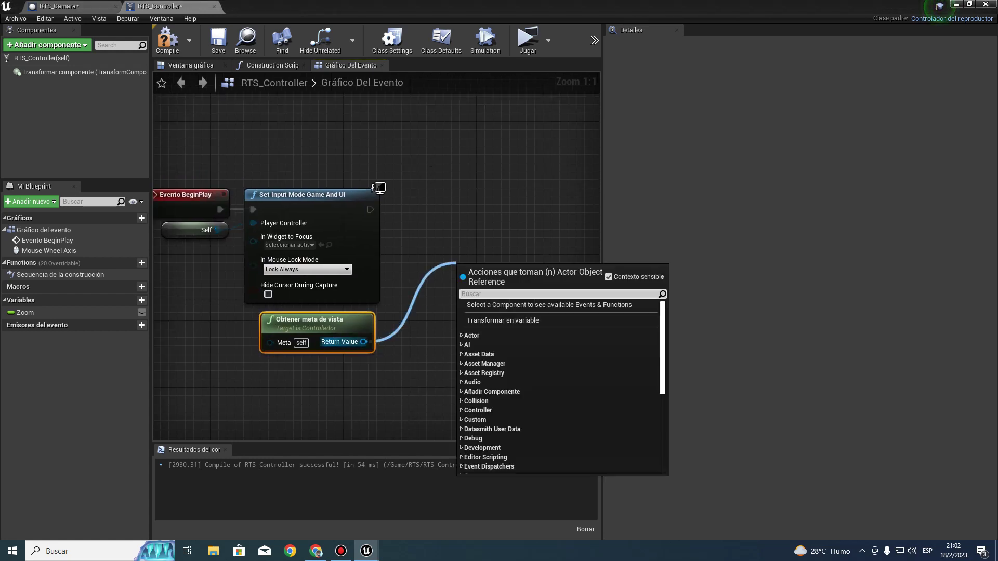
{"action": "type", "text": "b"}
{"action": "key", "text": "BackSpace"}
{"action": "type", "text": "rt"}
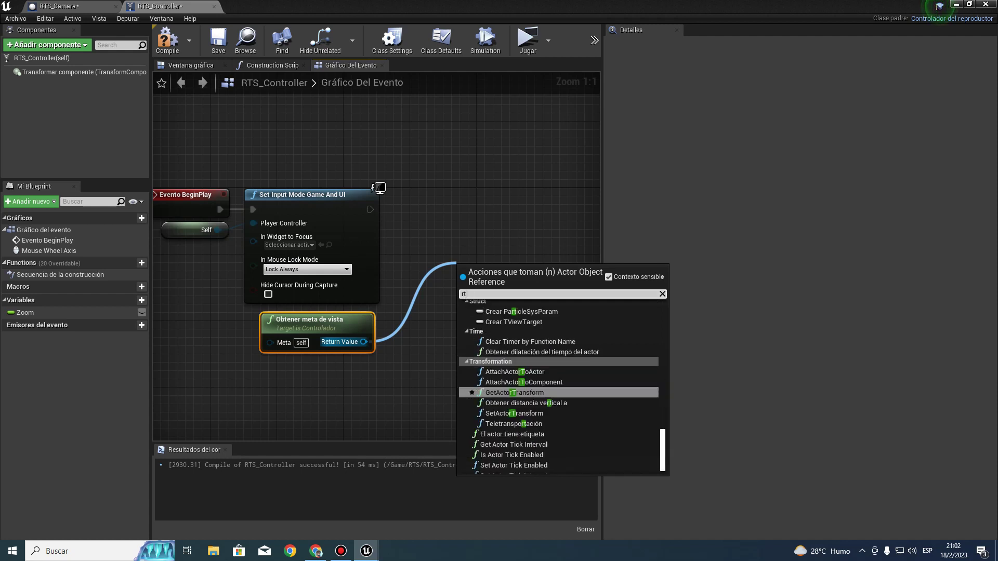
{"action": "type", "text": "s_"}
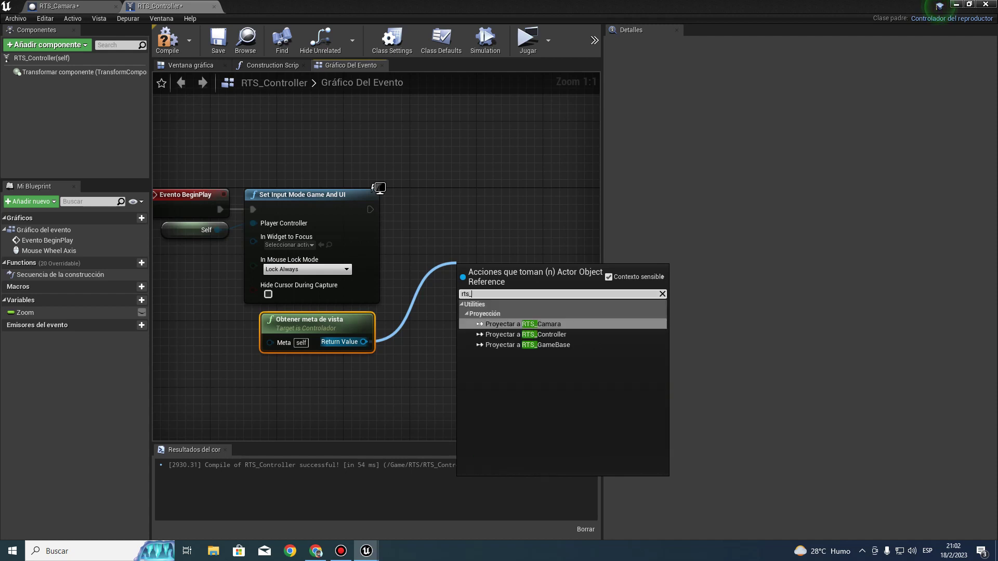
{"action": "key", "text": "Return"}
{"action": "left_click_drag", "start_coordinate": [505, 278], "coordinate": [442, 204]}
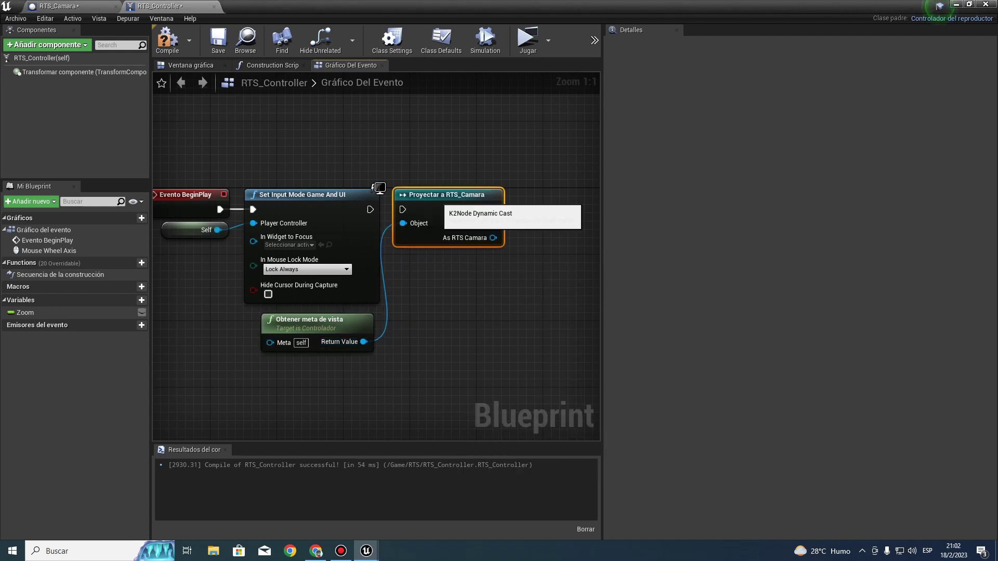
- Run the RTS_Camara cast right after Set Input Mode Game And UI
{"action": "mouse_move", "coordinate": [374, 156]}
{"action": "right_mouse_down"}
{"action": "mouse_move", "coordinate": [551, 167]}
{"action": "mouse_move", "coordinate": [345, 182]}
{"action": "mouse_move", "coordinate": [489, 182]}
{"action": "right_mouse_up"}
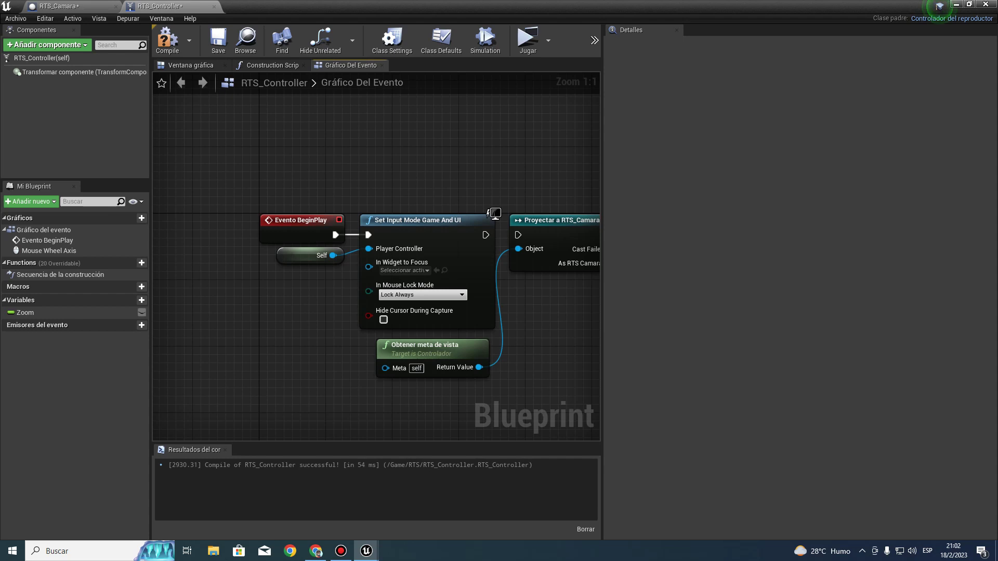
{"action": "right_click_drag", "start_coordinate": [515, 235], "coordinate": [399, 239]}
{"action": "mouse_move", "coordinate": [482, 207]}
{"action": "right_mouse_down"}
{"action": "mouse_move", "coordinate": [415, 178]}
{"action": "mouse_move", "coordinate": [463, 163]}
{"action": "right_mouse_up"}
{"action": "left_click_drag", "start_coordinate": [468, 166], "coordinate": [338, 244]}
{"action": "right_click_drag", "start_coordinate": [497, 236], "coordinate": [365, 248]}
{"action": "left_click", "coordinate": [365, 248]}
{"action": "right_click_drag", "start_coordinate": [300, 262], "coordinate": [359, 274]}
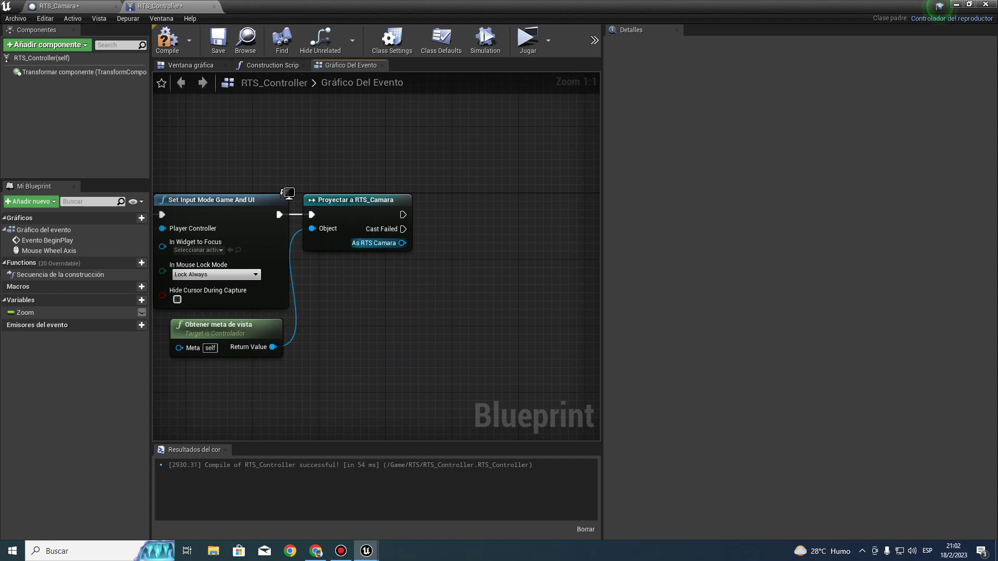
{"action": "left_click_drag", "start_coordinate": [402, 243], "coordinate": [436, 244]}
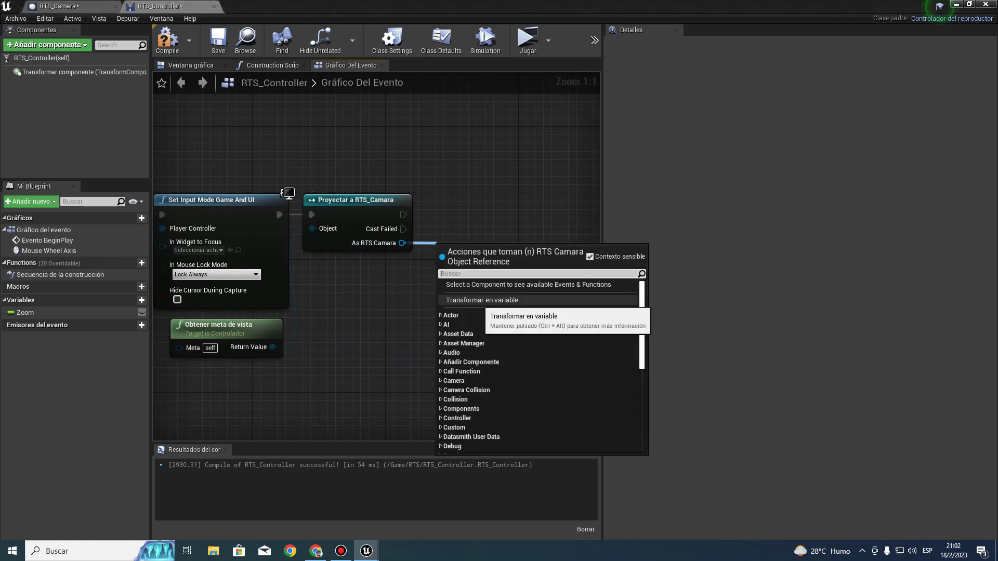
- Promote the cast's As RTS Camara output to a new variable named Camara_referencia
{"action": "left_click", "coordinate": [482, 300]}
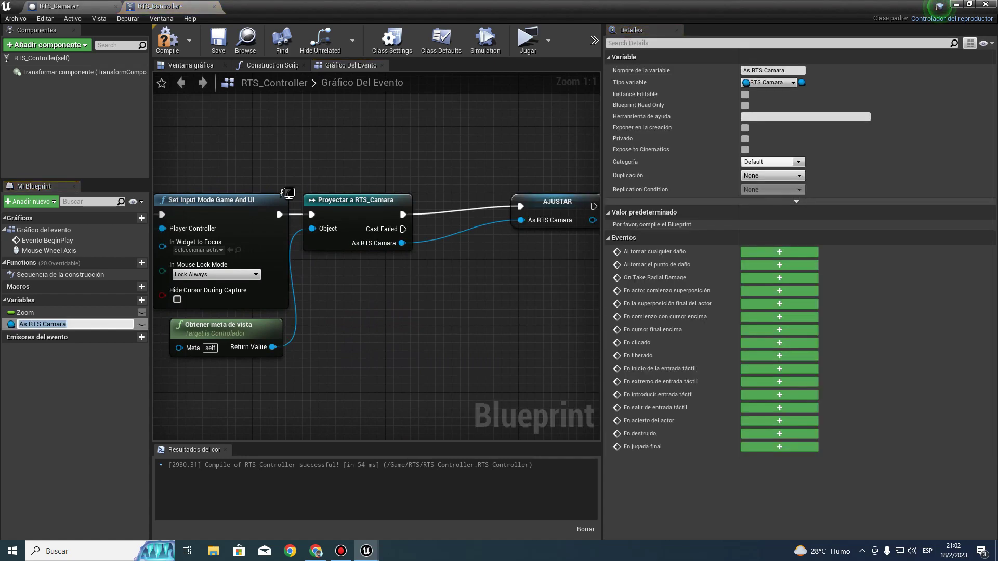
{"action": "left_click", "coordinate": [19, 324]}
{"action": "key", "text": "Delete"}
{"action": "key", "text": "Delete"}
{"action": "key", "text": "Delete"}
{"action": "key", "text": "Return"}
{"action": "left_click_drag", "start_coordinate": [571, 203], "coordinate": [488, 205]}
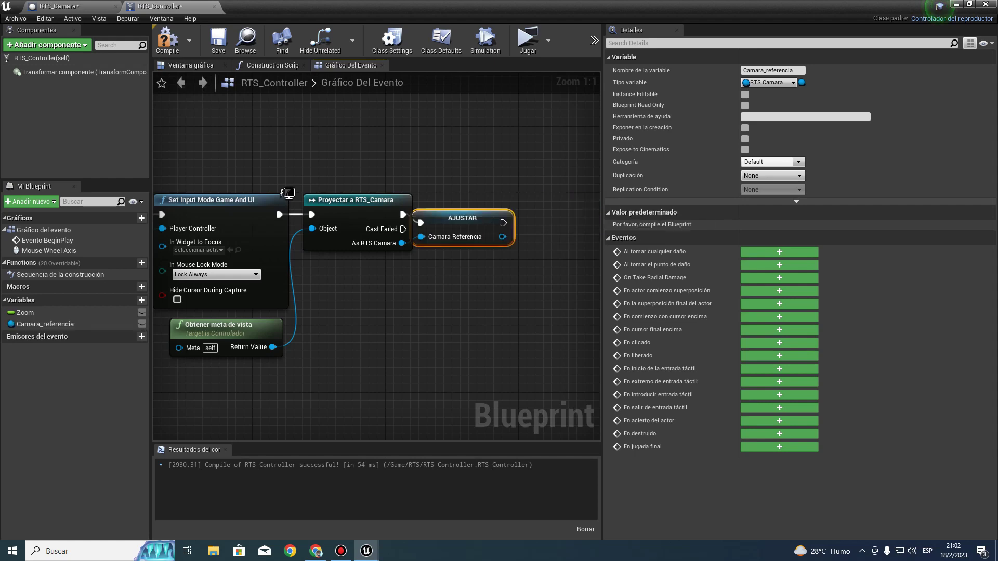
- Compile and save RTS_Controller, then place a Get Camara_referencia node in the graph
{"action": "right_click_drag", "start_coordinate": [519, 234], "coordinate": [507, 153]}
{"action": "scroll", "coordinate": [374, 260], "scroll_direction": "down", "scroll_amount": 3}
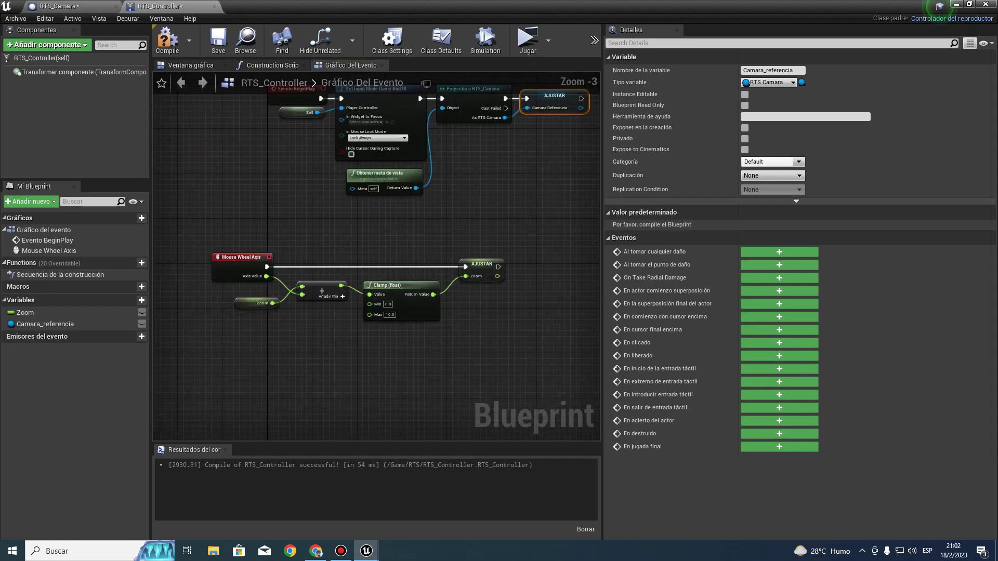
{"action": "left_click", "coordinate": [219, 42]}
{"action": "right_click_drag", "start_coordinate": [468, 260], "coordinate": [312, 198]}
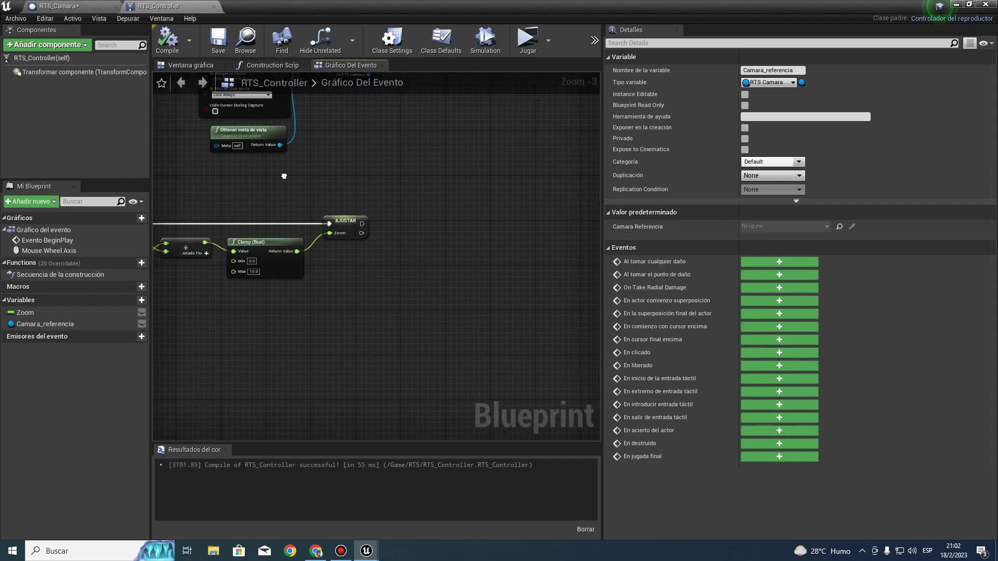
{"action": "scroll", "coordinate": [312, 234], "scroll_direction": "up", "scroll_amount": 3}
{"action": "left_click_drag", "start_coordinate": [41, 324], "coordinate": [322, 372]}
{"action": "left_click", "coordinate": [353, 392]}
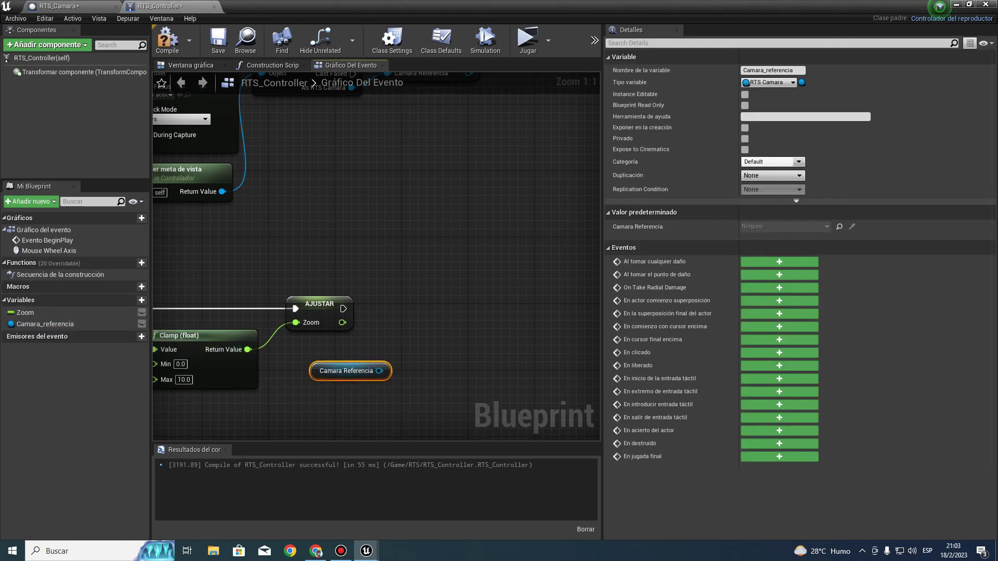
{"action": "left_click", "coordinate": [94, 6]}
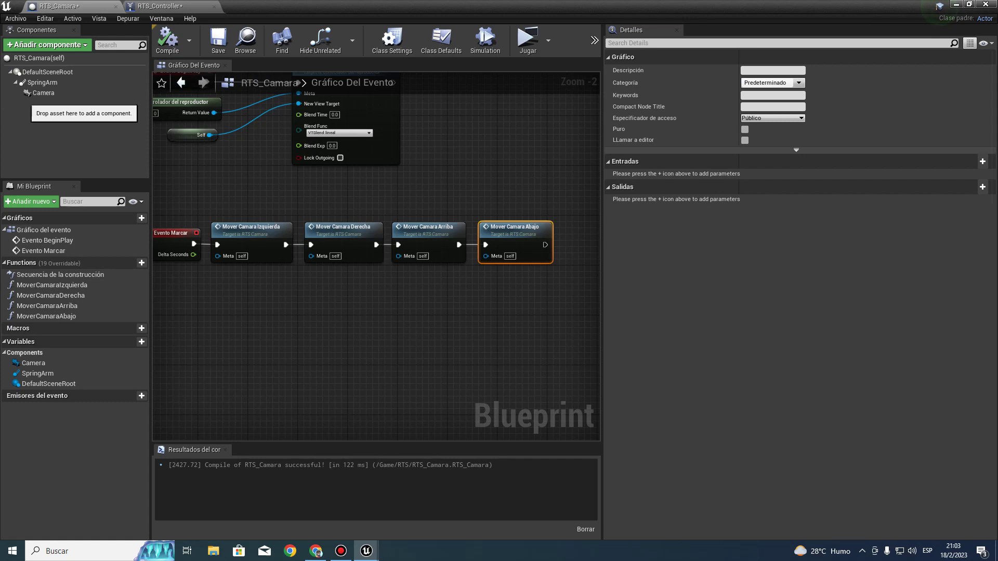
{"action": "left_click", "coordinate": [42, 82]}
{"action": "left_click", "coordinate": [172, 7]}
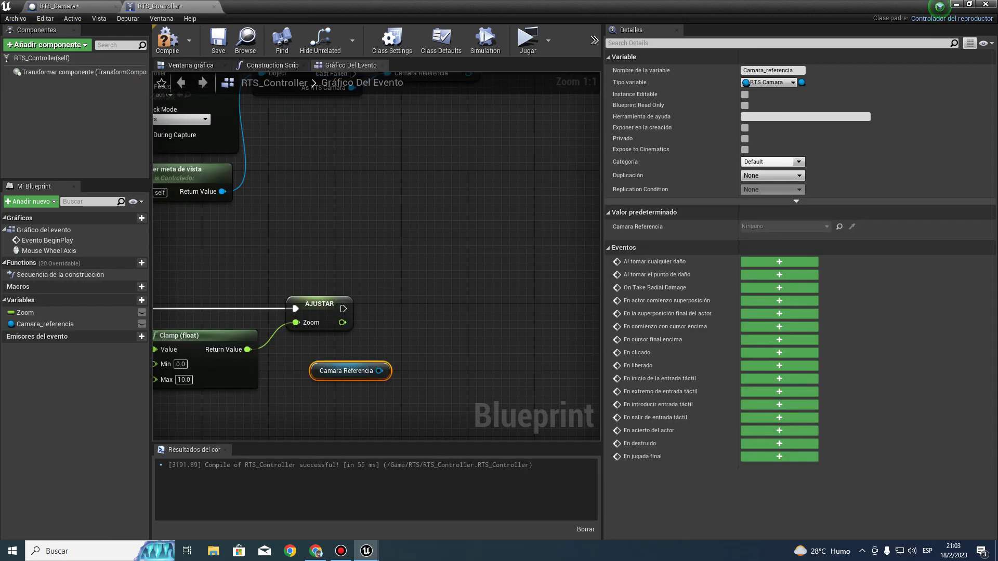
{"action": "left_click", "coordinate": [94, 6]}
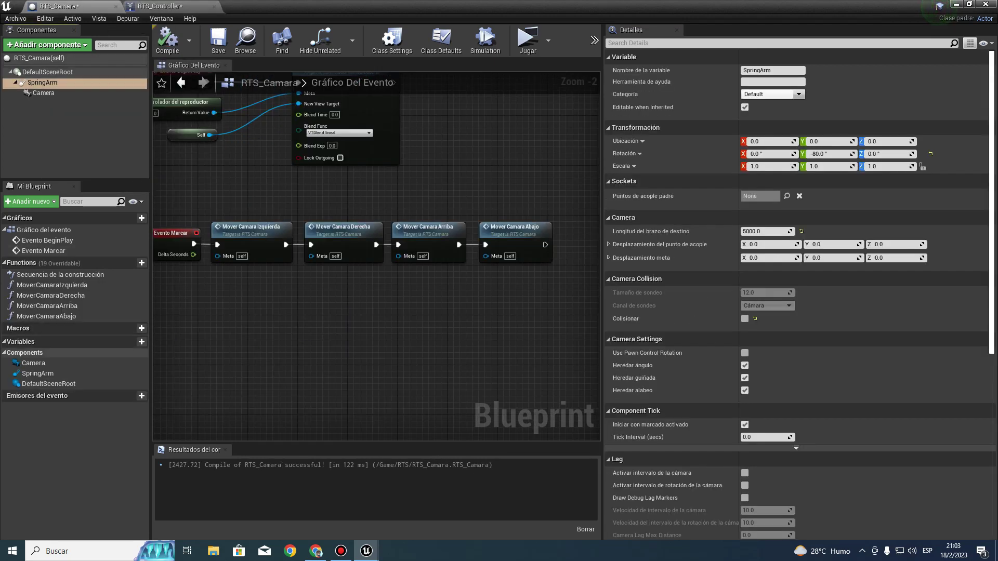
{"action": "left_click", "coordinate": [38, 373]}
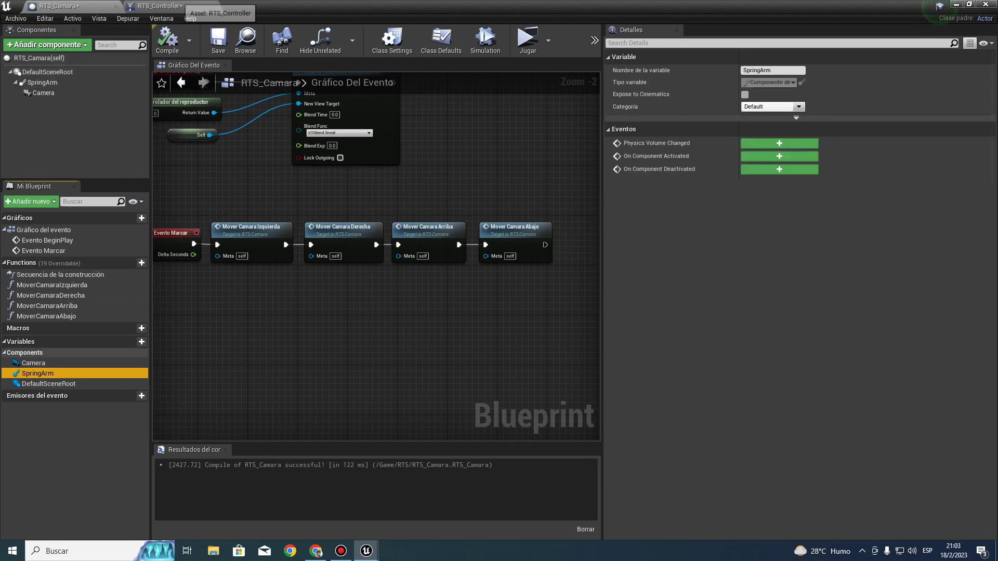
{"action": "left_click", "coordinate": [171, 6]}
{"action": "left_click_drag", "start_coordinate": [380, 371], "coordinate": [401, 357]}
- Add the camera's Spring Arm getter and a Set Target Arm Length node run after the Zoom setter
{"action": "type", "text": "spri"}
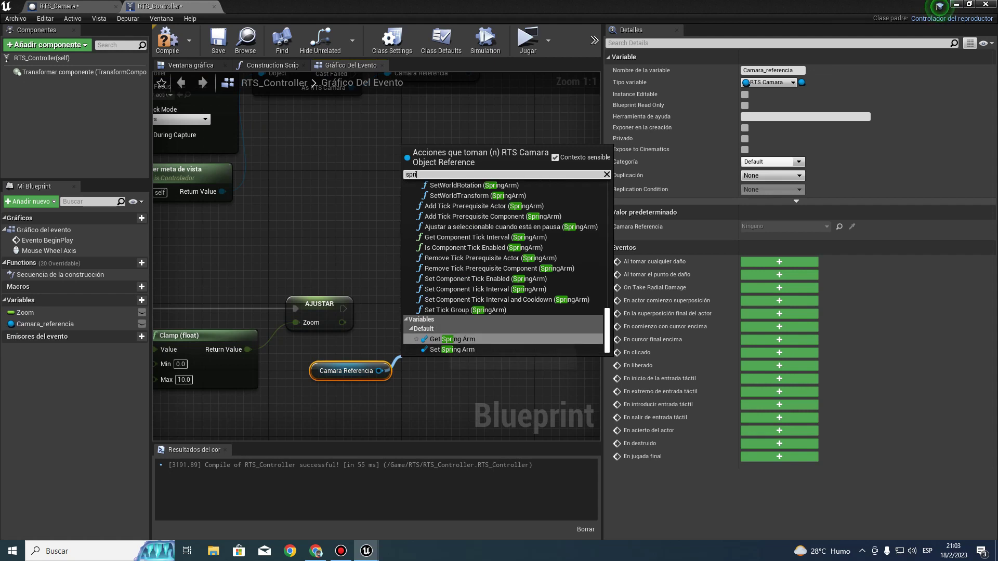
{"action": "key", "text": "Return"}
{"action": "right_click_drag", "start_coordinate": [449, 321], "coordinate": [388, 316]}
{"action": "left_click_drag", "start_coordinate": [428, 358], "coordinate": [456, 327]}
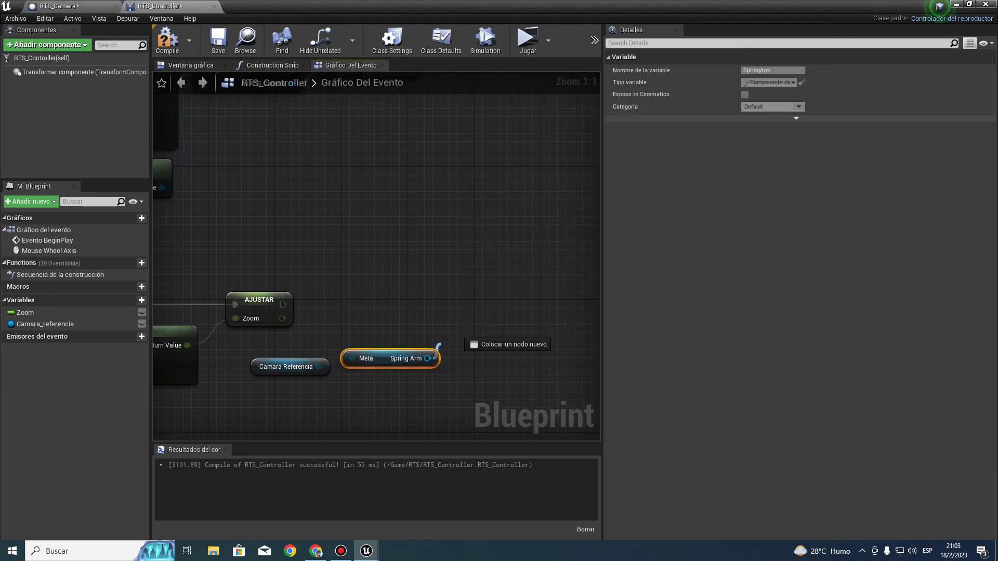
{"action": "type", "text": "target"}
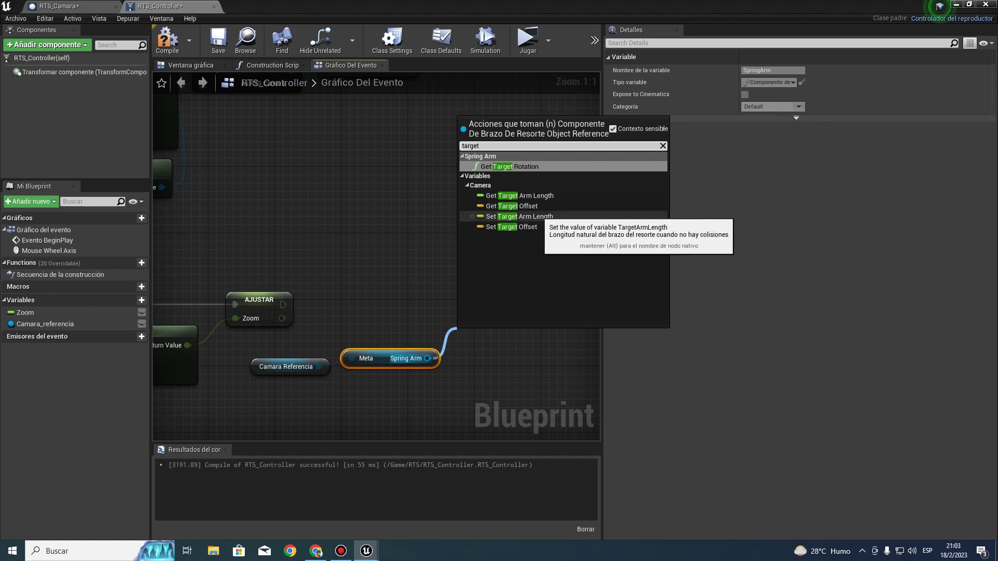
{"action": "left_click", "coordinate": [520, 217]}
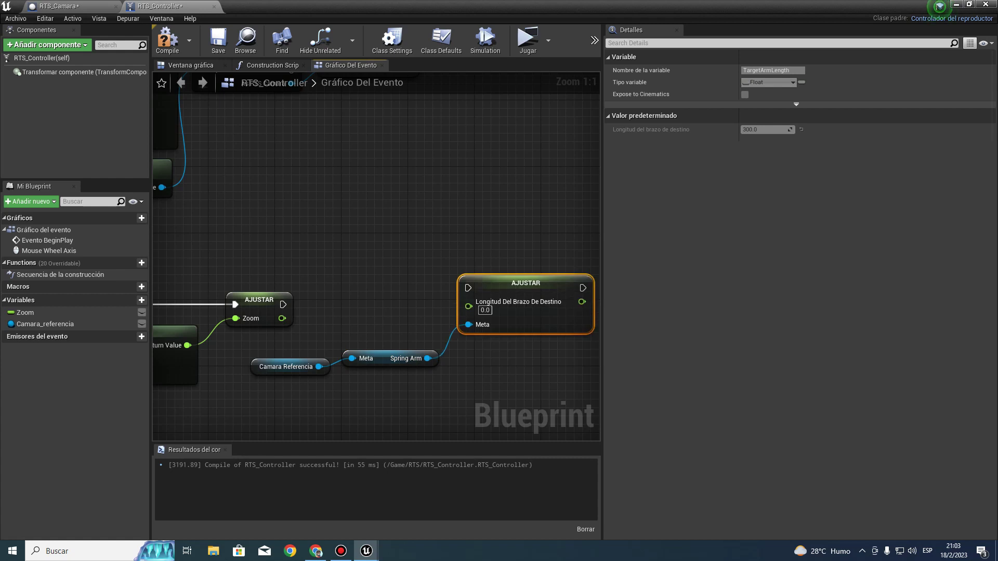
{"action": "left_click_drag", "start_coordinate": [282, 305], "coordinate": [467, 288]}
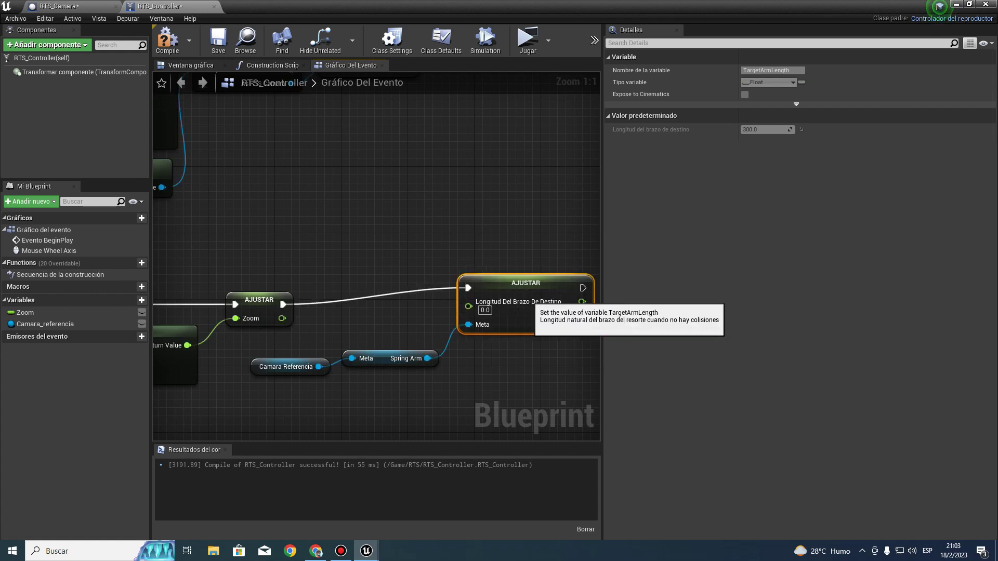
- Straighten the Camara Referencia, Spring Arm and arm-length setter nodes into one line
{"action": "left_click_drag", "start_coordinate": [593, 245], "coordinate": [358, 353]}
{"action": "key", "text": "q"}
{"action": "right_click_drag", "start_coordinate": [395, 235], "coordinate": [520, 193]}
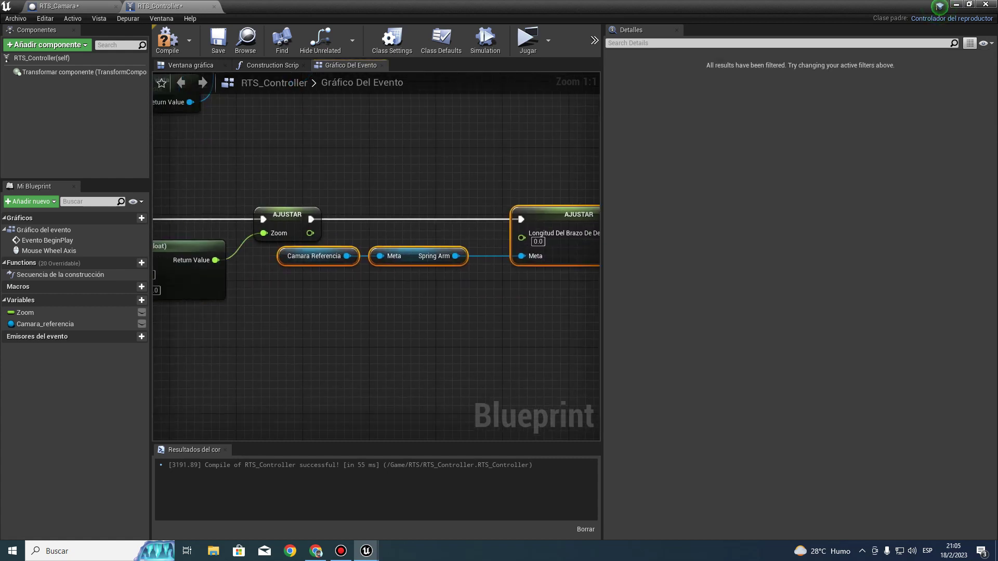
{"action": "left_click", "coordinate": [521, 203], "text": "ctrl"}
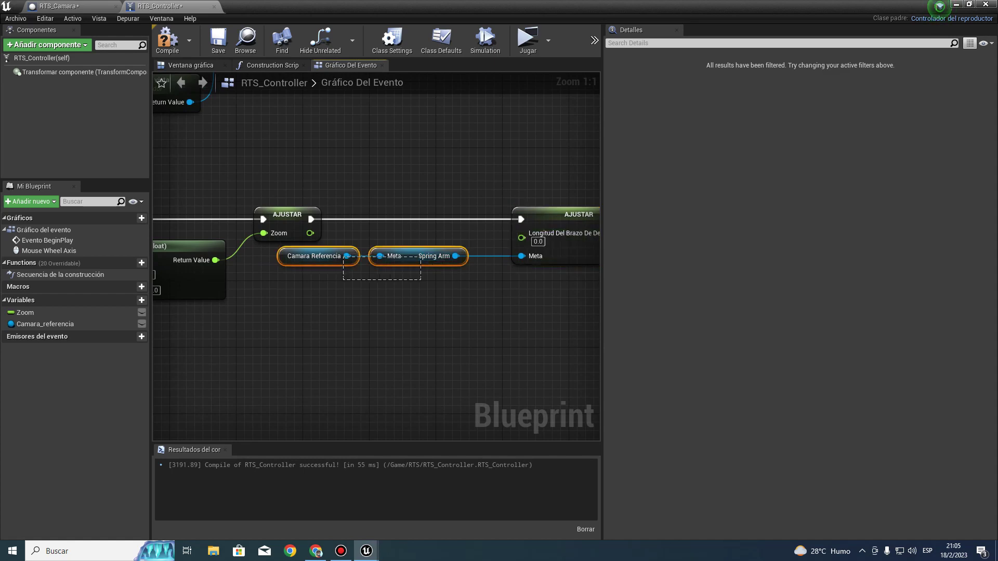
- Multiply the Zoom output by 200.0 with a float × float node
{"action": "left_click_drag", "start_coordinate": [410, 257], "coordinate": [427, 317]}
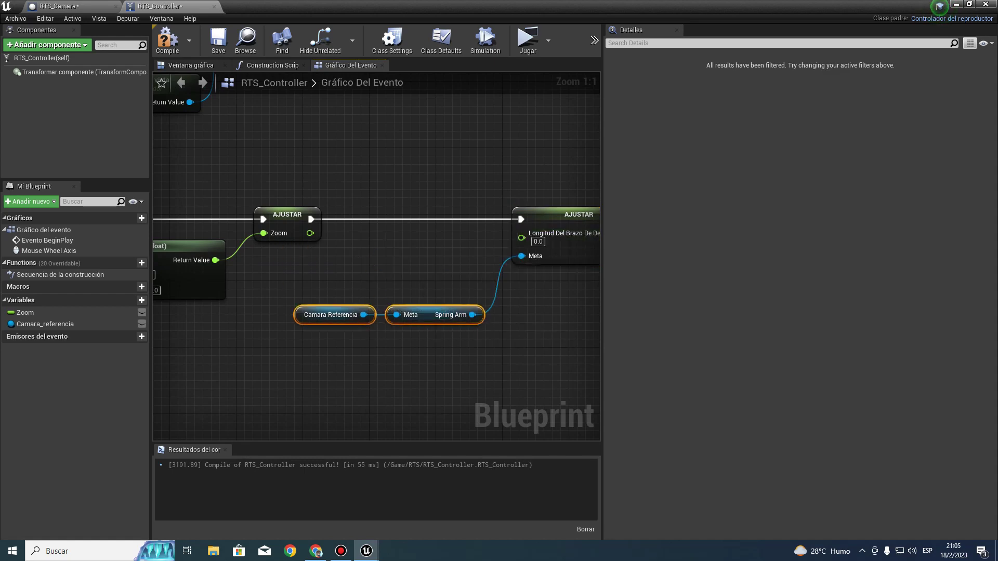
{"action": "left_click_drag", "start_coordinate": [310, 233], "coordinate": [320, 240]}
{"action": "type", "text": "*"}
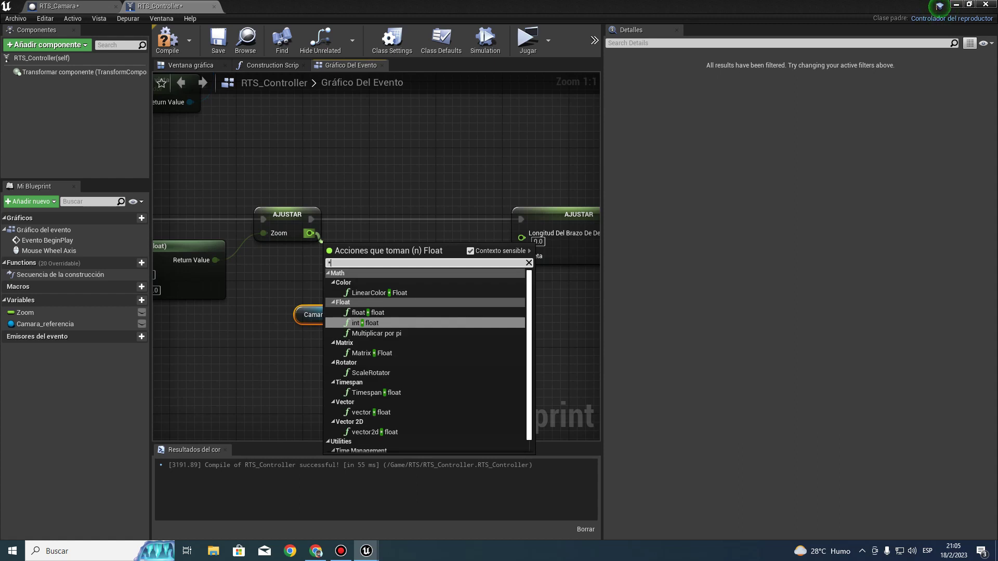
{"action": "key", "text": "Return"}
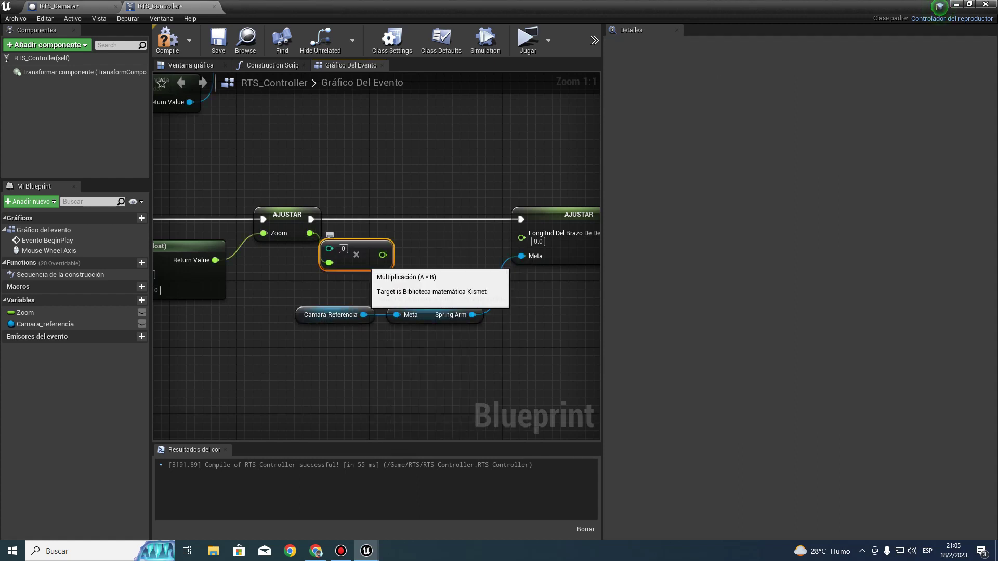
{"action": "key", "text": "Delete"}
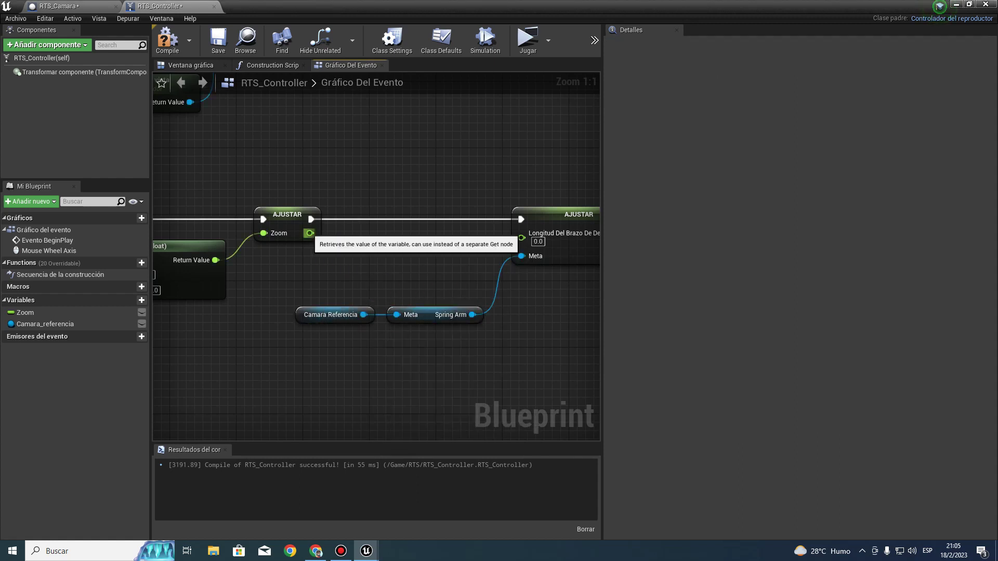
{"action": "left_click_drag", "start_coordinate": [310, 233], "coordinate": [321, 243]}
{"action": "type", "text": "*"}
{"action": "key", "text": "Return"}
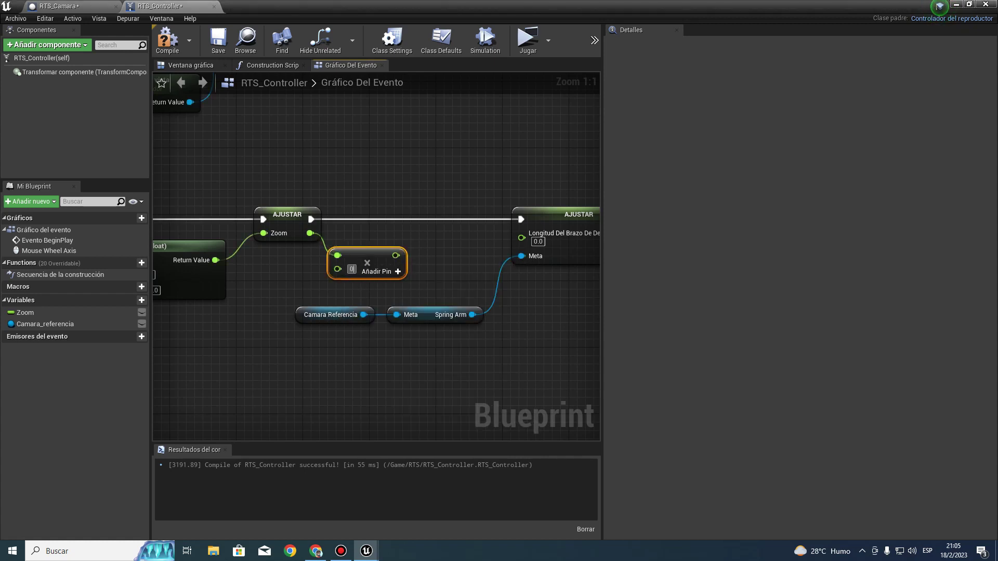
{"action": "type", "text": "20"}
{"action": "key", "text": "Return"}
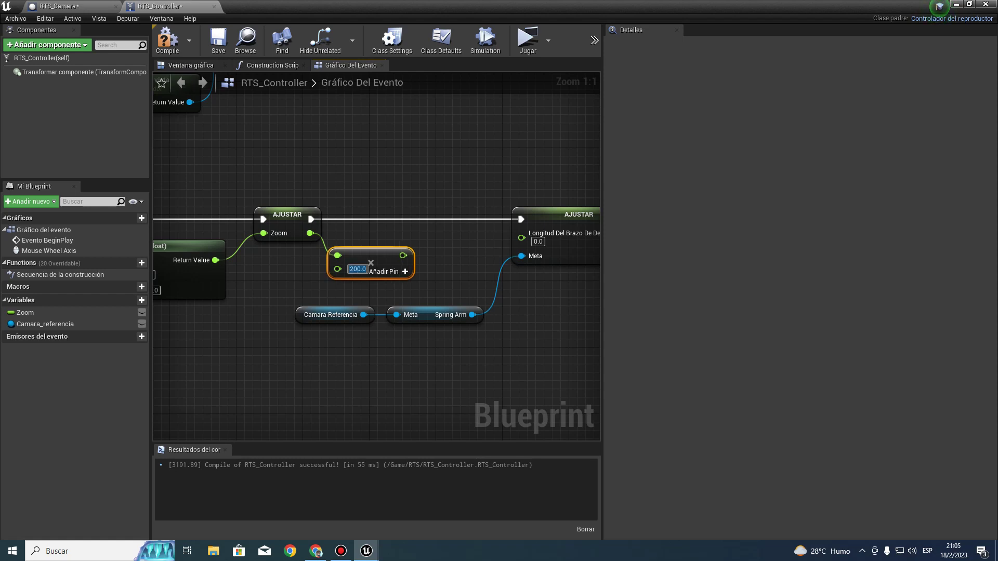
- Rearrange the camera reference, spring arm and arm-length setter nodes around the multiply node
{"action": "right_click_drag", "start_coordinate": [364, 270], "coordinate": [276, 215]}
{"action": "left_click_drag", "start_coordinate": [208, 300], "coordinate": [408, 273]}
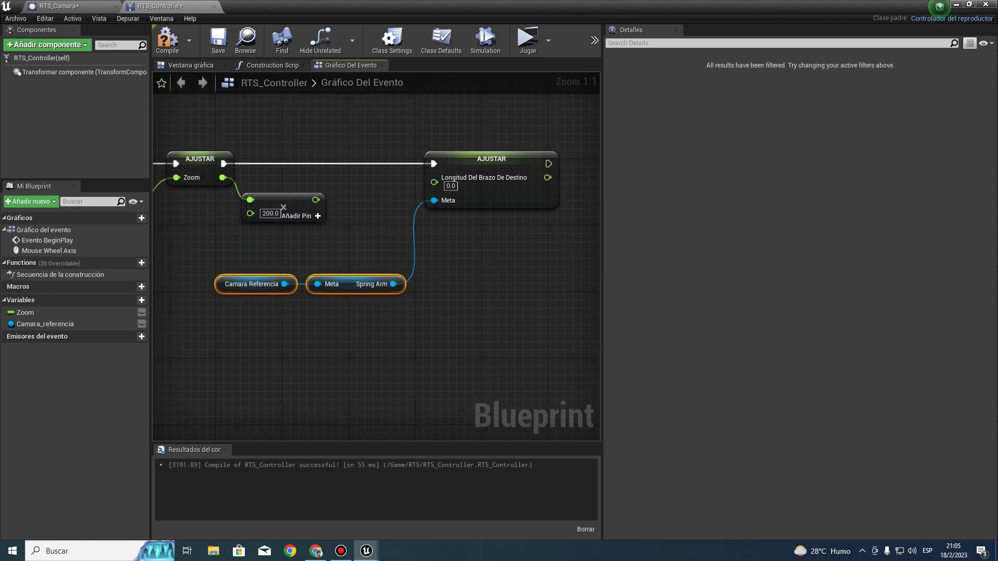
{"action": "mouse_move", "coordinate": [470, 168]}
{"action": "right_mouse_down"}
{"action": "mouse_move", "coordinate": [569, 200]}
{"action": "mouse_move", "coordinate": [471, 205]}
{"action": "right_mouse_up"}
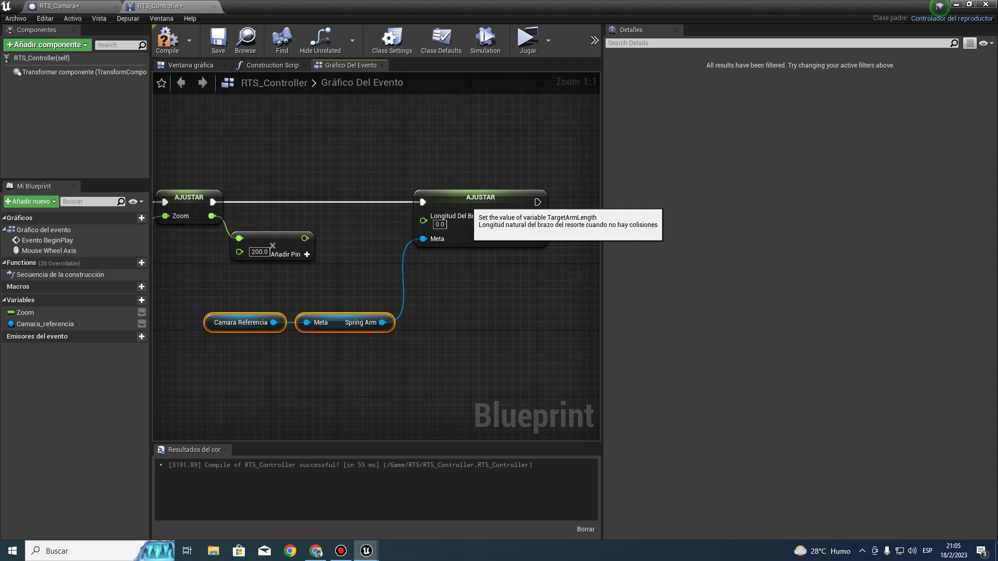
{"action": "left_click_drag", "start_coordinate": [471, 206], "coordinate": [512, 204]}
{"action": "right_click_drag", "start_coordinate": [395, 227], "coordinate": [443, 223]}
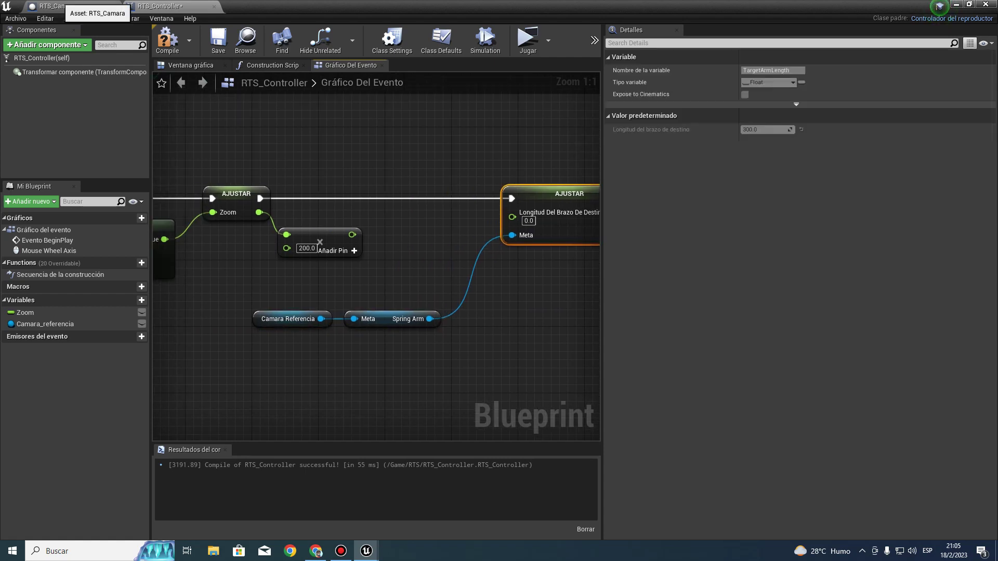
- Change RTS_Camara's SpringArm target arm length from 5000.0 to 3000.0 and save the blueprint
{"action": "left_click", "coordinate": [60, 6]}
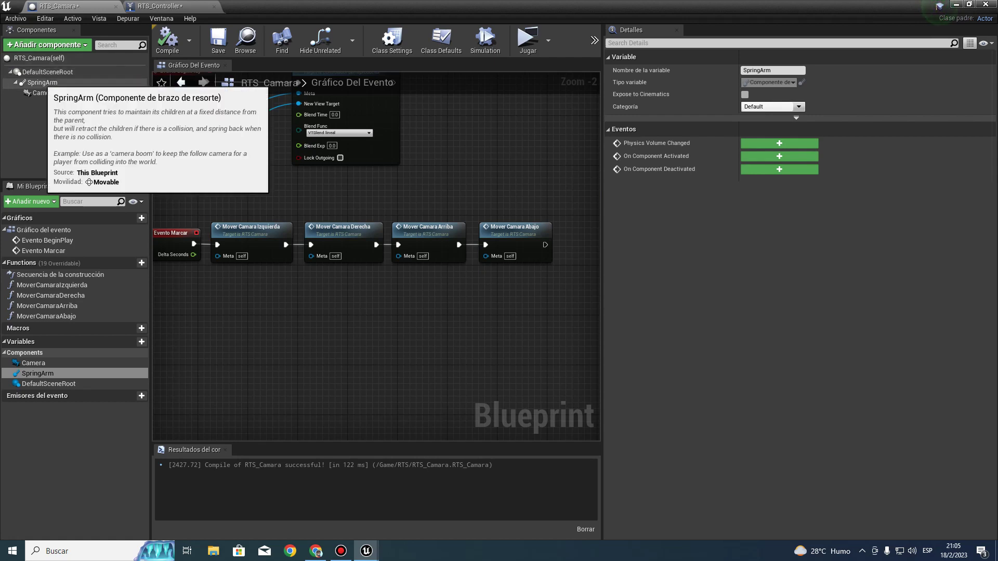
{"action": "left_click", "coordinate": [42, 83]}
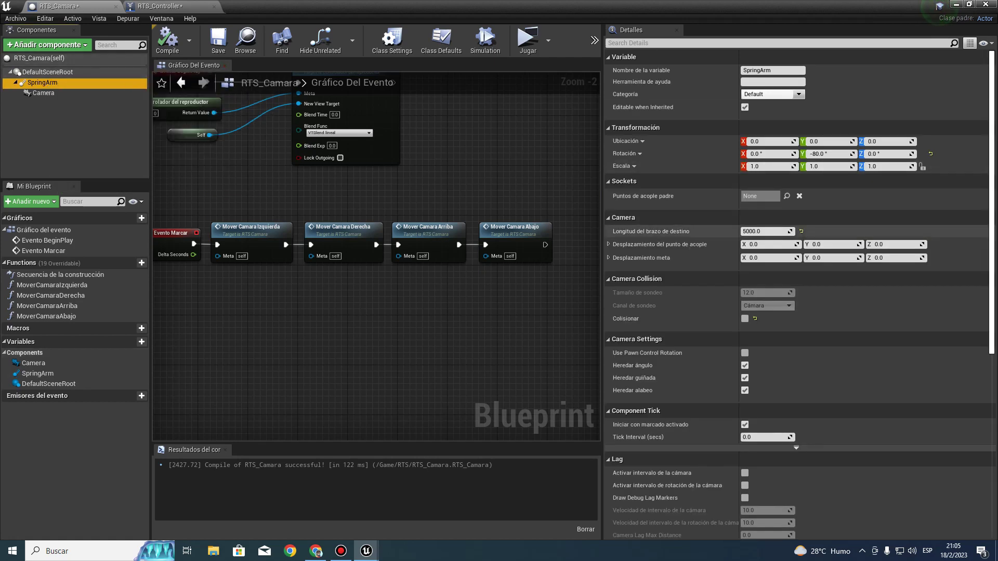
{"action": "left_click", "coordinate": [769, 232]}
{"action": "type", "text": "3000"}
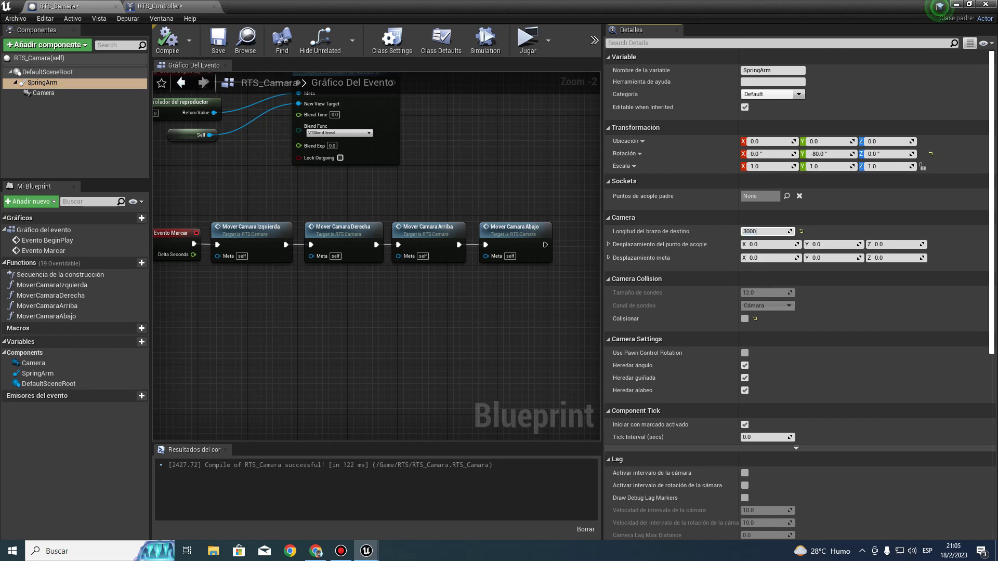
{"action": "key", "text": "Return"}
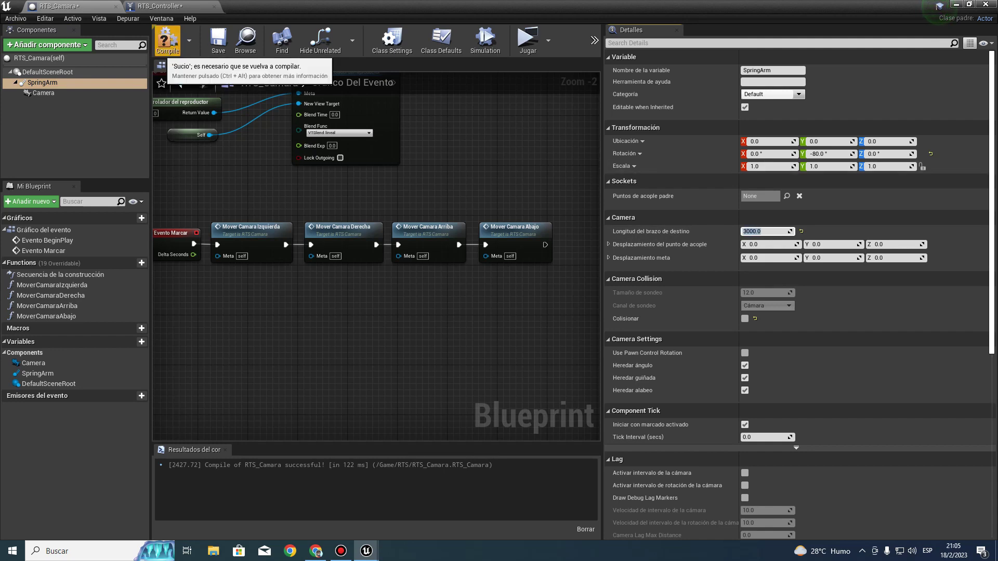
{"action": "left_click", "coordinate": [219, 42]}
{"action": "left_click", "coordinate": [159, 6]}
{"action": "right_click_drag", "start_coordinate": [420, 250], "coordinate": [384, 208]}
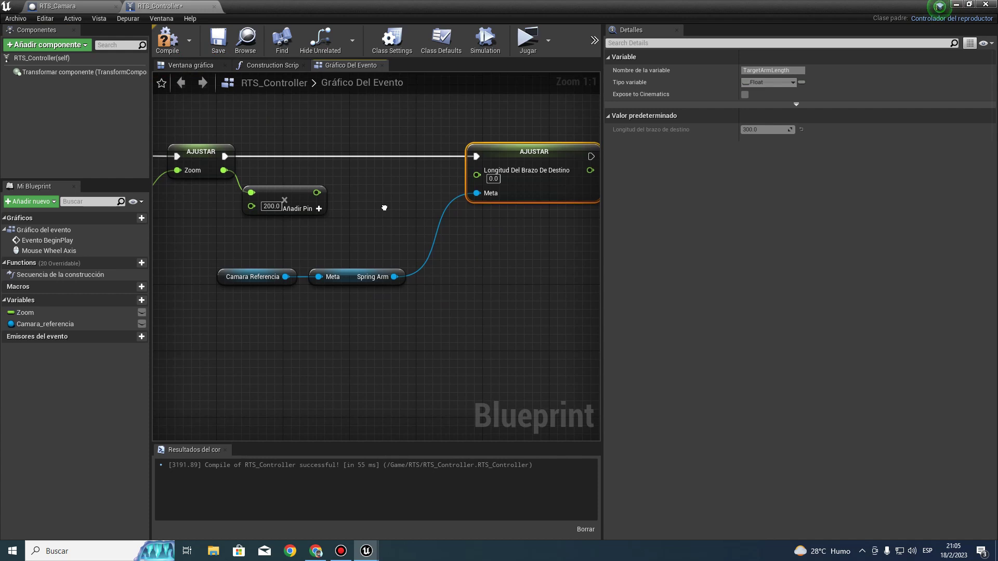
- Add 1000.0 to the Zoom×200.0 product and connect the sum to the target arm length
{"action": "mouse_move", "coordinate": [328, 196]}
{"action": "right_mouse_down"}
{"action": "mouse_move", "coordinate": [298, 214]}
{"action": "mouse_move", "coordinate": [387, 214]}
{"action": "right_mouse_up"}
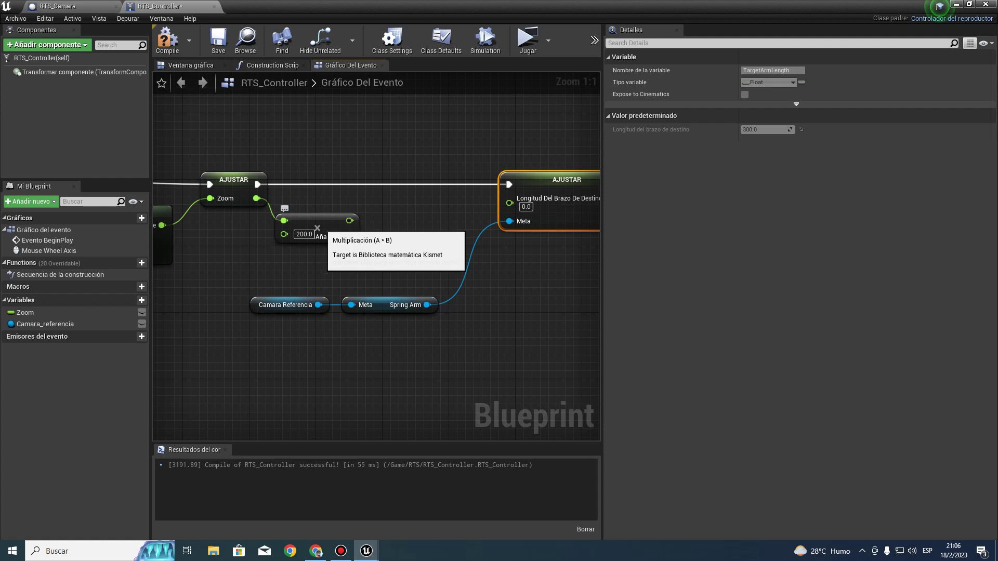
{"action": "left_click_drag", "start_coordinate": [349, 221], "coordinate": [390, 261]}
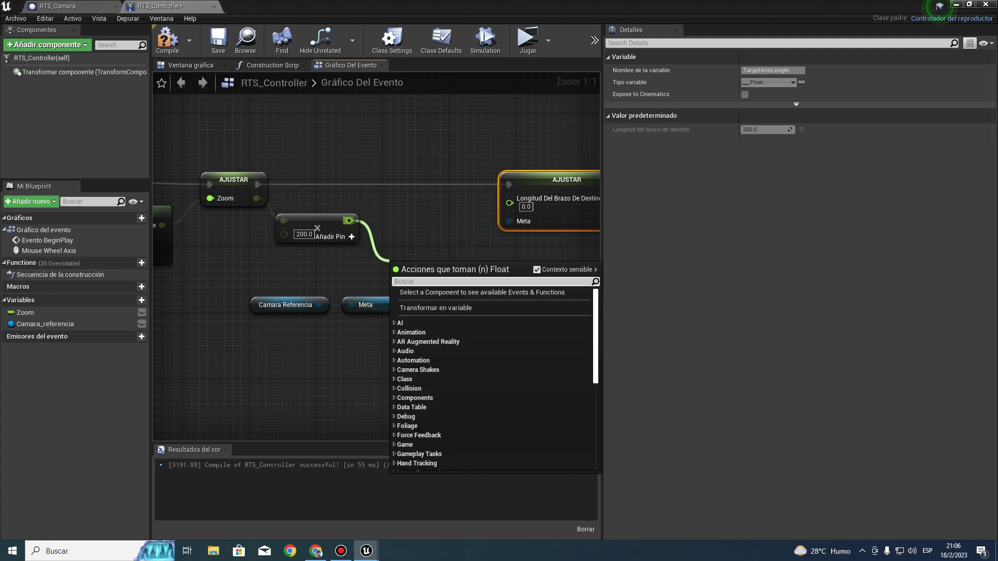
{"action": "type", "text": "+"}
{"action": "key", "text": "Return"}
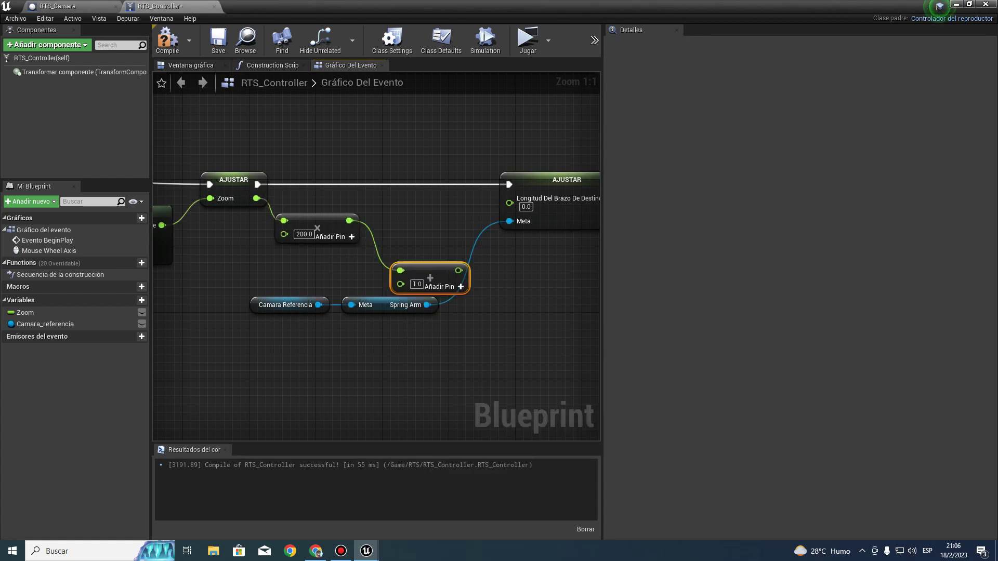
{"action": "left_click", "coordinate": [417, 284]}
{"action": "type", "text": "000"}
{"action": "key", "text": "Return"}
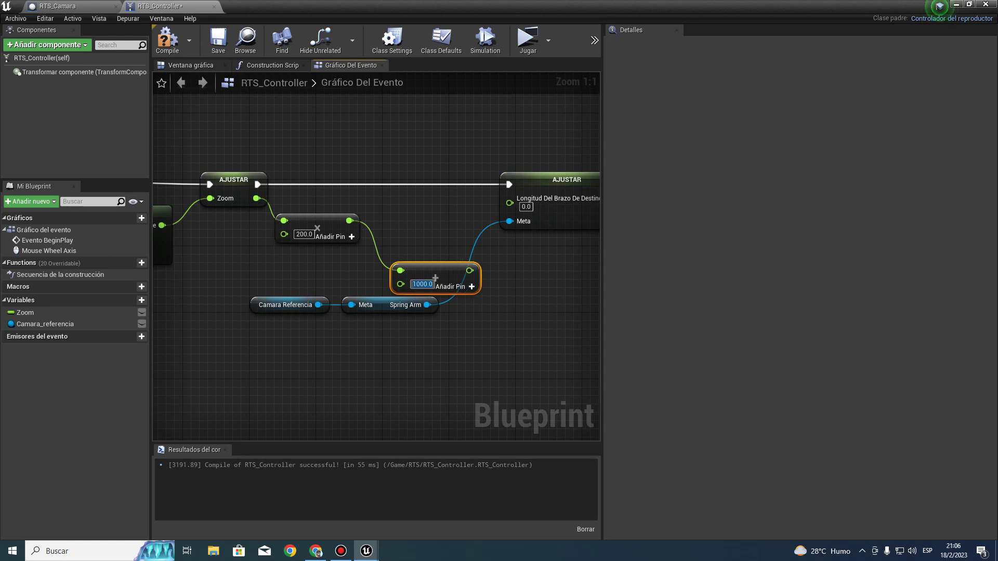
{"action": "left_click_drag", "start_coordinate": [469, 270], "coordinate": [509, 198]}
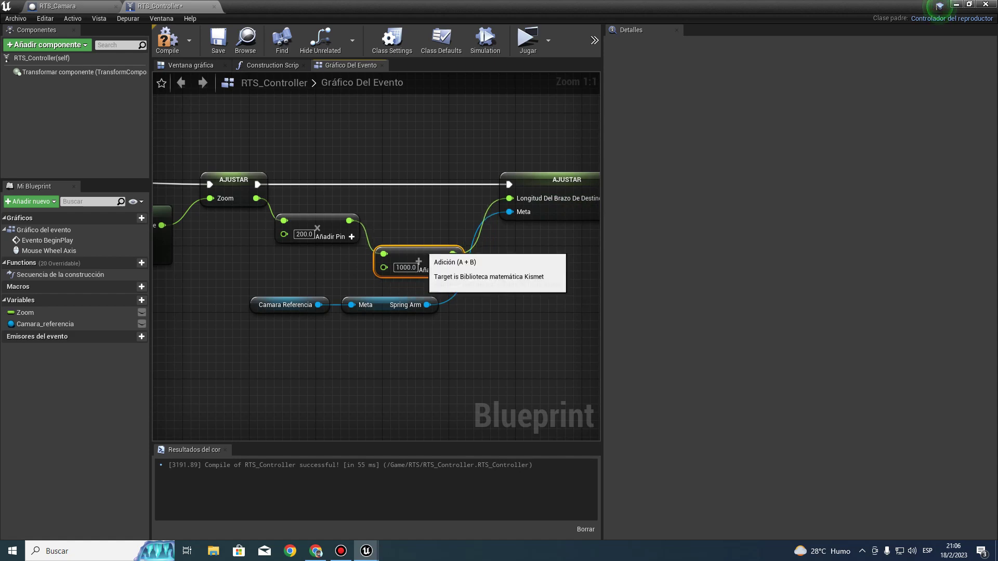
- Align the 200.0 multiply and 1000.0 add nodes level with the Zoom setter
{"action": "mouse_move", "coordinate": [451, 254]}
{"action": "right_mouse_down"}
{"action": "mouse_move", "coordinate": [314, 251]}
{"action": "mouse_move", "coordinate": [428, 238]}
{"action": "right_mouse_up"}
{"action": "left_click_drag", "start_coordinate": [256, 284], "coordinate": [424, 337]}
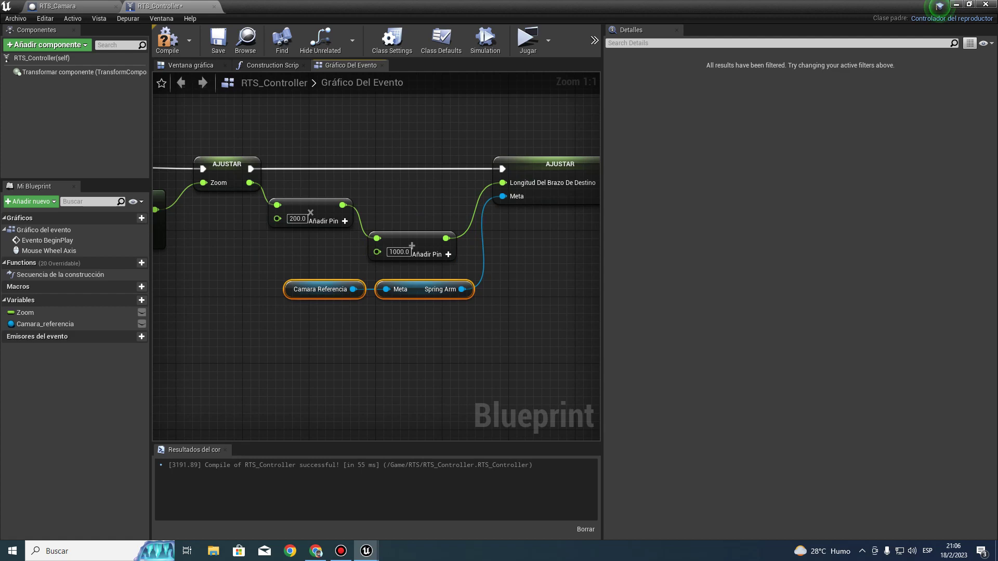
{"action": "left_click", "coordinate": [304, 254]}
{"action": "left_click_drag", "start_coordinate": [305, 254], "coordinate": [390, 223]}
{"action": "key", "text": "q"}
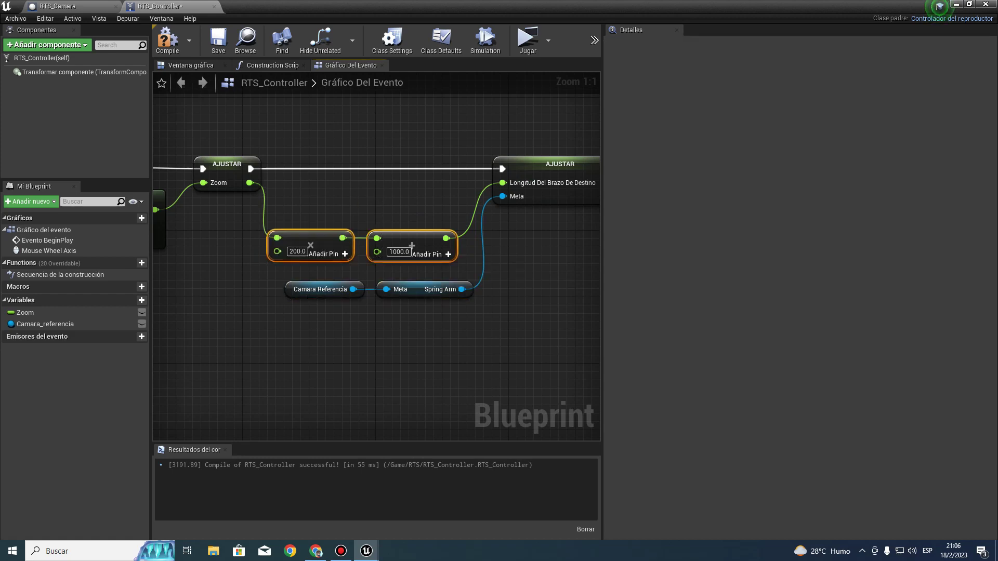
{"action": "left_click_drag", "start_coordinate": [327, 247], "coordinate": [328, 198]}
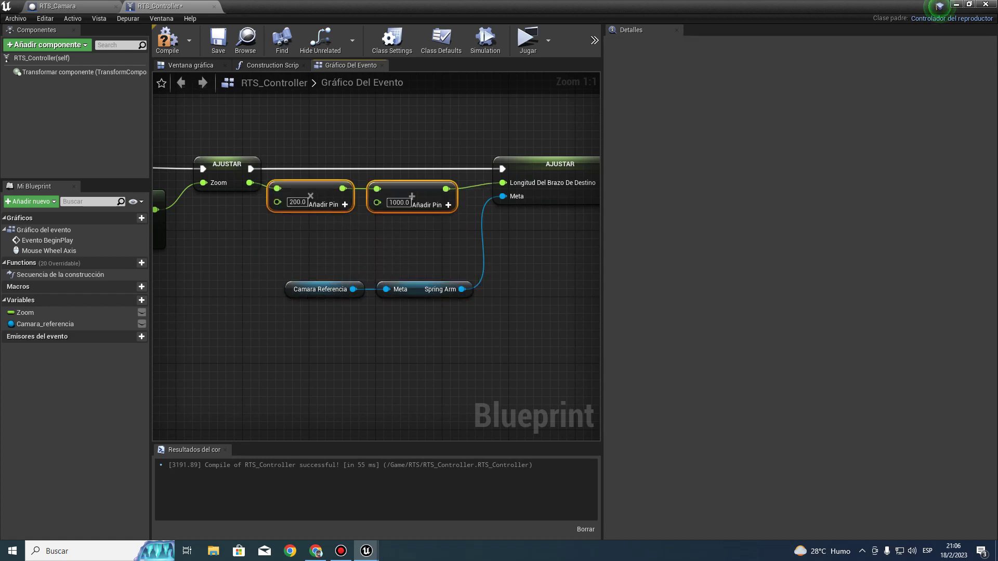
{"action": "left_click_drag", "start_coordinate": [276, 275], "coordinate": [415, 299]}
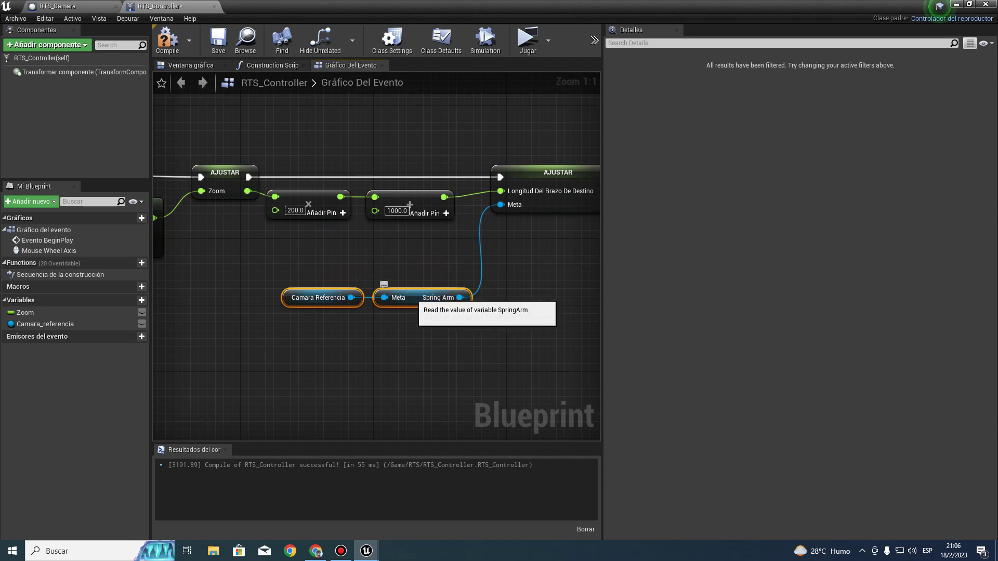
- Compile and save RTS_Controller, play the game, and scroll the wheel to test zooming in and out
{"action": "left_click", "coordinate": [167, 41]}
{"action": "left_click", "coordinate": [219, 41]}
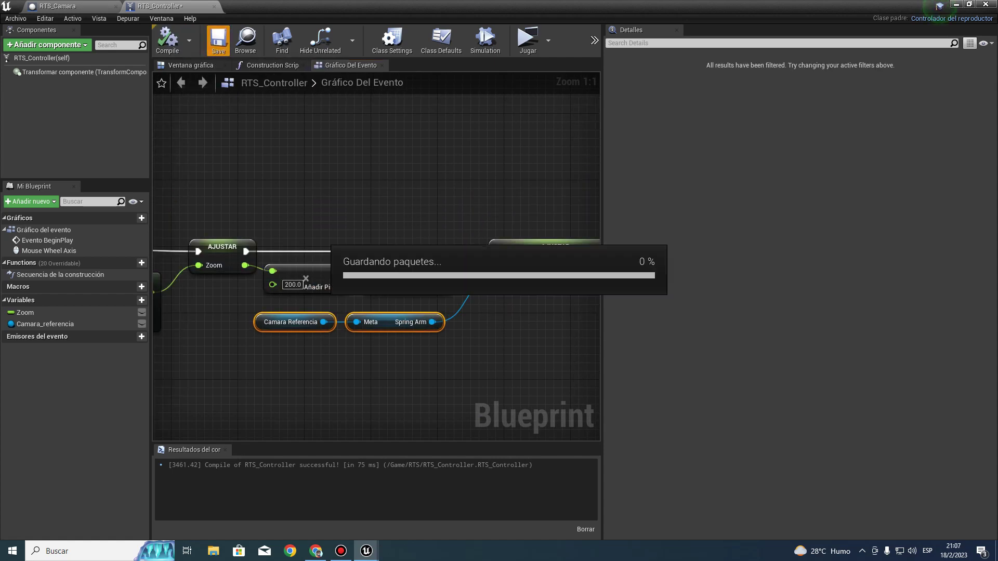
{"action": "left_click", "coordinate": [528, 39]}
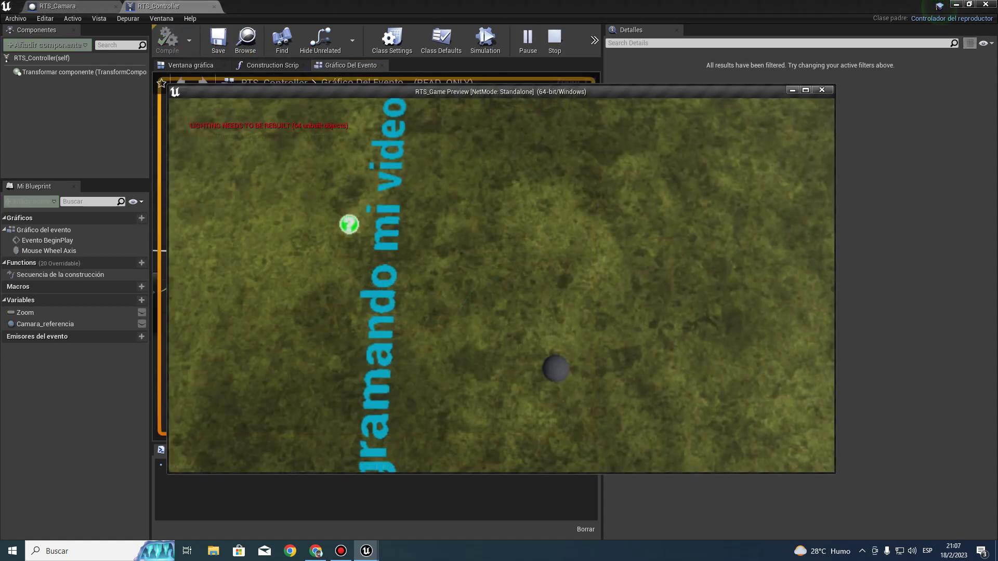
{"action": "scroll", "coordinate": [349, 224], "scroll_direction": "up", "scroll_amount": 3}
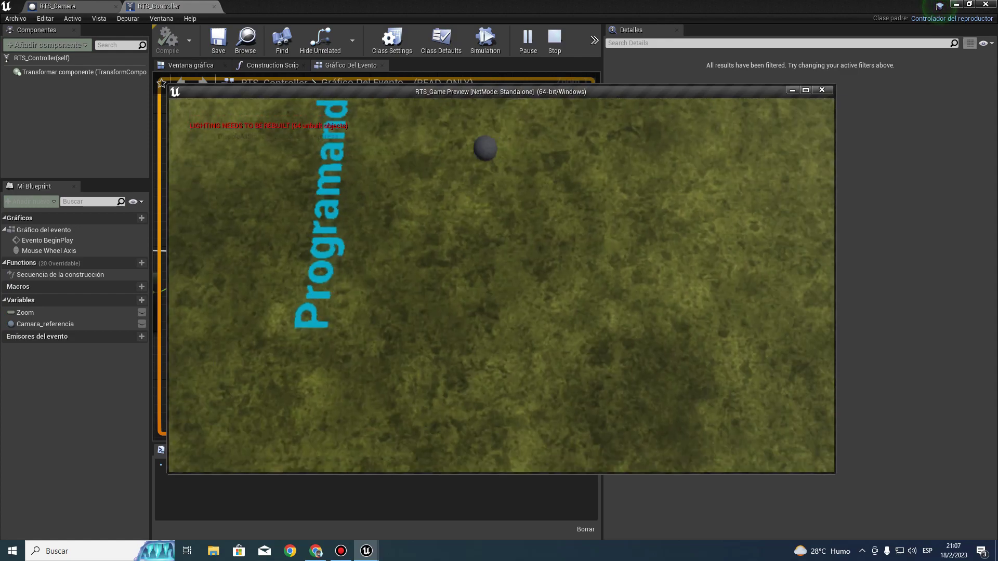
{"action": "scroll", "coordinate": [295, 122], "scroll_direction": "down", "scroll_amount": 3}
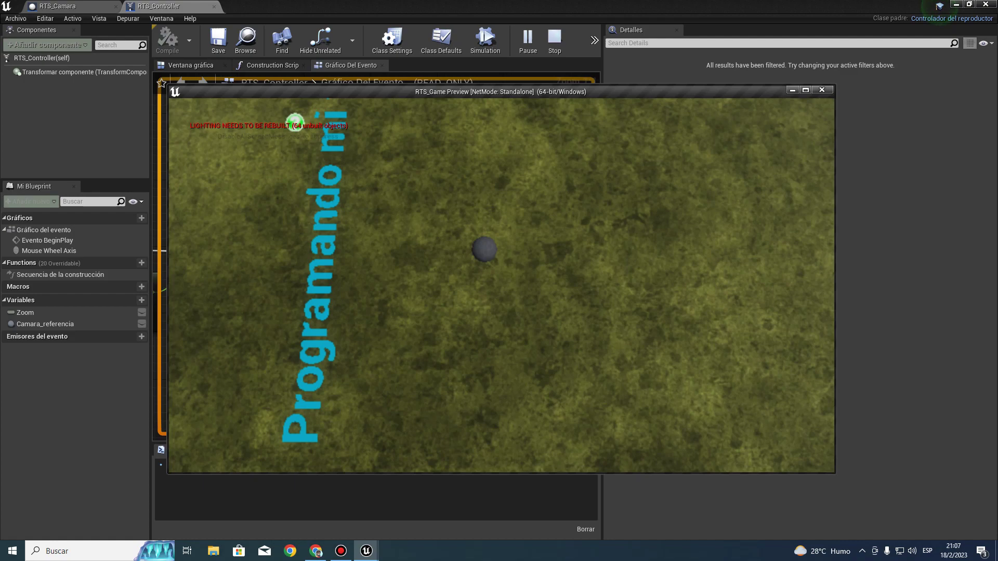
{"action": "scroll", "coordinate": [295, 122], "scroll_direction": "down", "scroll_amount": 3}
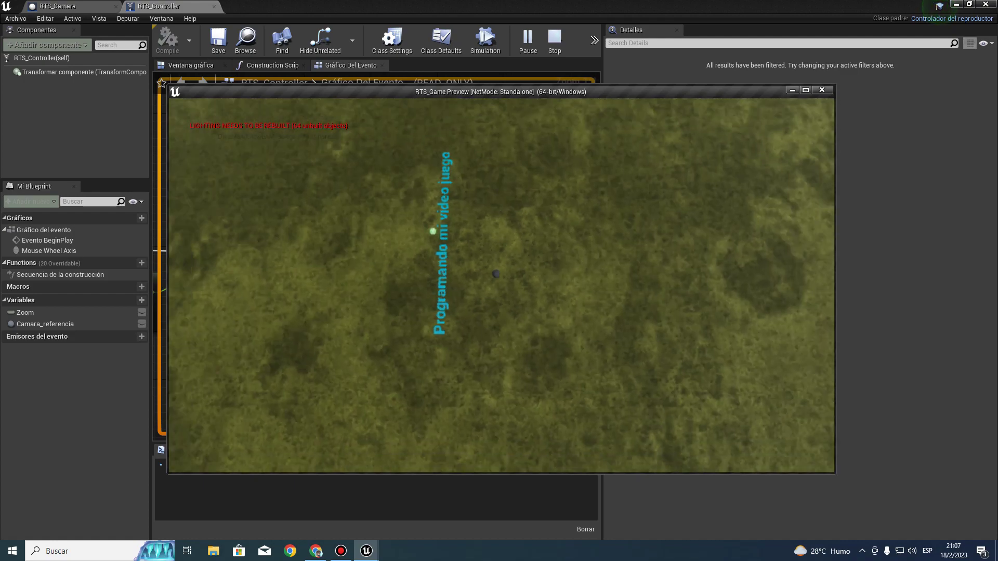
{"action": "scroll", "coordinate": [295, 122], "scroll_direction": "up", "scroll_amount": 3}
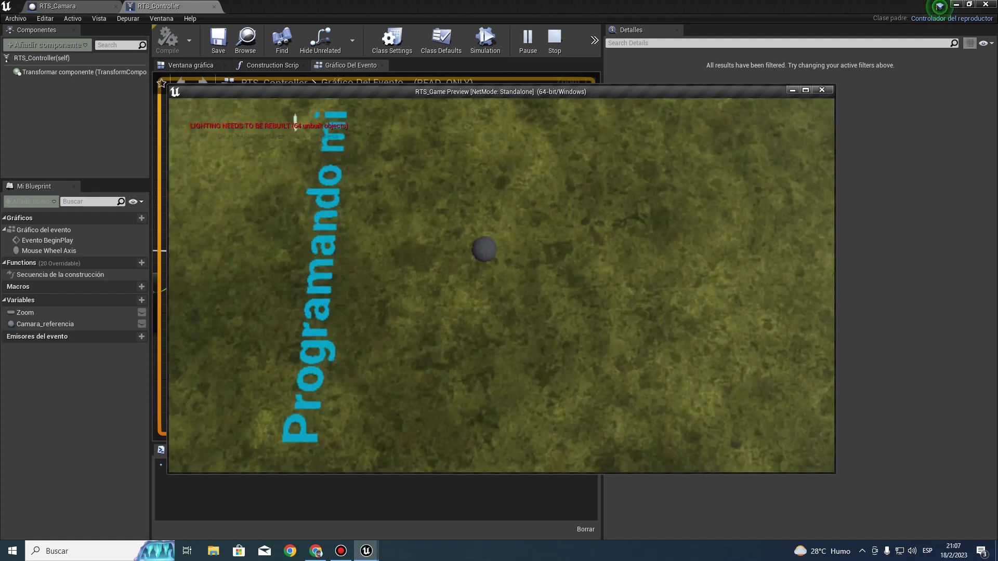
{"action": "scroll", "coordinate": [408, 212], "scroll_direction": "down", "scroll_amount": 3}
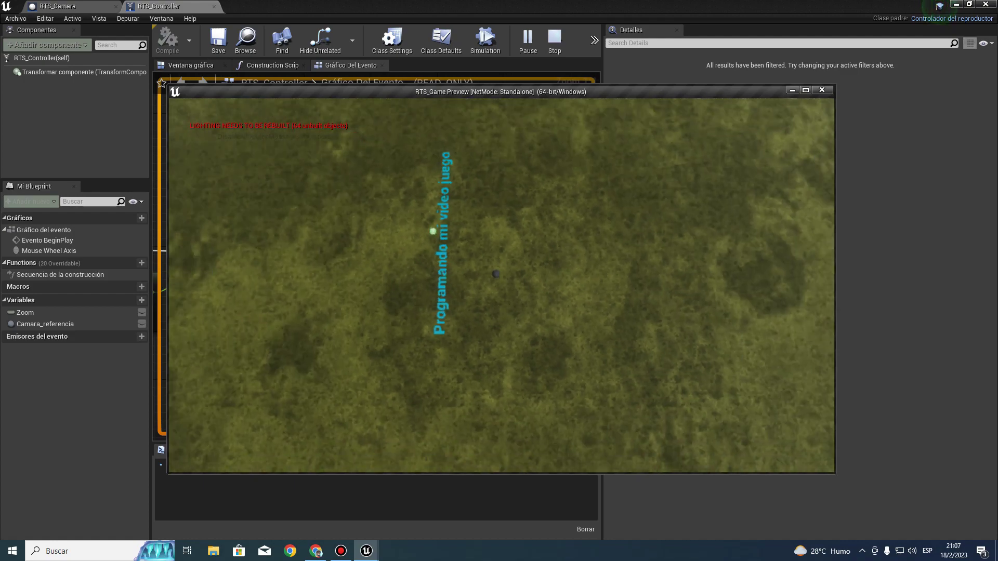
{"action": "scroll", "coordinate": [433, 231], "scroll_direction": "up", "scroll_amount": 3}
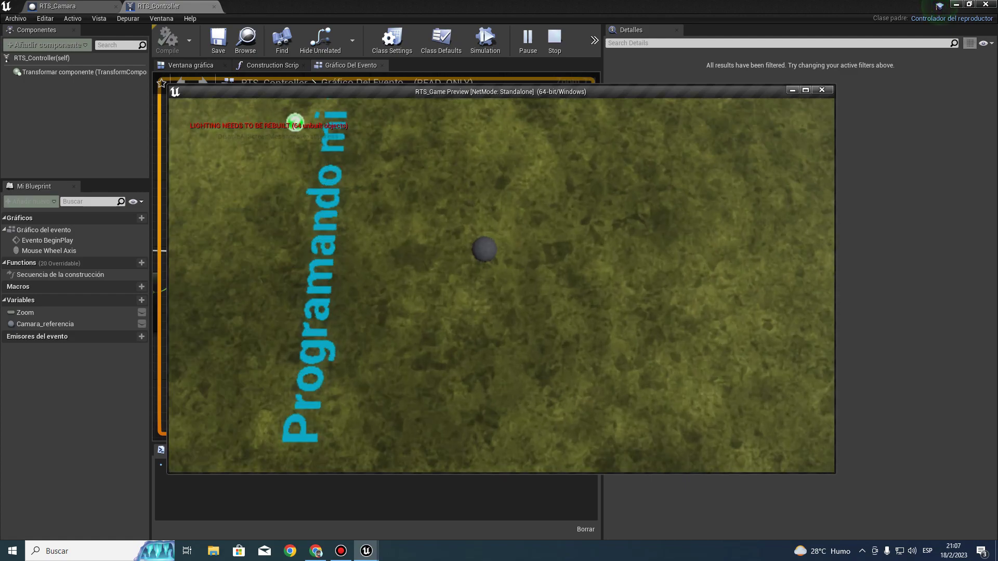
{"action": "scroll", "coordinate": [397, 205], "scroll_direction": "down", "scroll_amount": 2}
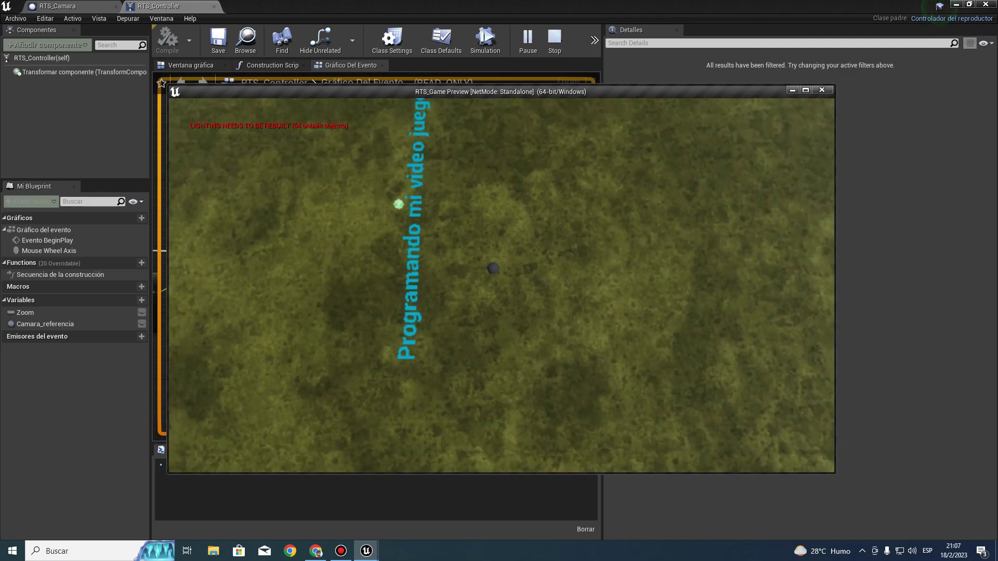
{"action": "scroll", "coordinate": [433, 231], "scroll_direction": "down", "scroll_amount": 1}
{"action": "scroll", "coordinate": [399, 204], "scroll_direction": "up", "scroll_amount": 3}
{"action": "scroll", "coordinate": [399, 205], "scroll_direction": "down", "scroll_amount": 1}
{"action": "scroll", "coordinate": [398, 205], "scroll_direction": "up", "scroll_amount": 1}
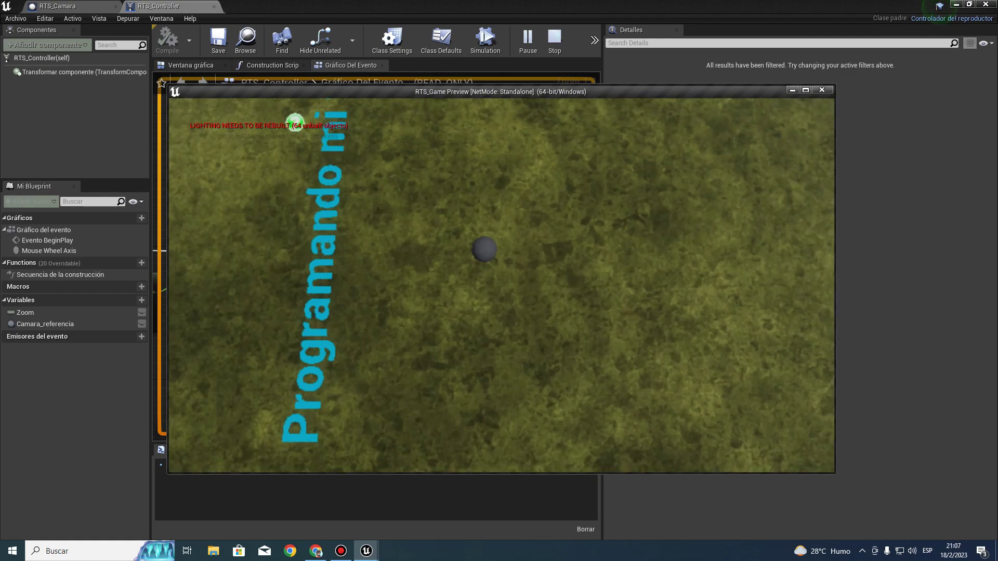
{"action": "scroll", "coordinate": [502, 286], "scroll_direction": "down", "scroll_amount": 2}
{"action": "scroll", "coordinate": [502, 286], "scroll_direction": "down", "scroll_amount": 1}
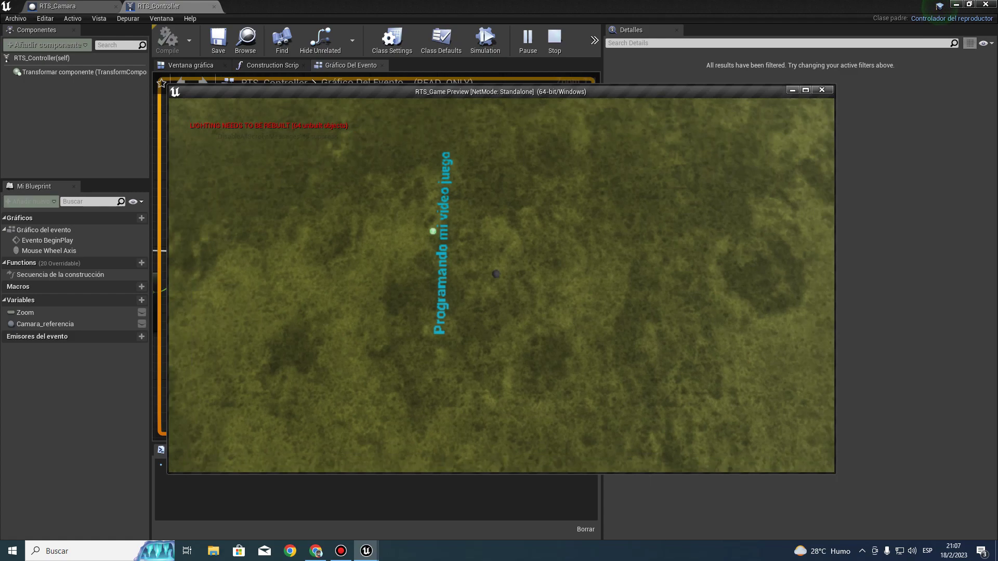
{"action": "scroll", "coordinate": [502, 285], "scroll_direction": "up", "scroll_amount": 1}
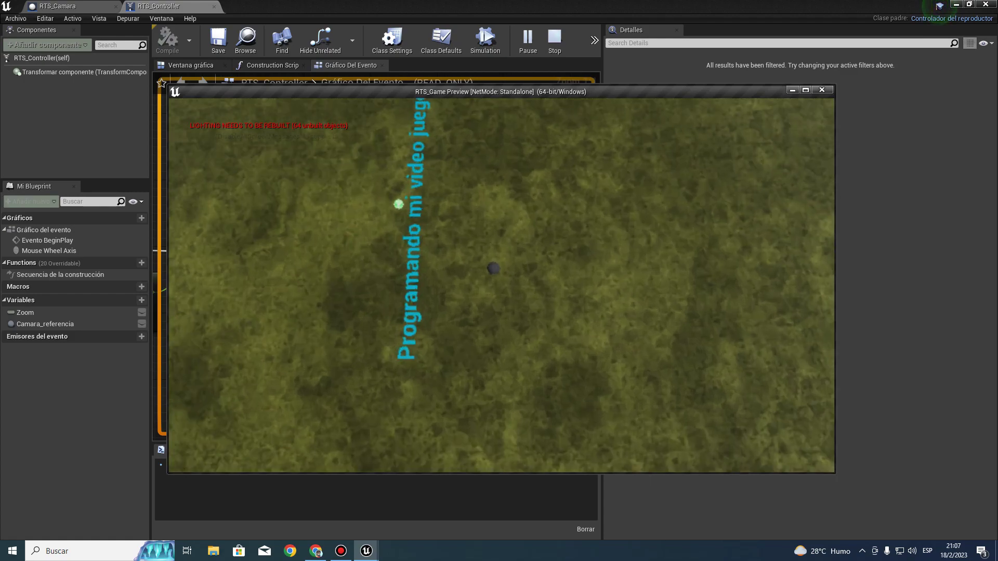
{"action": "scroll", "coordinate": [502, 285], "scroll_direction": "down", "scroll_amount": 1}
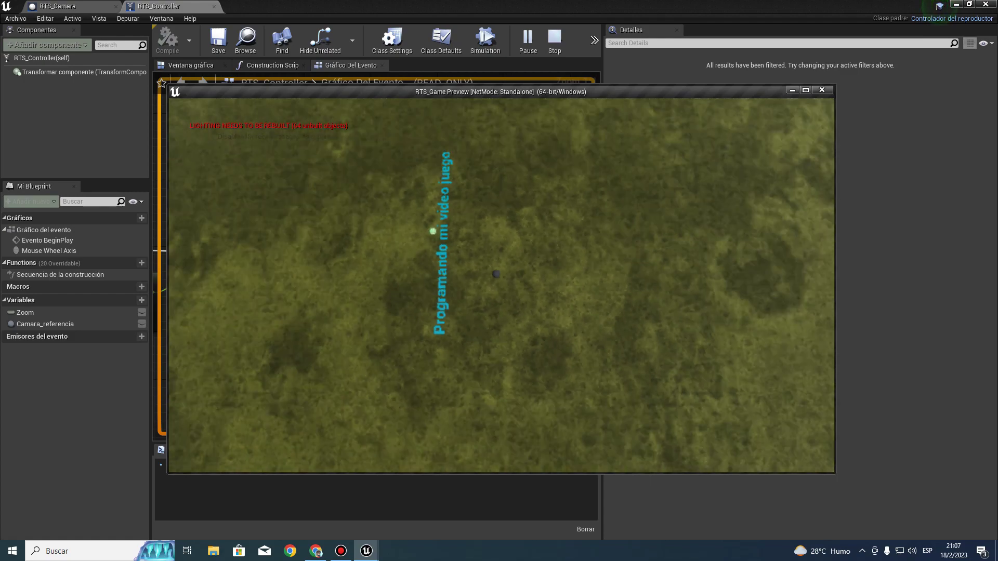
{"action": "scroll", "coordinate": [502, 286], "scroll_direction": "up", "scroll_amount": 1}
{"action": "scroll", "coordinate": [501, 286], "scroll_direction": "up", "scroll_amount": 1}
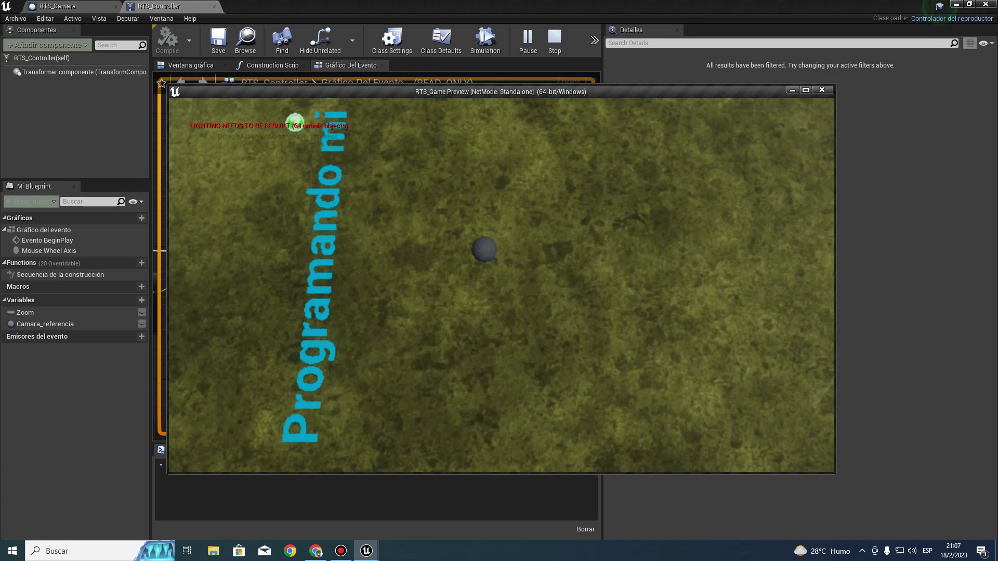
{"action": "scroll", "coordinate": [502, 286], "scroll_direction": "down", "scroll_amount": 2}
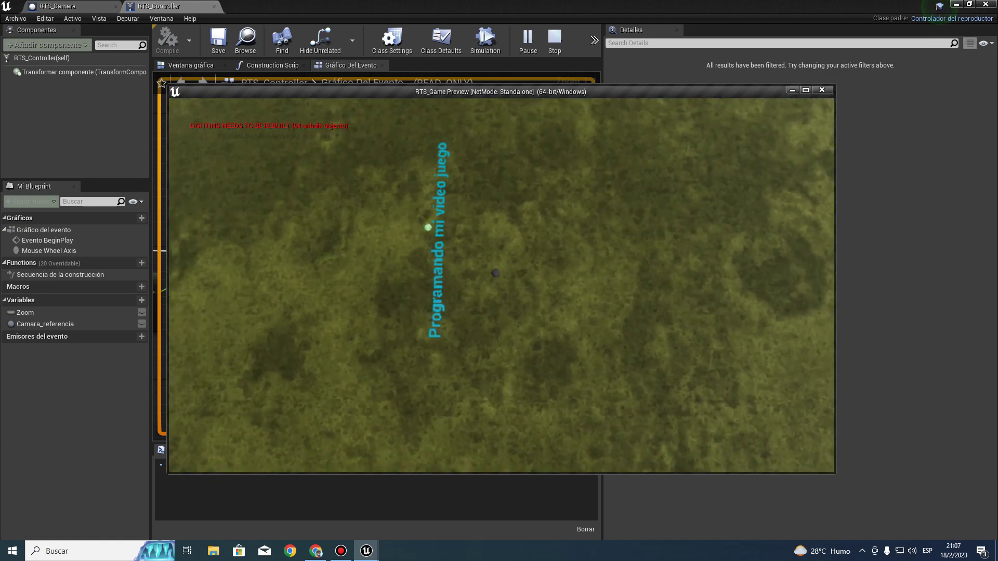
{"action": "scroll", "coordinate": [502, 285], "scroll_direction": "up", "scroll_amount": 1}
{"action": "scroll", "coordinate": [502, 285], "scroll_direction": "up", "scroll_amount": 1}
{"action": "scroll", "coordinate": [501, 286], "scroll_direction": "up", "scroll_amount": 1}
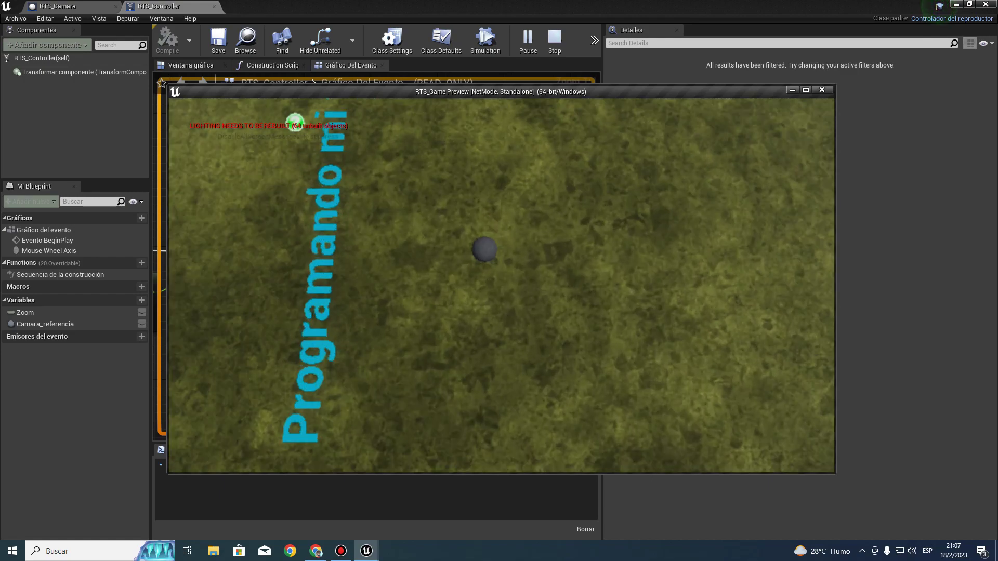
{"action": "scroll", "coordinate": [502, 285], "scroll_direction": "down", "scroll_amount": 1}
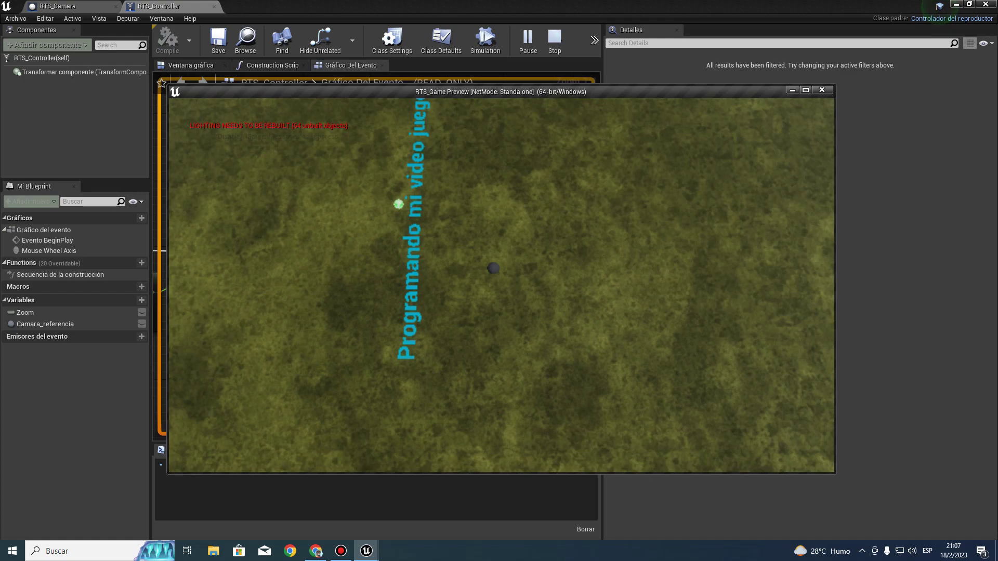
{"action": "scroll", "coordinate": [501, 285], "scroll_direction": "up", "scroll_amount": 3}
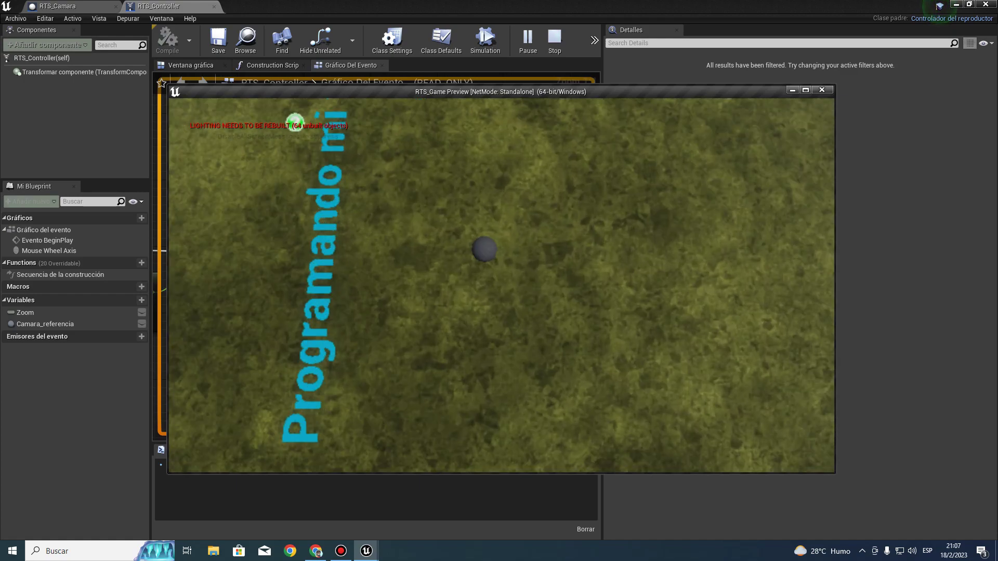
{"action": "key", "text": "Escape"}
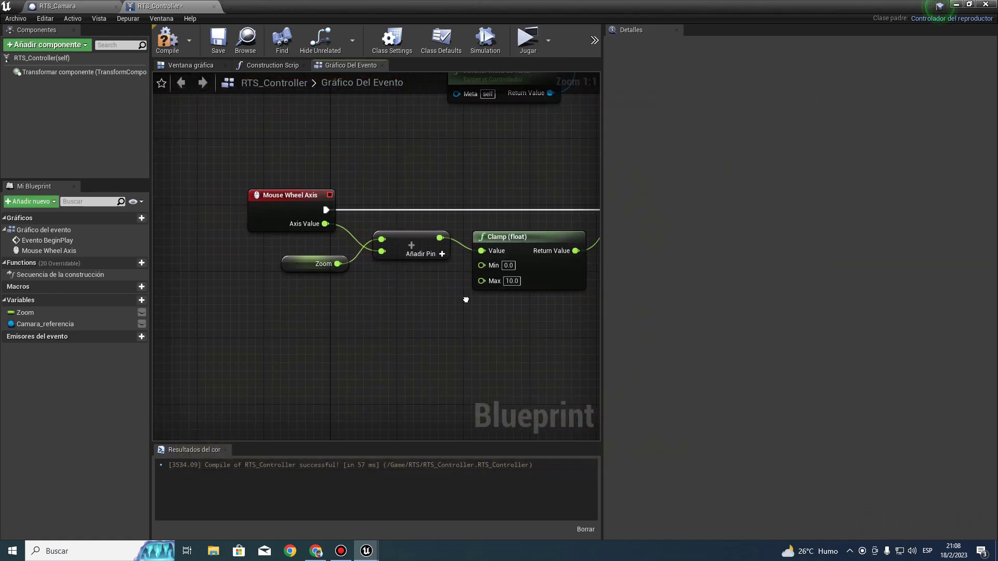
- Add a float subtraction node taking Zoom as A and Axis Value as B
{"action": "left_click_drag", "start_coordinate": [424, 291], "coordinate": [424, 282]}
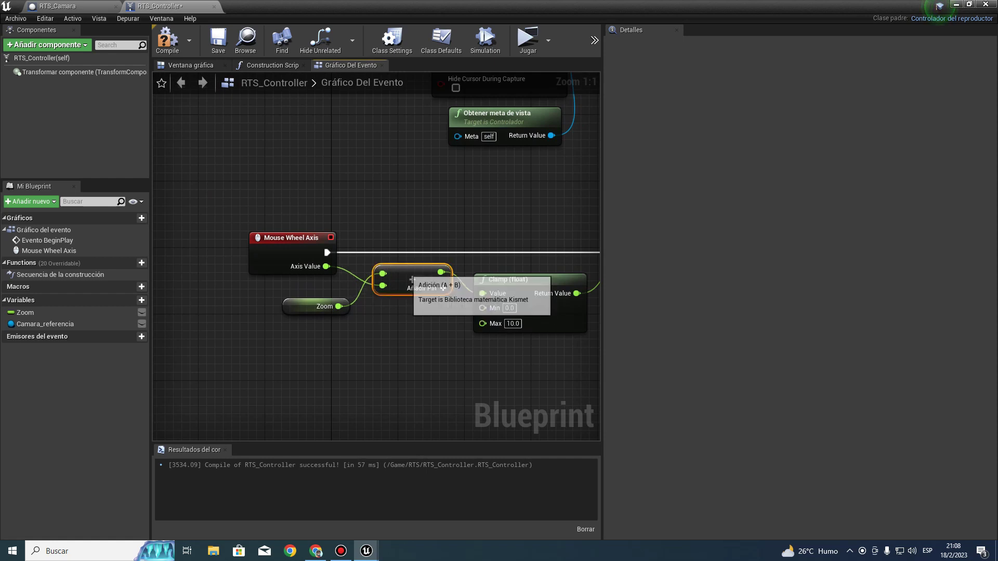
{"action": "left_click_drag", "start_coordinate": [326, 267], "coordinate": [385, 338]}
{"action": "type", "text": "-"}
{"action": "key", "text": "Return"}
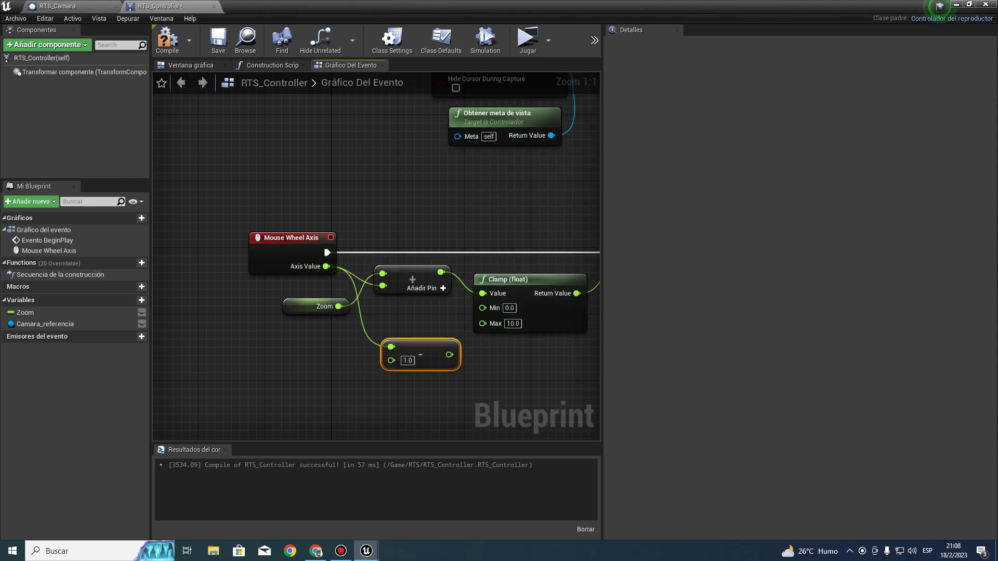
{"action": "left_click_drag", "start_coordinate": [391, 347], "coordinate": [391, 362], "text": "ctrl"}
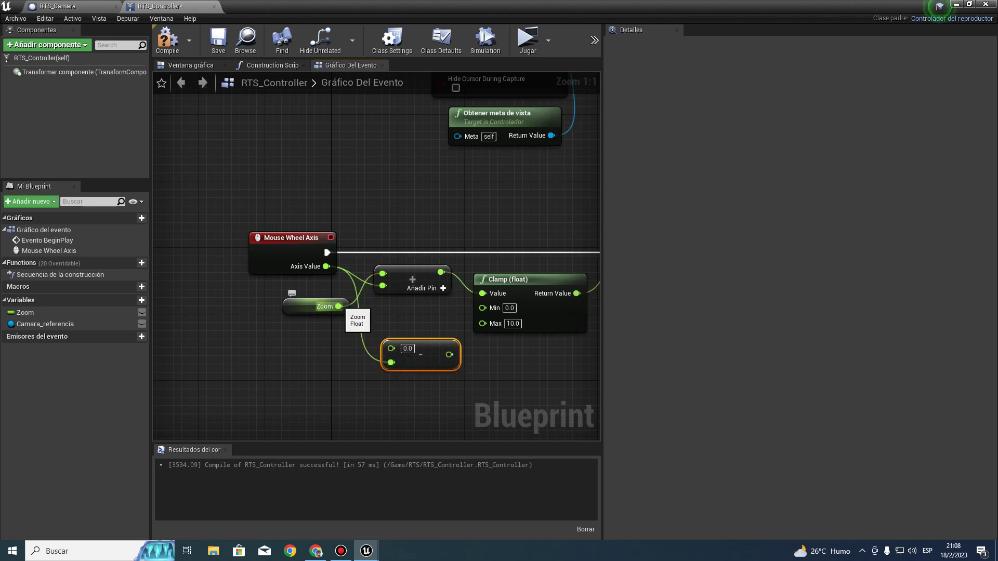
{"action": "mouse_move", "coordinate": [325, 306]}
{"action": "left_mouse_down"}
{"action": "mouse_move", "coordinate": [308, 323]}
{"action": "mouse_move", "coordinate": [343, 314]}
{"action": "mouse_move", "coordinate": [391, 346]}
{"action": "left_mouse_up"}
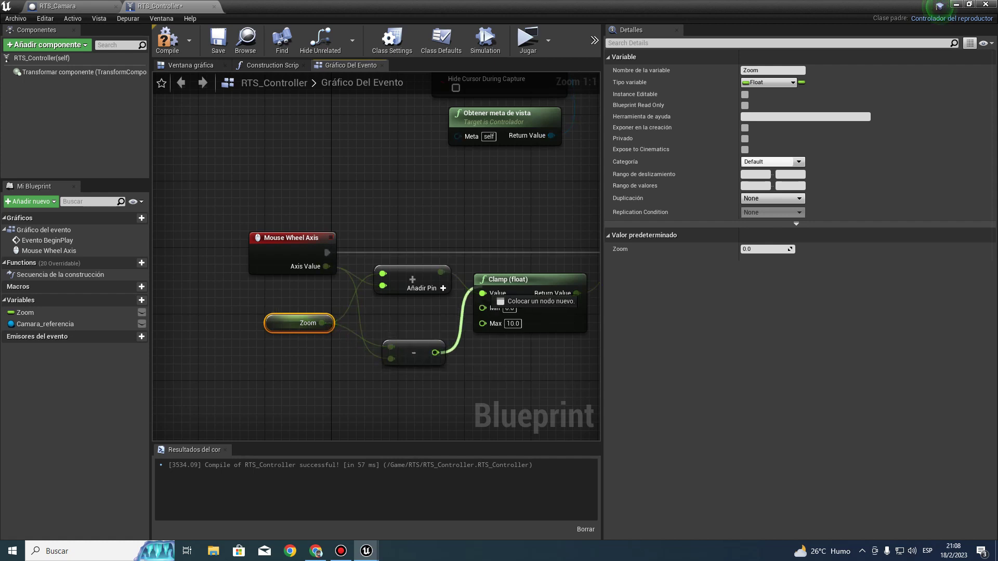
- Feed the subtraction result into Clamp's Value and delete the old addition node
{"action": "left_click_drag", "start_coordinate": [435, 353], "coordinate": [482, 293]}
{"action": "left_click", "coordinate": [414, 281]}
{"action": "key", "text": "Delete"}
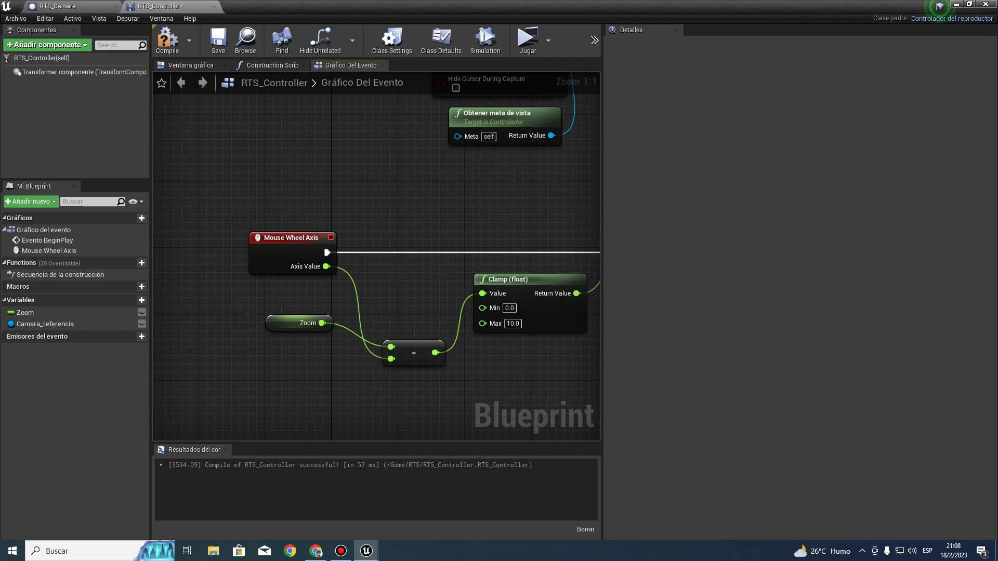
{"action": "left_click_drag", "start_coordinate": [413, 353], "coordinate": [413, 302]}
{"action": "right_click_drag", "start_coordinate": [415, 304], "coordinate": [152, 251]}
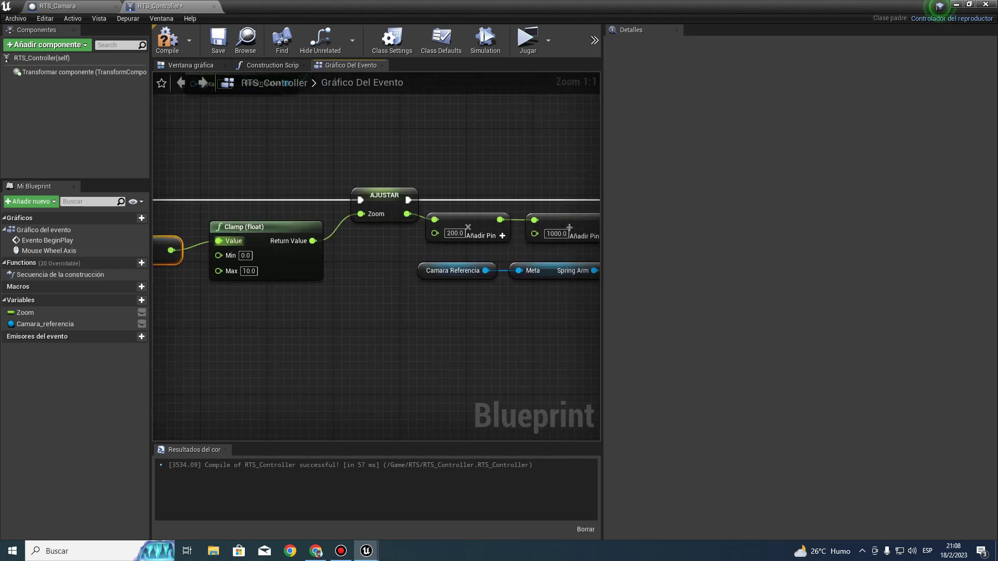
- Play the game and scroll the wheel to test the subtract-based zoom, then stop
{"action": "left_click", "coordinate": [528, 38]}
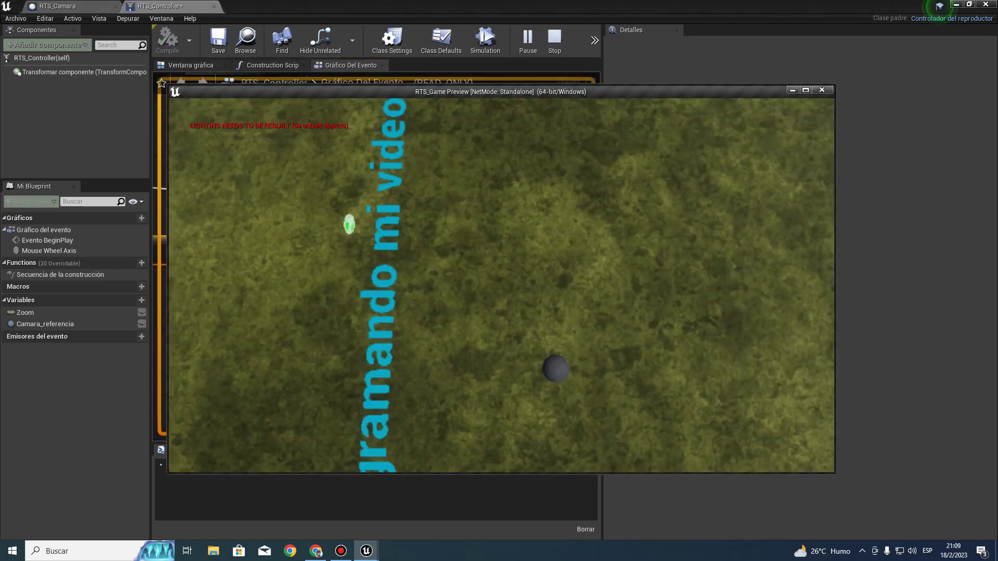
{"action": "scroll", "coordinate": [501, 286], "scroll_direction": "down", "scroll_amount": 3}
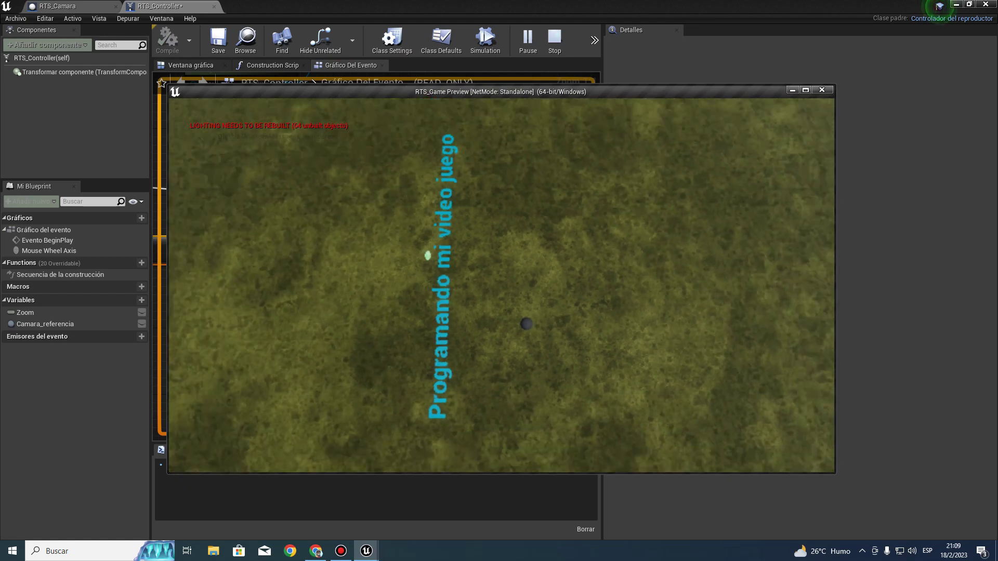
{"action": "scroll", "coordinate": [502, 286], "scroll_direction": "down", "scroll_amount": 2}
{"action": "scroll", "coordinate": [501, 286], "scroll_direction": "down", "scroll_amount": 1}
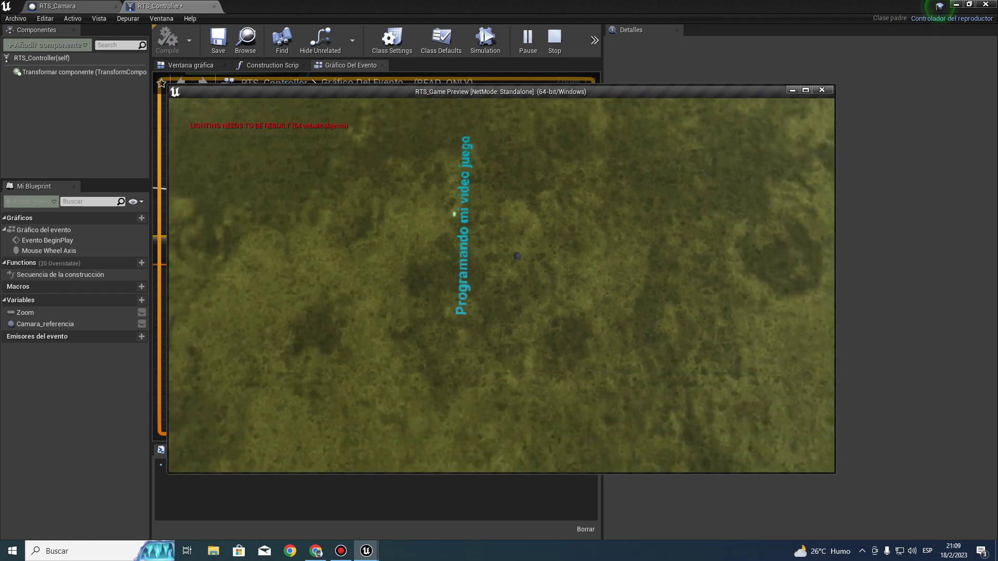
{"action": "scroll", "coordinate": [502, 286], "scroll_direction": "up", "scroll_amount": 3}
{"action": "scroll", "coordinate": [502, 286], "scroll_direction": "up", "scroll_amount": 2}
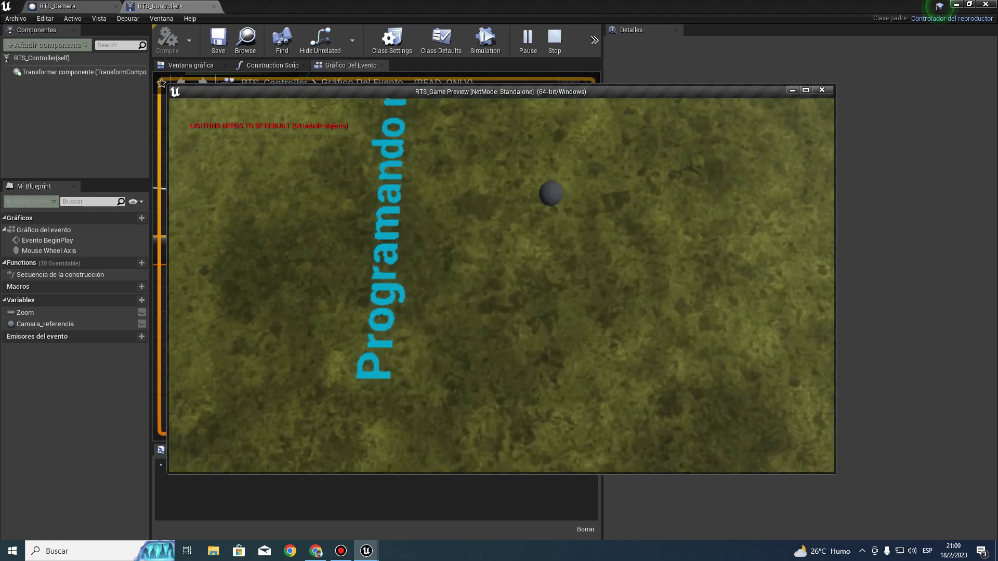
{"action": "scroll", "coordinate": [502, 286], "scroll_direction": "down", "scroll_amount": 3}
{"action": "scroll", "coordinate": [501, 286], "scroll_direction": "down", "scroll_amount": 2}
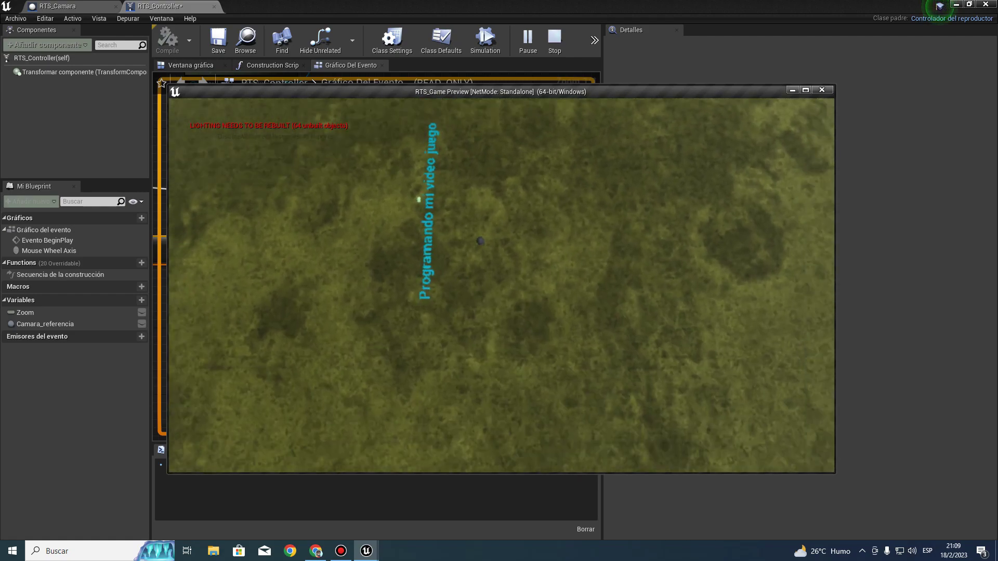
{"action": "key", "text": "Escape"}
- Run two more quick zoom play tests, stopping each with Esc
{"action": "right_click_drag", "start_coordinate": [400, 222], "coordinate": [290, 237]}
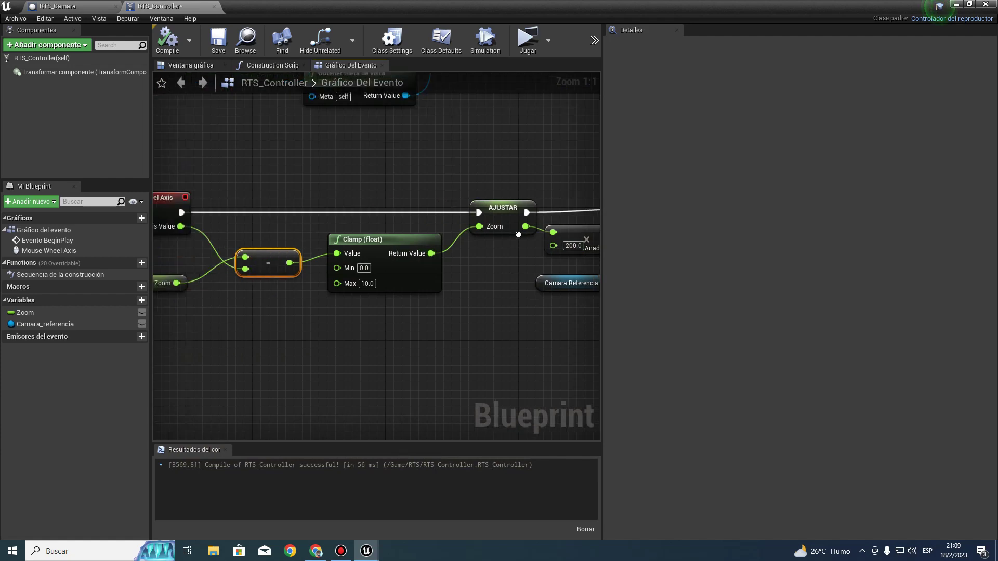
{"action": "mouse_move", "coordinate": [156, 198]}
{"action": "right_mouse_down"}
{"action": "mouse_move", "coordinate": [470, 190]}
{"action": "mouse_move", "coordinate": [410, 202]}
{"action": "right_mouse_up"}
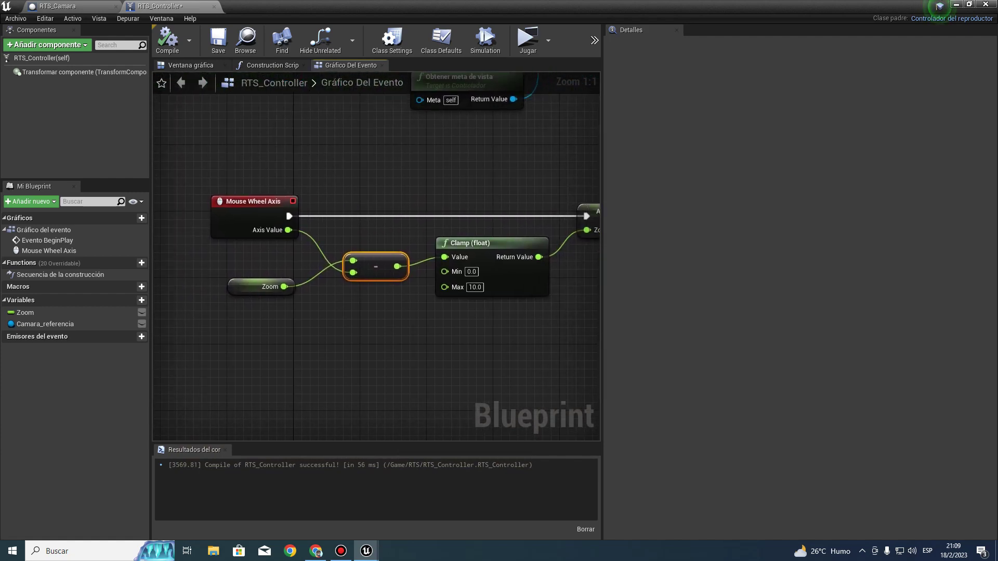
{"action": "left_click", "coordinate": [528, 39]}
{"action": "scroll", "coordinate": [501, 285], "scroll_direction": "up", "scroll_amount": 3}
{"action": "scroll", "coordinate": [501, 286], "scroll_direction": "down", "scroll_amount": 3}
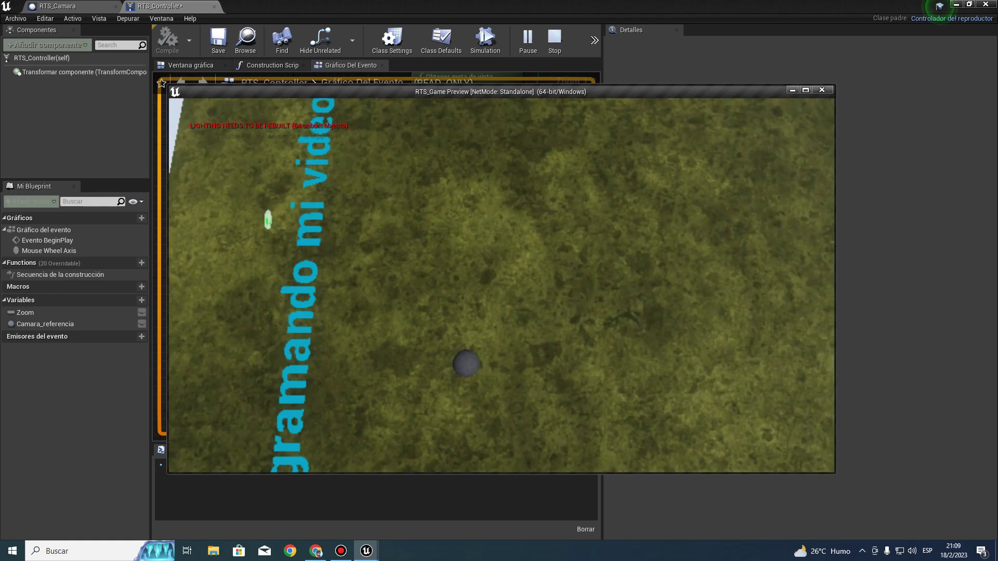
{"action": "key", "text": "Escape"}
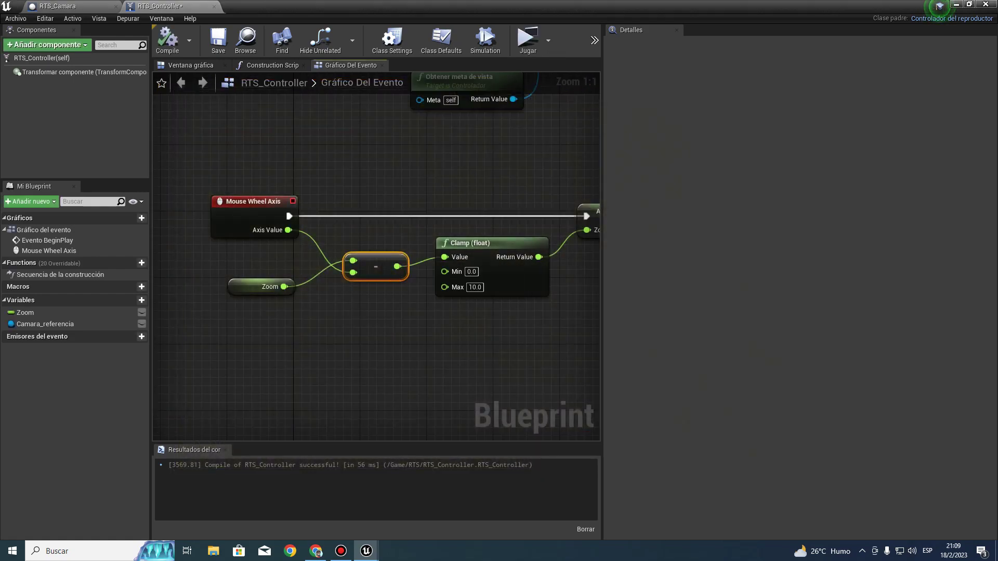
{"action": "left_click", "coordinate": [528, 39]}
{"action": "scroll", "coordinate": [502, 285], "scroll_direction": "down", "scroll_amount": 3}
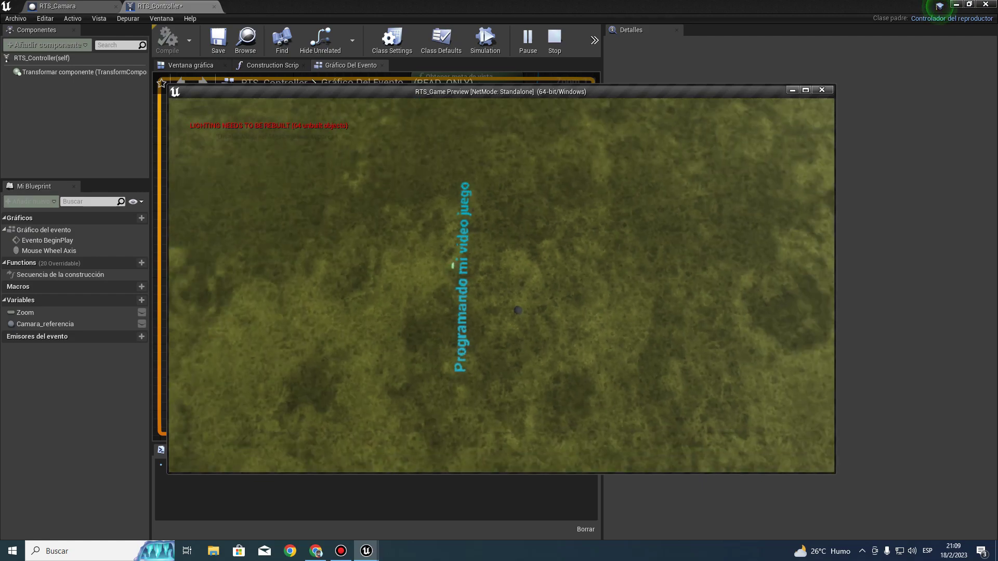
{"action": "key", "text": "Escape"}
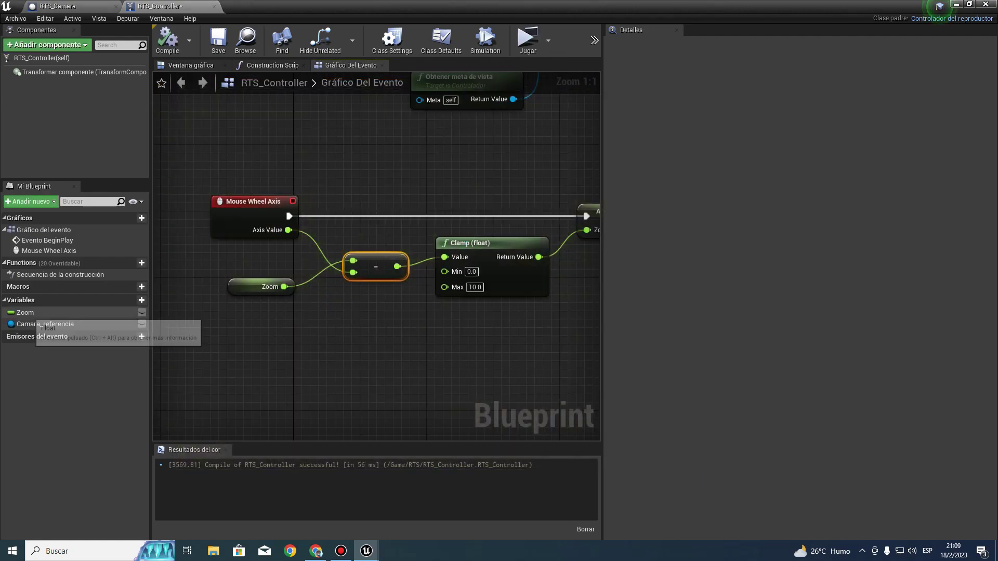
- Check the Zoom variable's default value and make room beside the Mouse Wheel Axis node
{"action": "left_click", "coordinate": [25, 312]}
{"action": "left_click", "coordinate": [764, 249]}
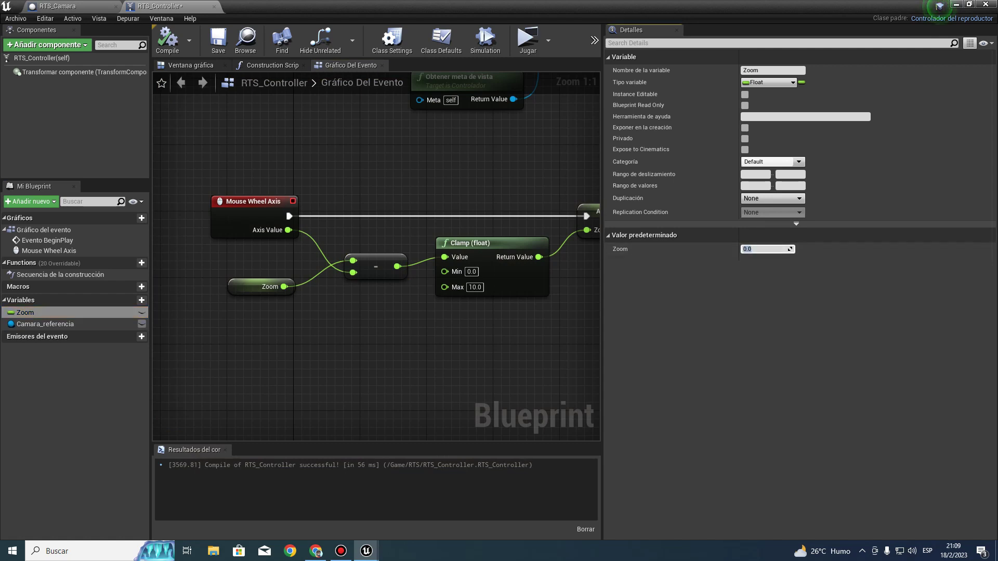
{"action": "type", "text": "5"}
{"action": "right_click_drag", "start_coordinate": [363, 346], "coordinate": [477, 349]}
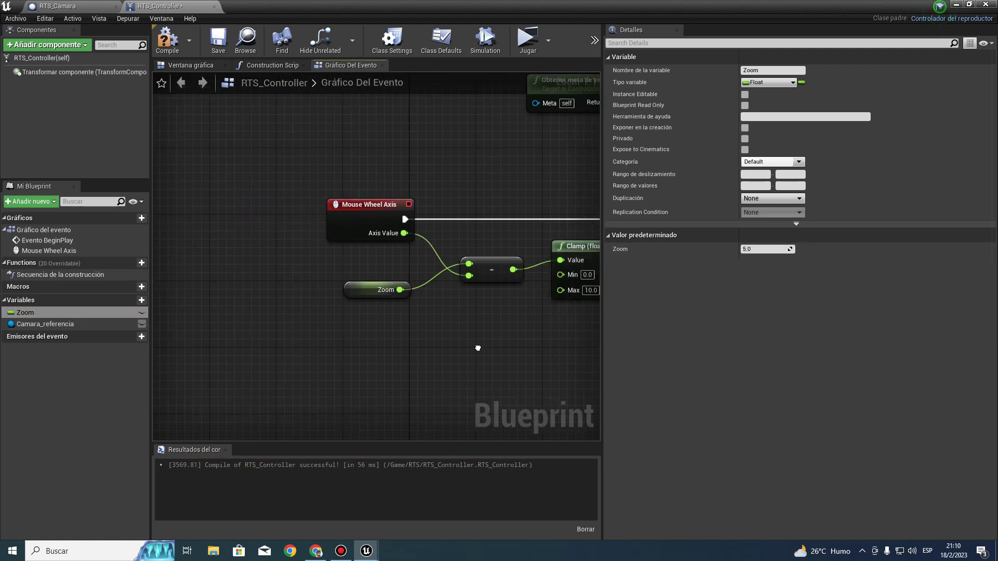
{"action": "mouse_move", "coordinate": [351, 229]}
{"action": "left_mouse_down"}
{"action": "mouse_move", "coordinate": [231, 227]}
{"action": "mouse_move", "coordinate": [333, 244]}
{"action": "left_mouse_up"}
- Multiply Axis Value by -1.0 before the subtraction node and compile RTS_Controller
{"action": "type", "text": "*"}
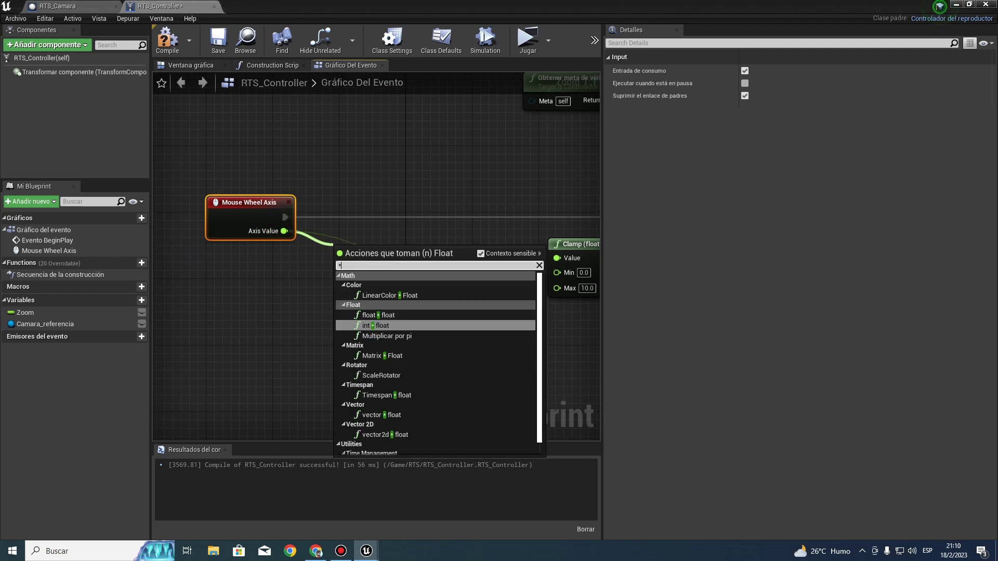
{"action": "key", "text": "Up"}
{"action": "key", "text": "Return"}
{"action": "mouse_move", "coordinate": [341, 267]}
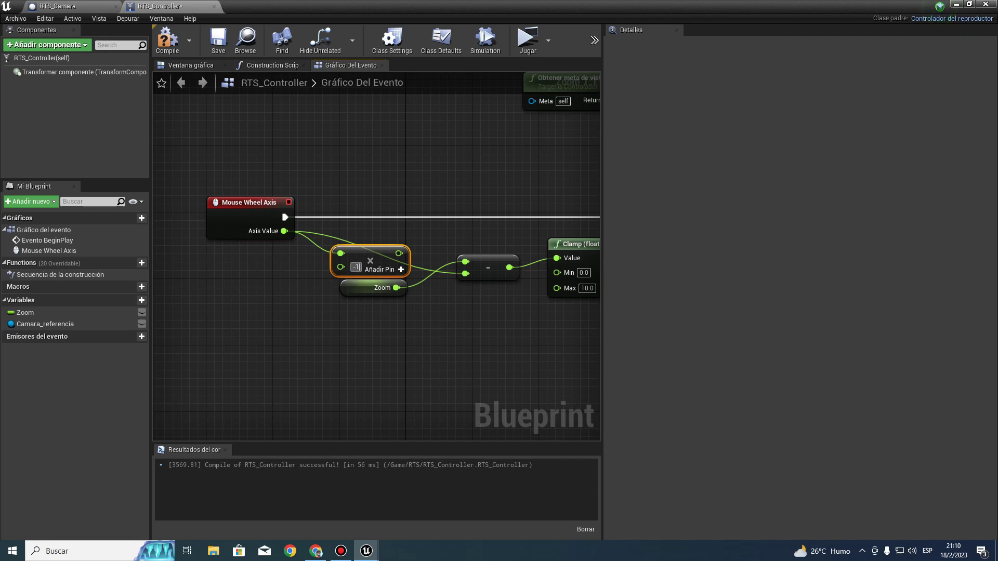
{"action": "mouse_move", "coordinate": [370, 258]}
{"action": "left_mouse_down"}
{"action": "mouse_move", "coordinate": [371, 234]}
{"action": "mouse_move", "coordinate": [466, 274]}
{"action": "left_mouse_up"}
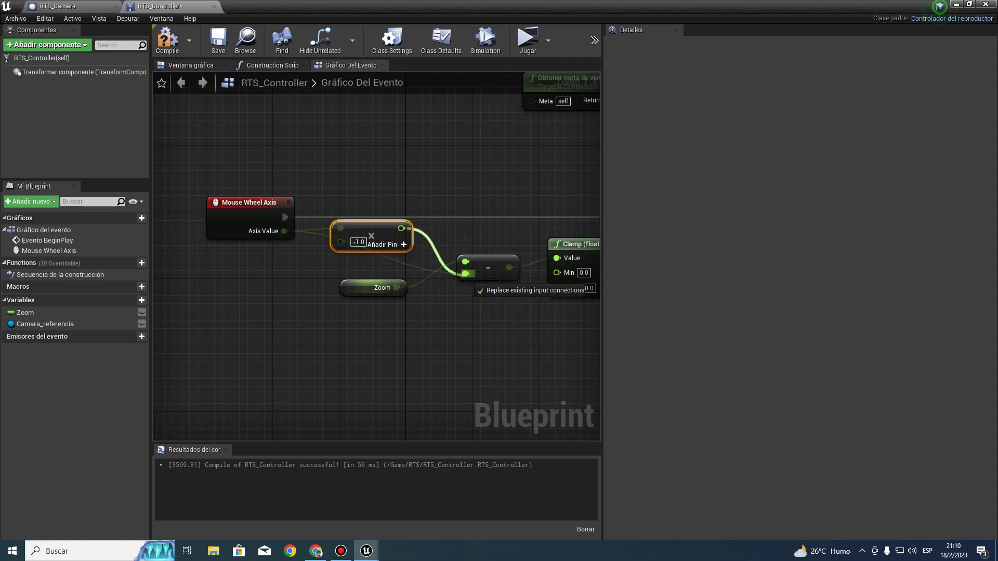
{"action": "right_click_drag", "start_coordinate": [466, 273], "coordinate": [479, 272]}
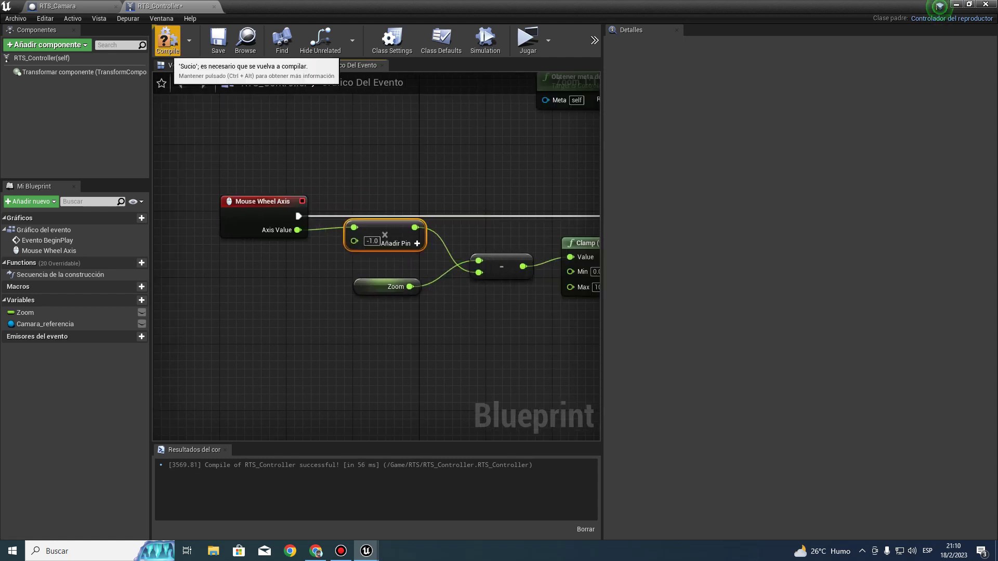
{"action": "left_click", "coordinate": [167, 39]}
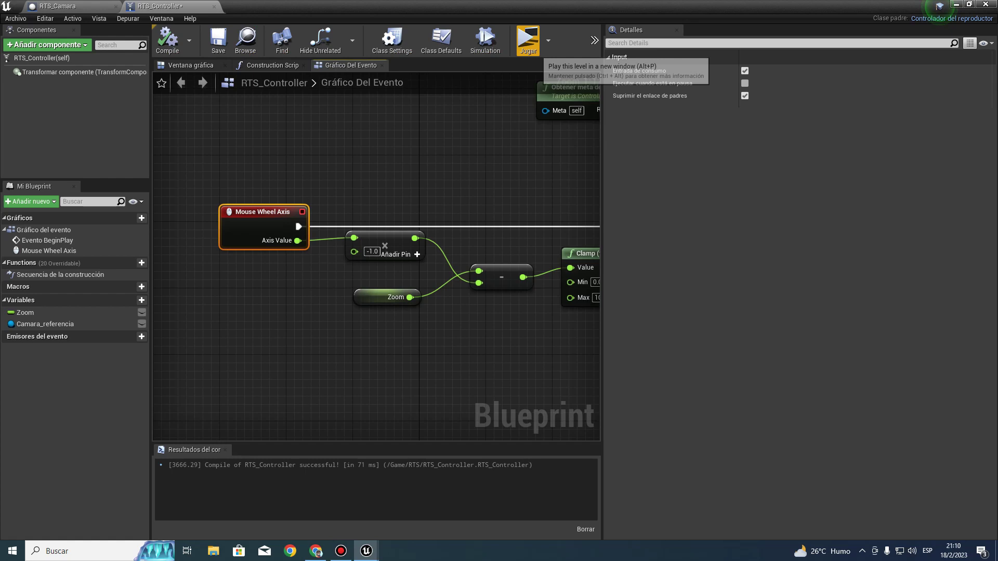
- Play the level in a separate window and test zooming with the mouse wheel
{"action": "left_click", "coordinate": [528, 39]}
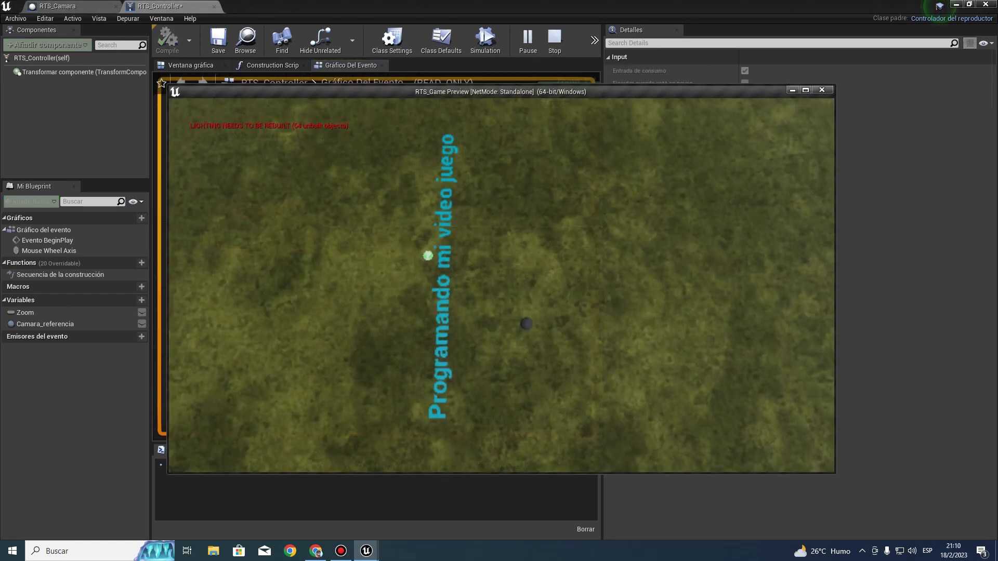
{"action": "scroll", "coordinate": [407, 229], "scroll_direction": "up", "scroll_amount": 3}
{"action": "scroll", "coordinate": [349, 200], "scroll_direction": "down", "scroll_amount": 2}
{"action": "scroll", "coordinate": [410, 232], "scroll_direction": "down", "scroll_amount": 2}
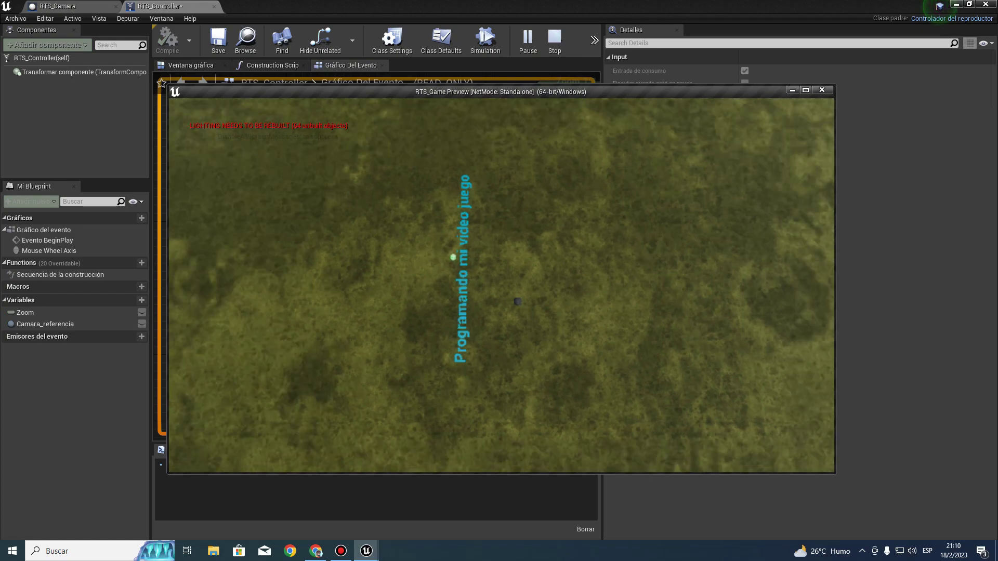
{"action": "scroll", "coordinate": [445, 252], "scroll_direction": "up", "scroll_amount": 3}
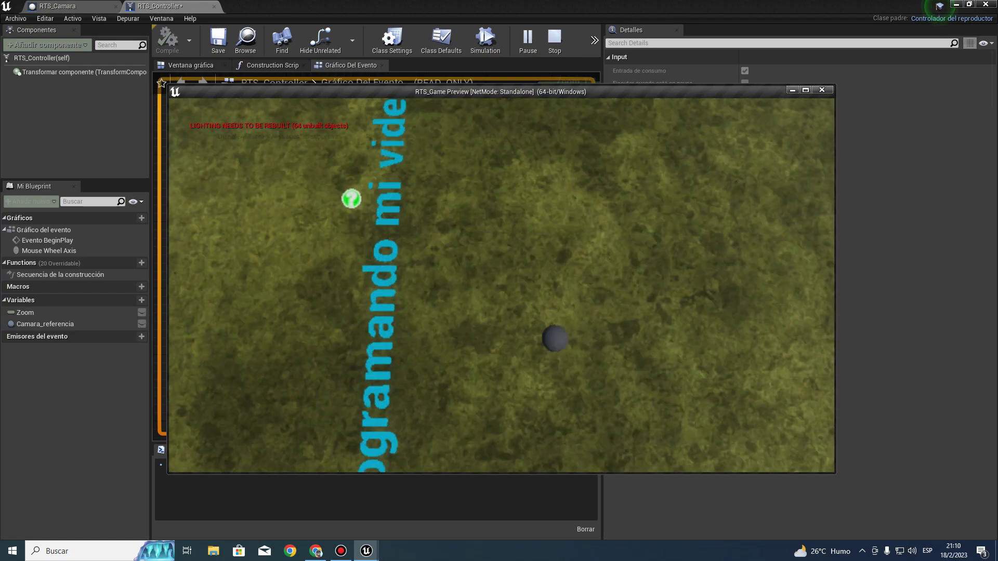
{"action": "scroll", "coordinate": [435, 247], "scroll_direction": "down", "scroll_amount": 1}
{"action": "scroll", "coordinate": [442, 252], "scroll_direction": "down", "scroll_amount": 2}
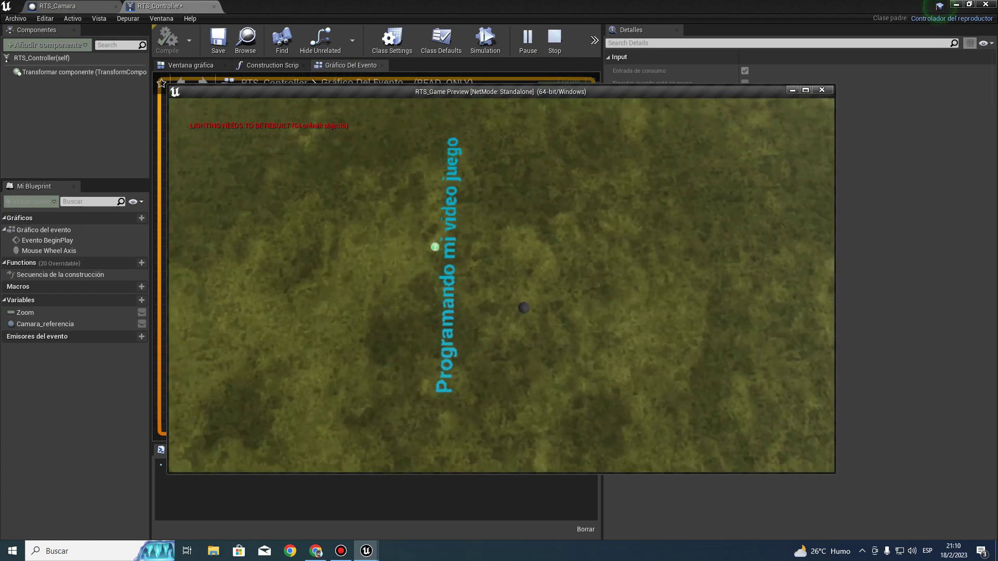
{"action": "scroll", "coordinate": [453, 257], "scroll_direction": "up", "scroll_amount": 3}
{"action": "key", "text": "Escape"}
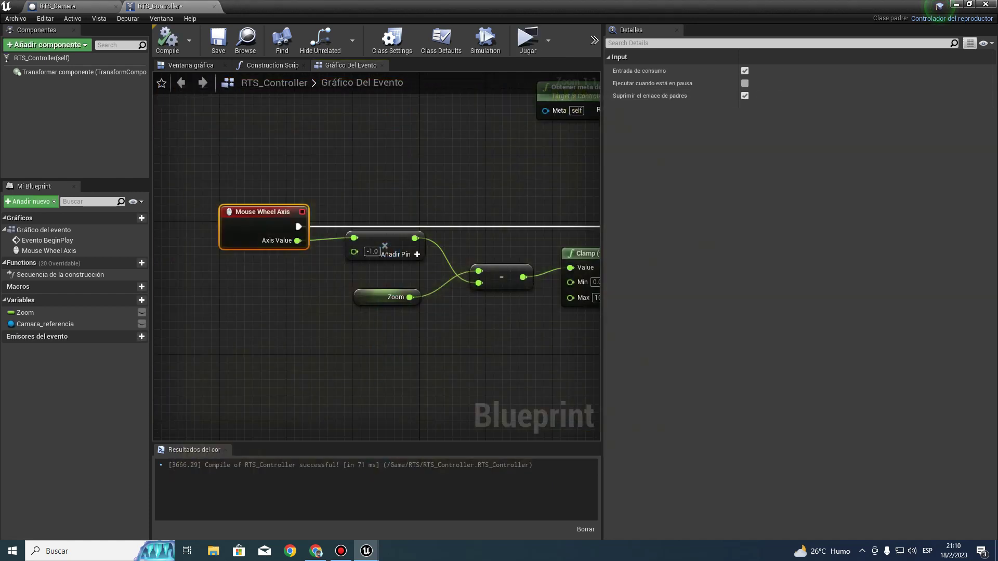
- Replace the subtract node with a float + float Add of multiply and Zoom, feeding Clamp Value
{"action": "right_click_drag", "start_coordinate": [501, 277], "coordinate": [444, 256]}
{"action": "left_click", "coordinate": [445, 256]}
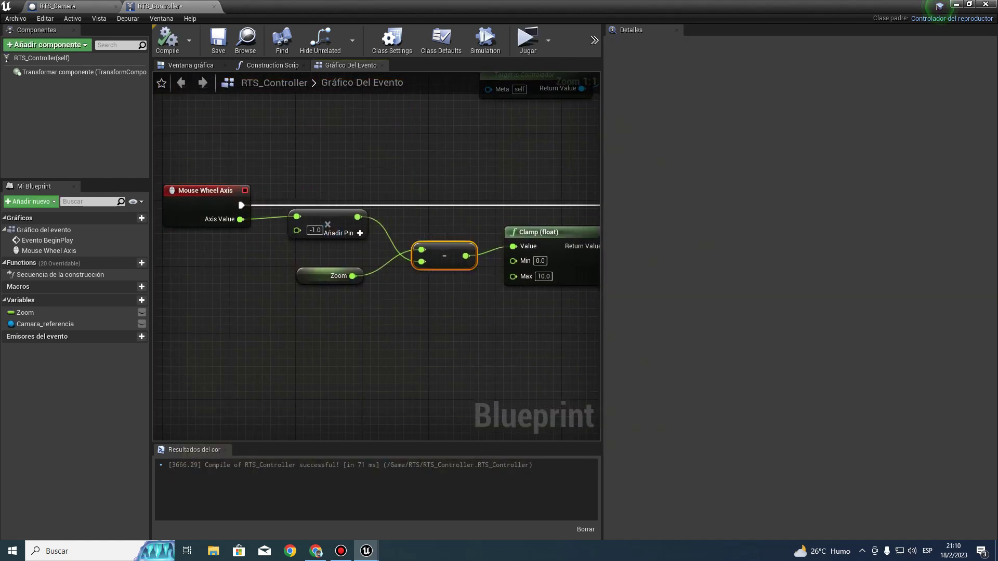
{"action": "key", "text": "Delete"}
{"action": "left_click_drag", "start_coordinate": [358, 217], "coordinate": [405, 255]}
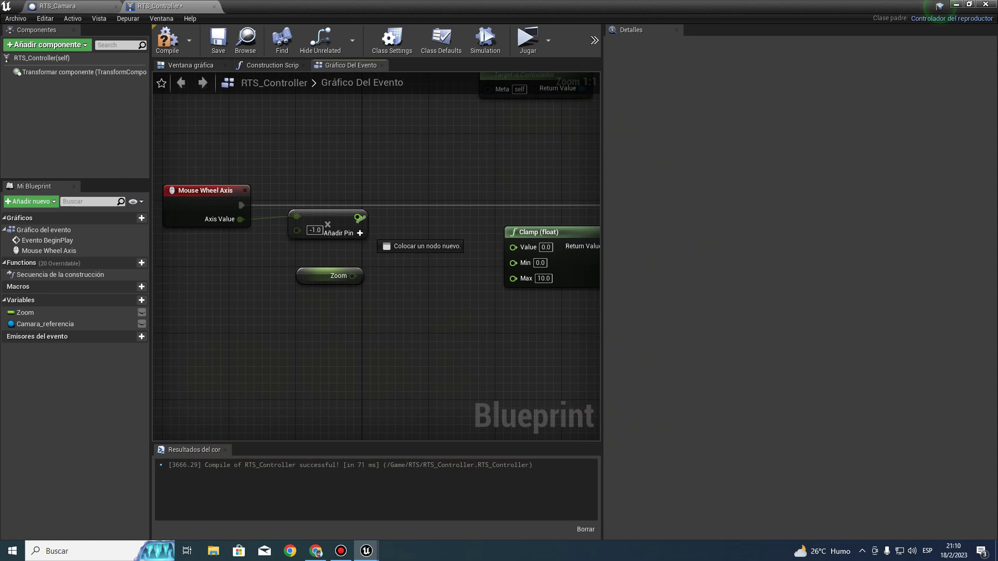
{"action": "type", "text": "+"}
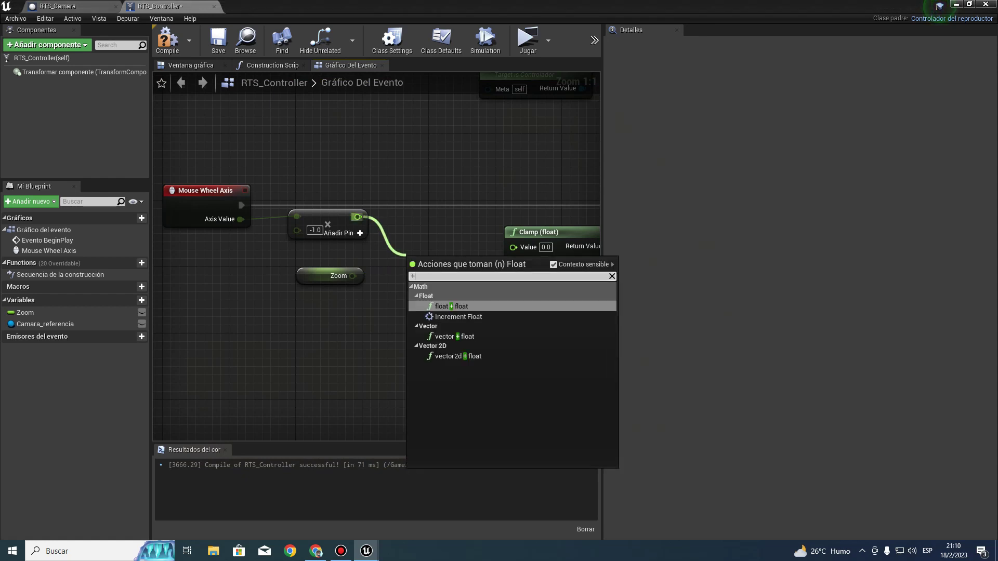
{"action": "key", "text": "Return"}
{"action": "mouse_move", "coordinate": [353, 276]}
{"action": "left_mouse_down"}
{"action": "mouse_move", "coordinate": [416, 281]}
{"action": "mouse_move", "coordinate": [357, 217]}
{"action": "left_mouse_up"}
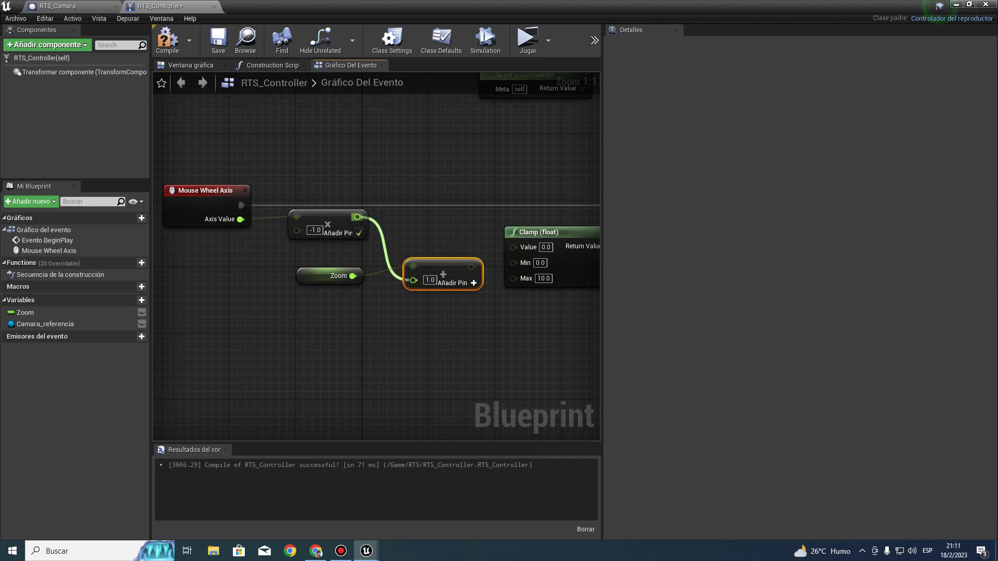
{"action": "left_click_drag", "start_coordinate": [471, 266], "coordinate": [513, 246]}
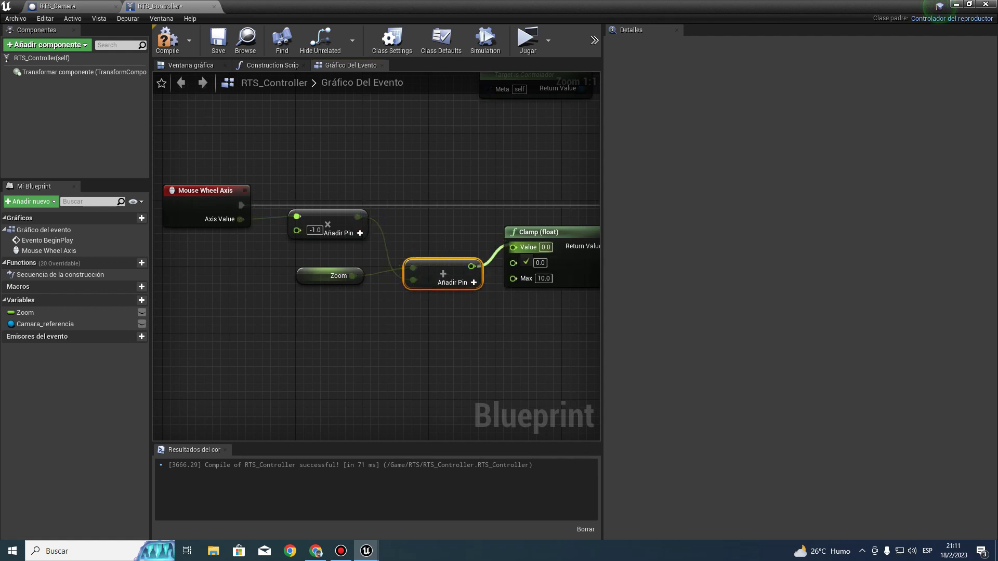
- Compile and play-test the wheel zoom with the new addition
{"action": "left_click", "coordinate": [167, 39]}
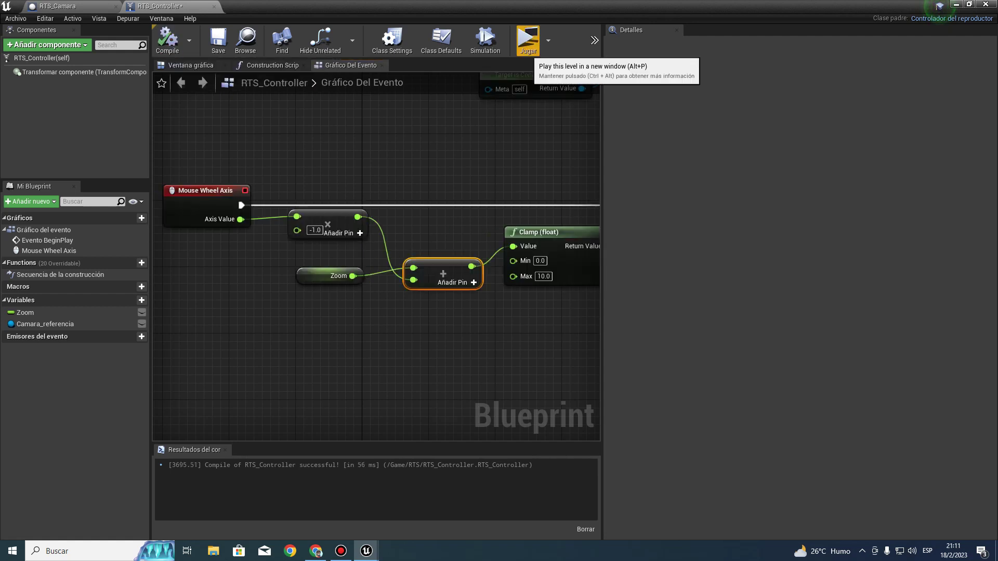
{"action": "left_click", "coordinate": [528, 39]}
{"action": "scroll", "coordinate": [502, 286], "scroll_direction": "up", "scroll_amount": 3}
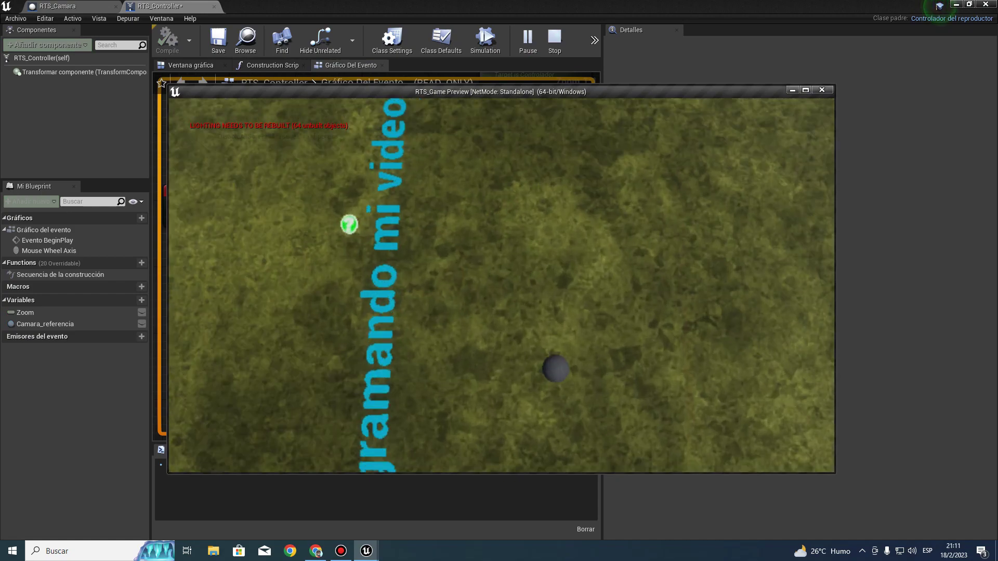
{"action": "scroll", "coordinate": [502, 286], "scroll_direction": "down", "scroll_amount": 5}
{"action": "scroll", "coordinate": [502, 286], "scroll_direction": "up", "scroll_amount": 2}
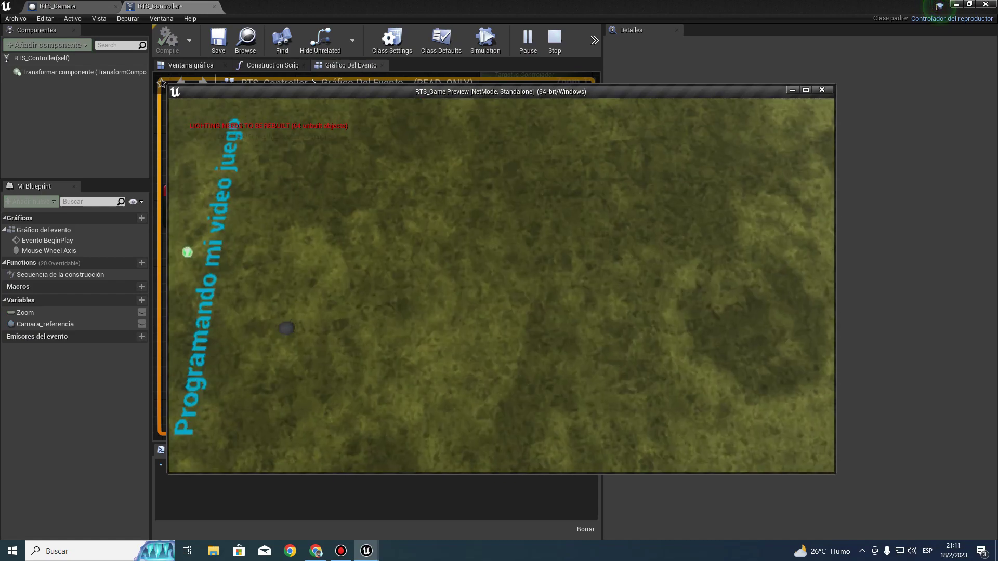
{"action": "scroll", "coordinate": [502, 286], "scroll_direction": "down", "scroll_amount": 2}
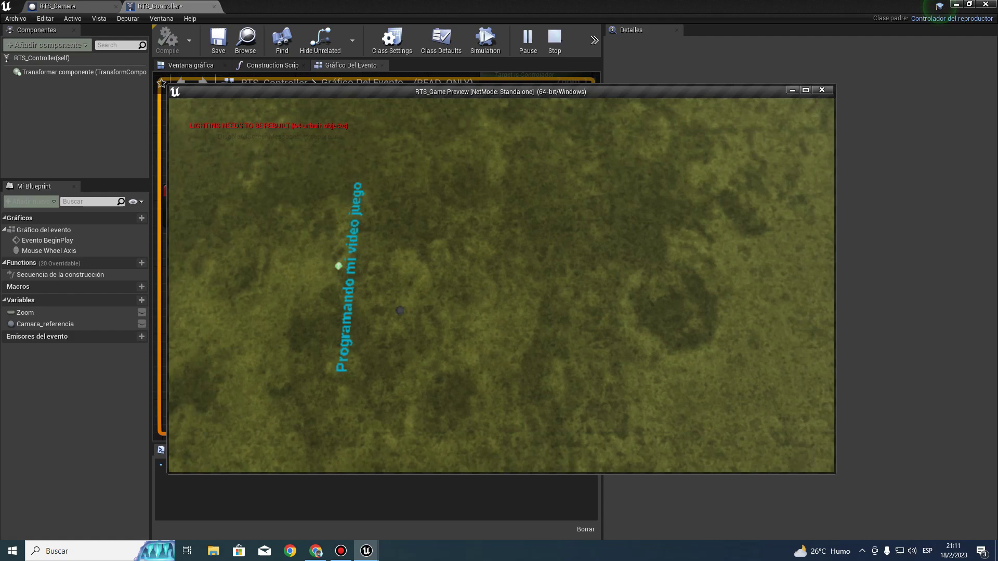
{"action": "scroll", "coordinate": [501, 286], "scroll_direction": "up", "scroll_amount": 3}
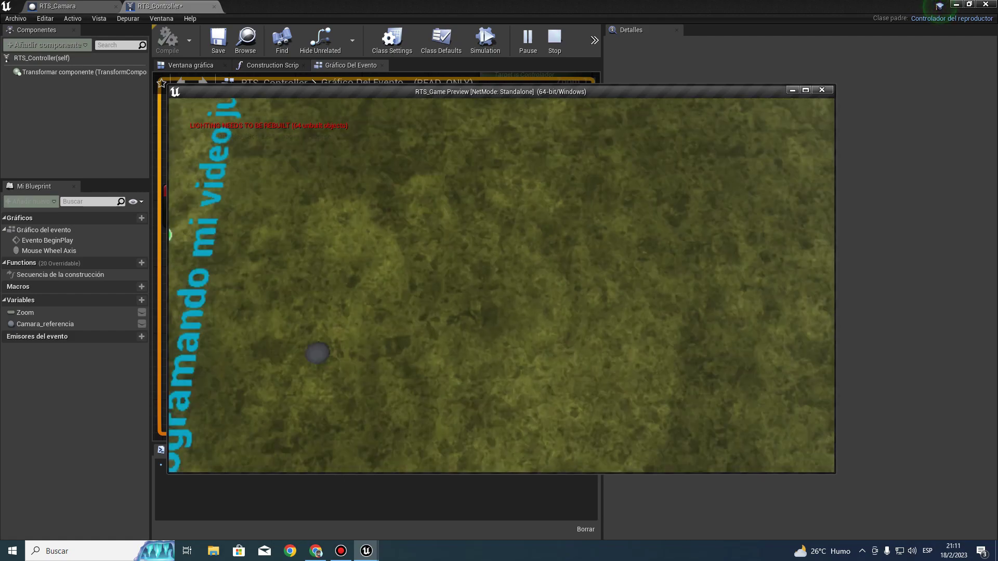
{"action": "scroll", "coordinate": [502, 285], "scroll_direction": "down", "scroll_amount": 2}
{"action": "scroll", "coordinate": [501, 286], "scroll_direction": "down", "scroll_amount": 1}
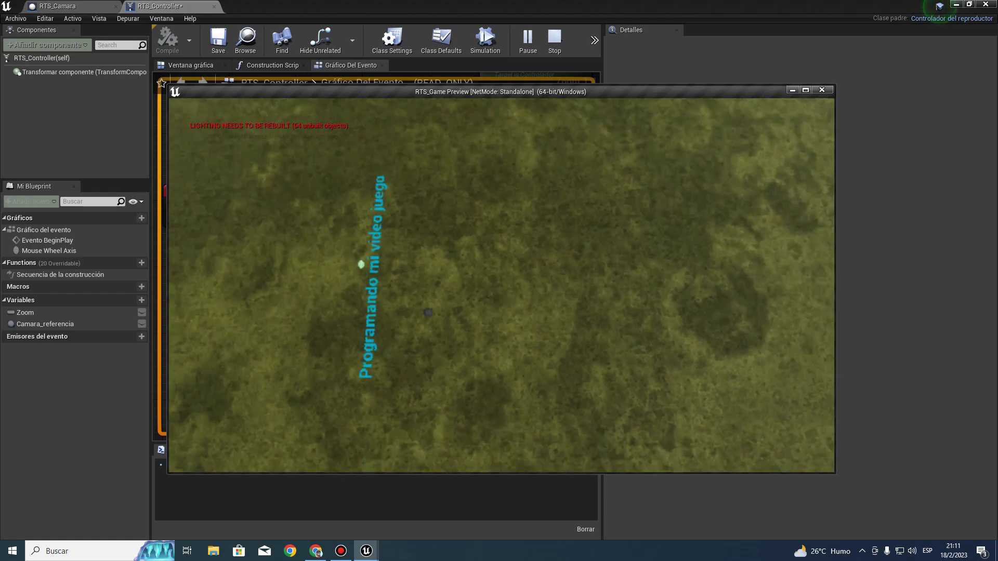
{"action": "scroll", "coordinate": [501, 286], "scroll_direction": "up", "scroll_amount": 2}
{"action": "scroll", "coordinate": [502, 285], "scroll_direction": "up", "scroll_amount": 2}
{"action": "scroll", "coordinate": [502, 286], "scroll_direction": "down", "scroll_amount": 2}
{"action": "scroll", "coordinate": [501, 286], "scroll_direction": "up", "scroll_amount": 2}
{"action": "scroll", "coordinate": [501, 286], "scroll_direction": "up", "scroll_amount": 2}
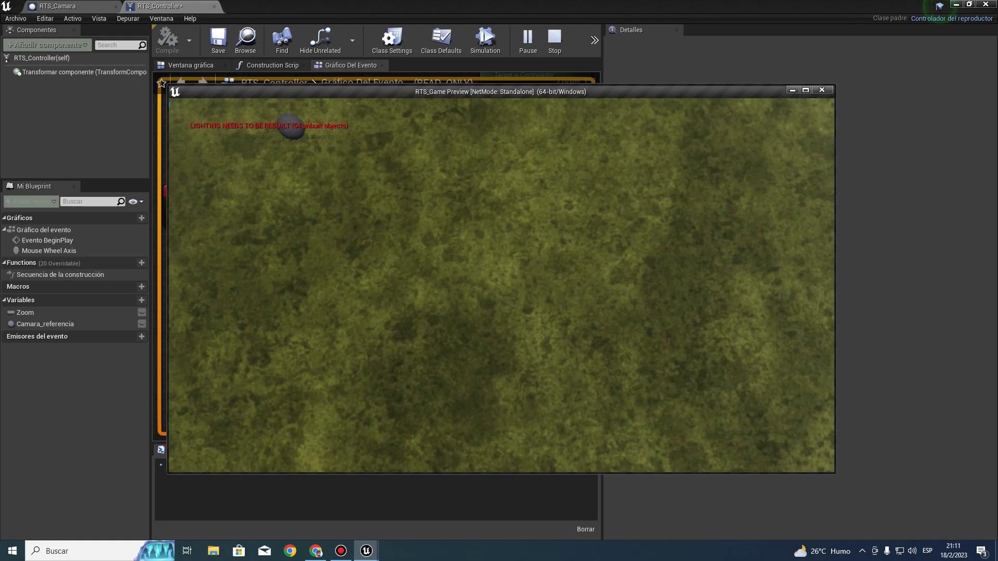
{"action": "scroll", "coordinate": [501, 286], "scroll_direction": "down", "scroll_amount": 2}
{"action": "key", "text": "Escape"}
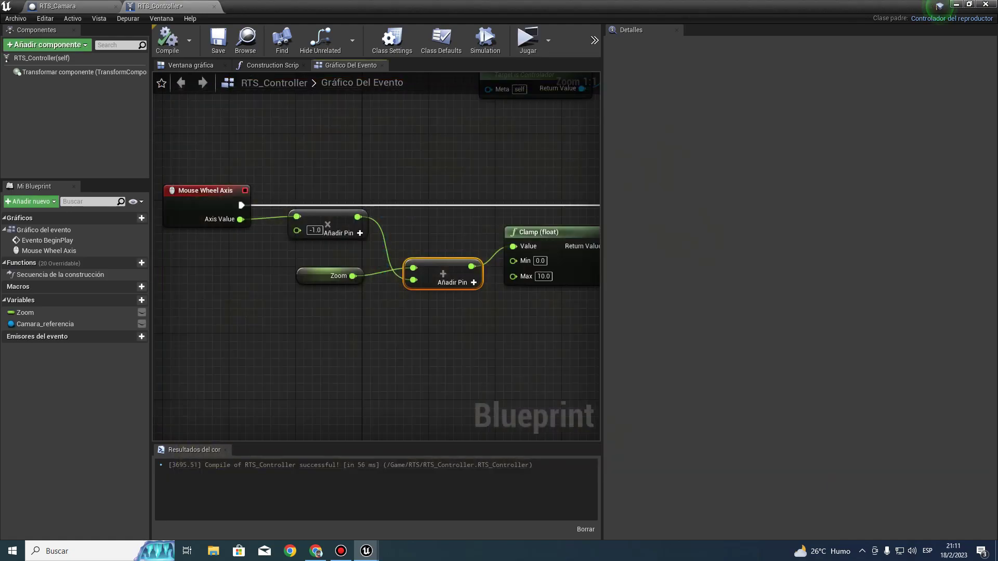
- Play-test the wheel zoom once more, then switch to the RTS_Camara blueprint
{"action": "mouse_move", "coordinate": [461, 230]}
{"action": "right_mouse_down"}
{"action": "mouse_move", "coordinate": [229, 253]}
{"action": "mouse_move", "coordinate": [572, 274]}
{"action": "right_mouse_up"}
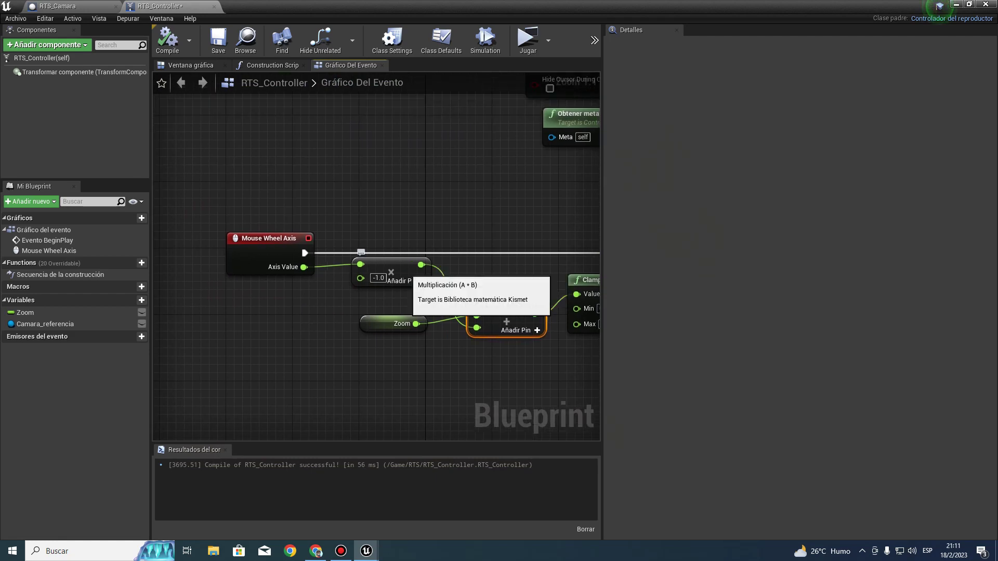
{"action": "left_click", "coordinate": [527, 39]}
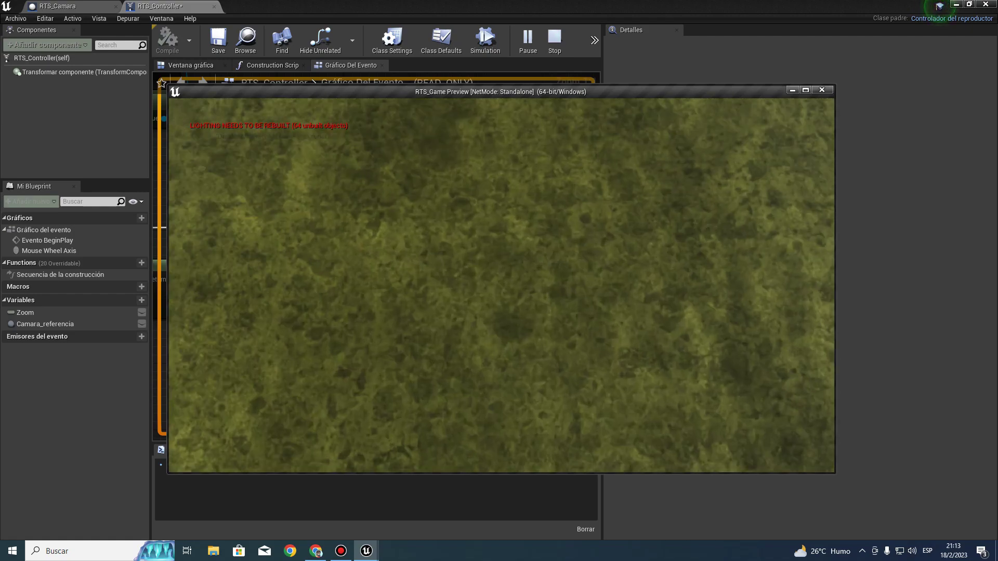
{"action": "scroll", "coordinate": [501, 286], "scroll_direction": "down", "scroll_amount": 3}
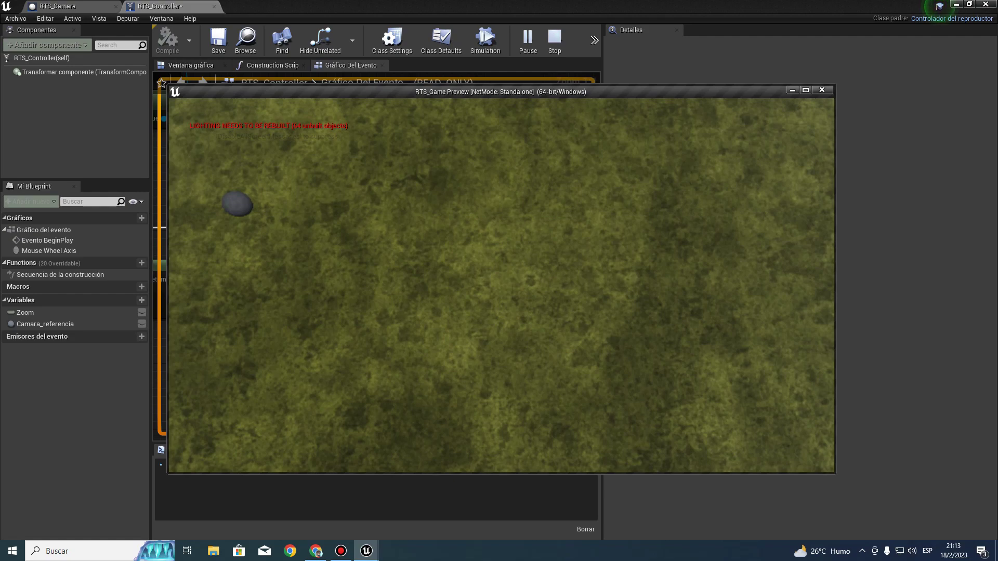
{"action": "scroll", "coordinate": [502, 285], "scroll_direction": "up", "scroll_amount": 3}
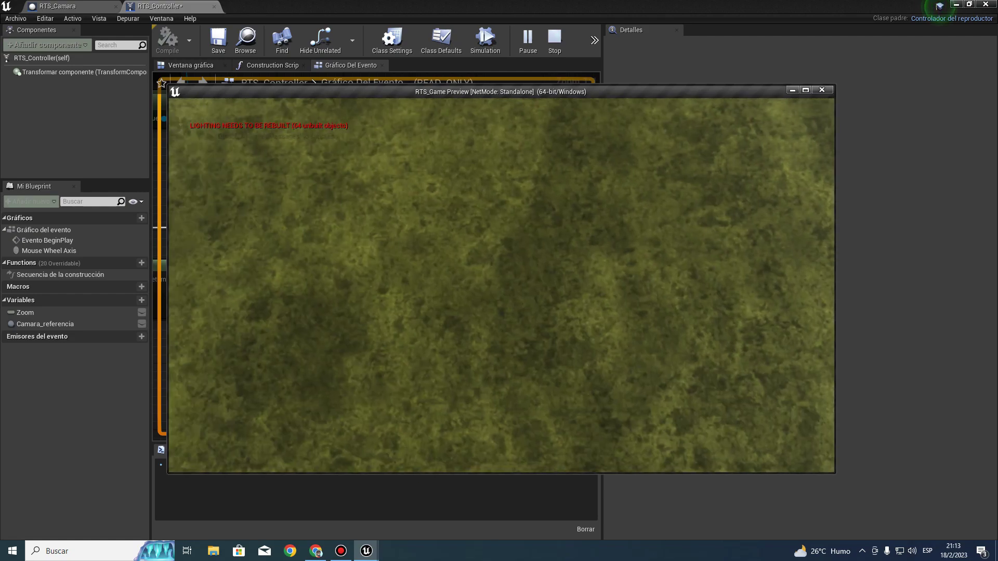
{"action": "key", "text": "Escape"}
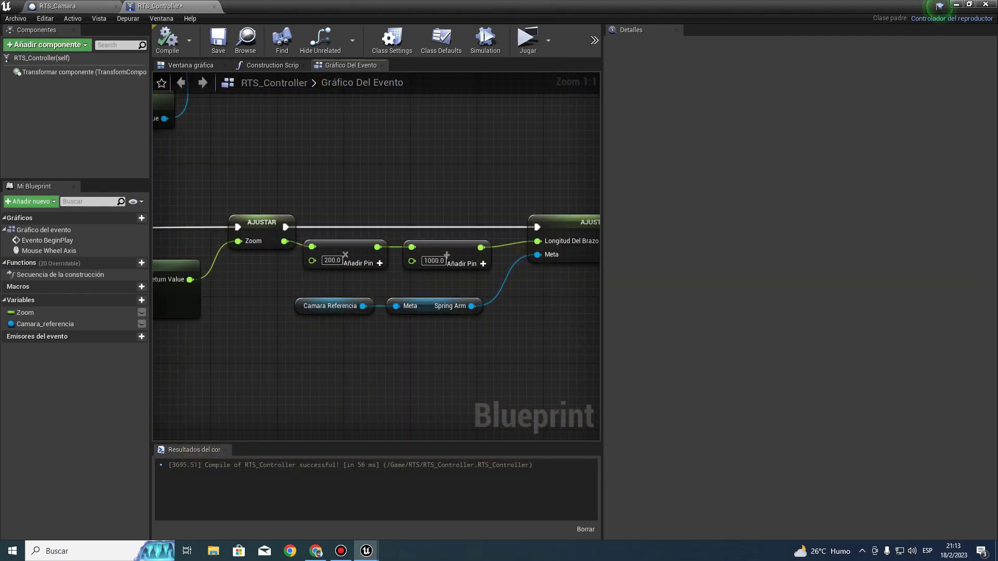
{"action": "right_click_drag", "start_coordinate": [374, 260], "coordinate": [424, 250]}
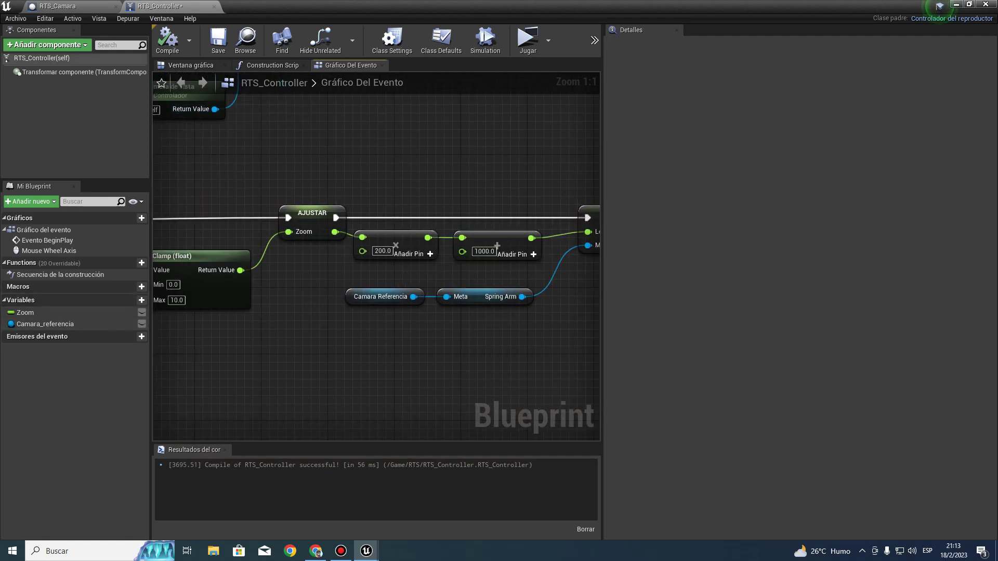
{"action": "left_click", "coordinate": [57, 6]}
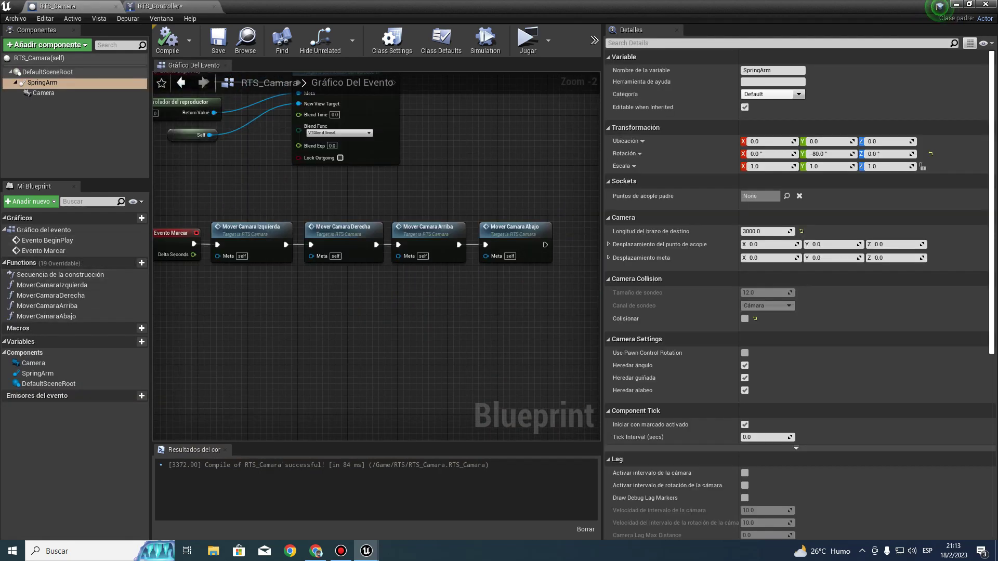
- Open the Mover Camara Izquierda function graph and arrange its nodes around the multiply
{"action": "double_click", "coordinate": [244, 229]}
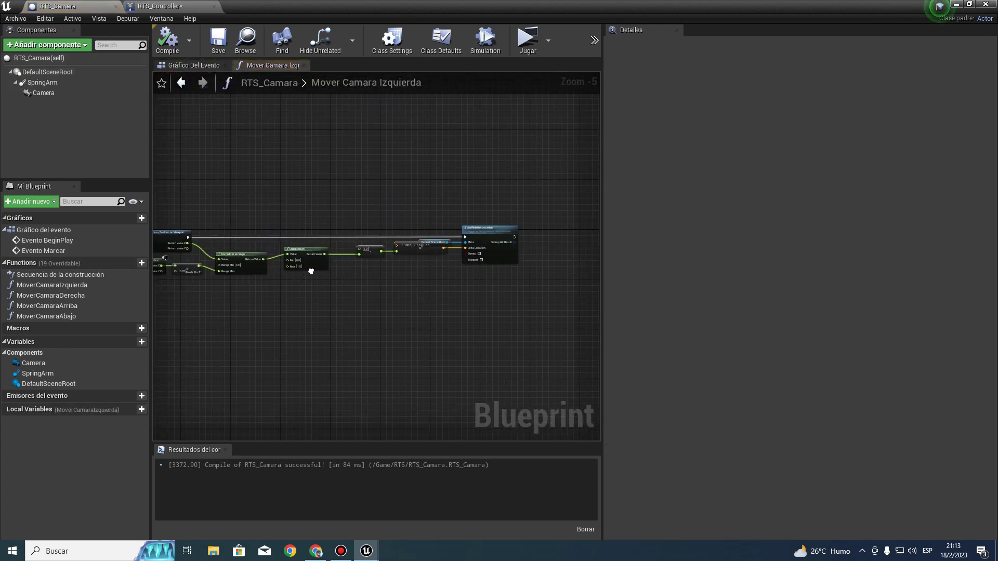
{"action": "right_click_drag", "start_coordinate": [520, 208], "coordinate": [200, 195]}
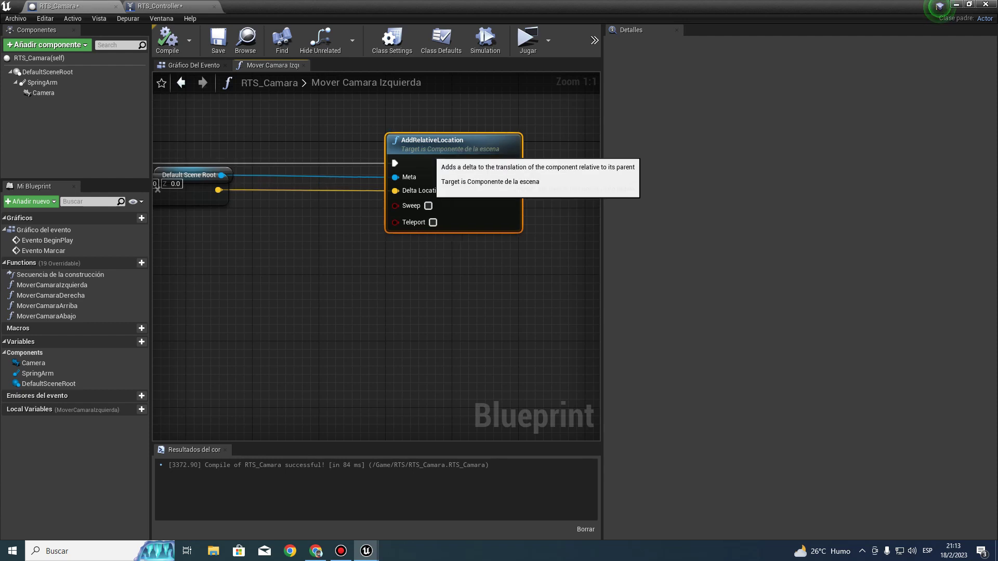
{"action": "right_click_drag", "start_coordinate": [390, 167], "coordinate": [555, 166]}
{"action": "left_click_drag", "start_coordinate": [346, 183], "coordinate": [427, 179]}
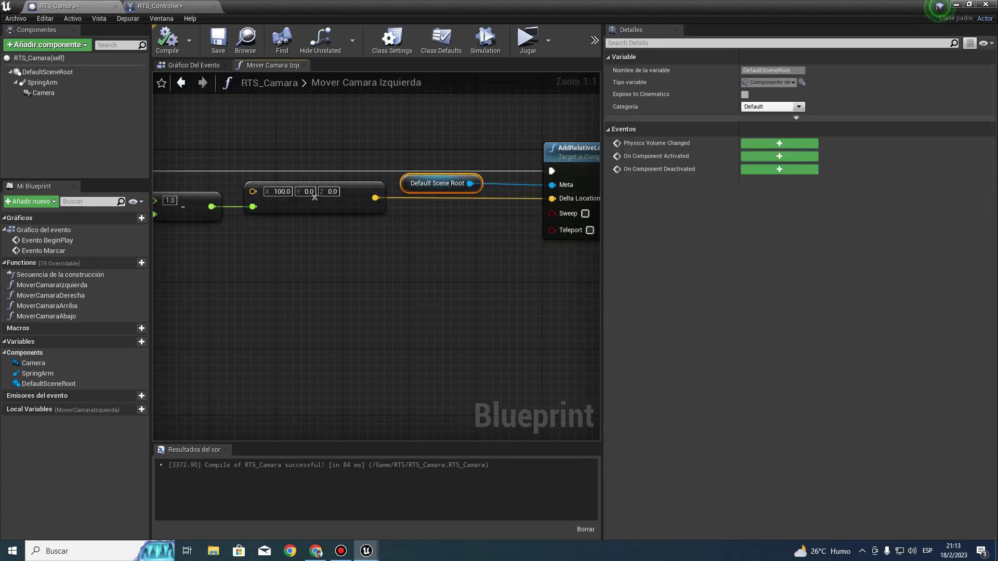
{"action": "right_click_drag", "start_coordinate": [398, 213], "coordinate": [536, 195]}
{"action": "right_click_drag", "start_coordinate": [452, 179], "coordinate": [539, 190]}
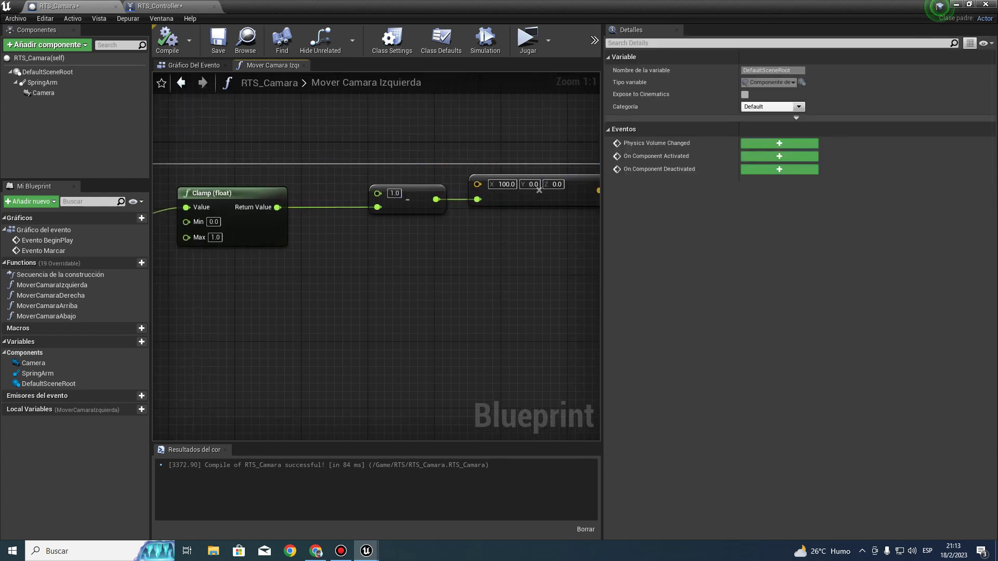
- Add a Crear vector node wired into the multiply's vector input, plus a Default Scene Root getter
{"action": "left_click_drag", "start_coordinate": [477, 184], "coordinate": [435, 296]}
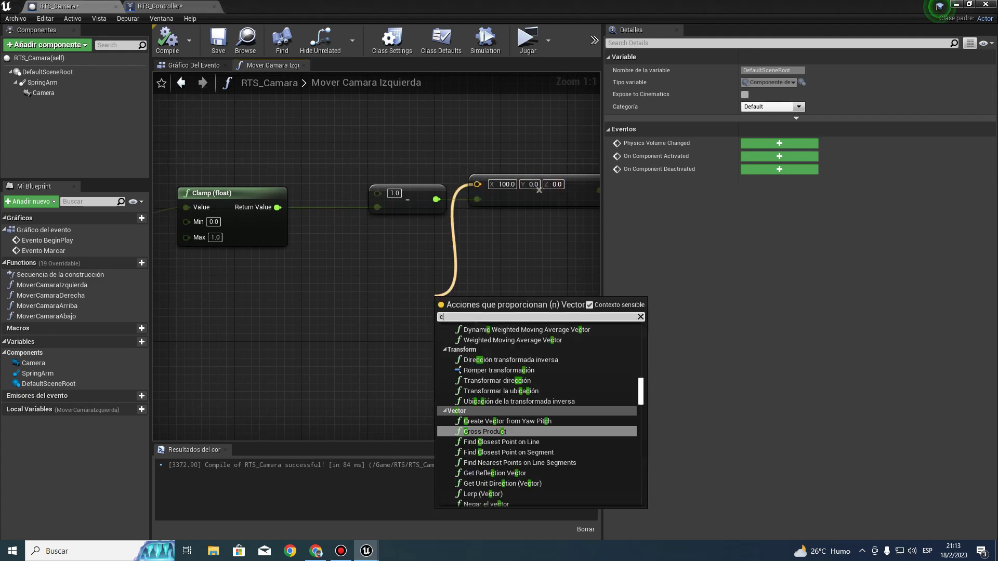
{"action": "type", "text": "crea"}
{"action": "key", "text": "Return"}
{"action": "mouse_move", "coordinate": [366, 354]}
{"action": "right_mouse_down"}
{"action": "mouse_move", "coordinate": [439, 333]}
{"action": "mouse_move", "coordinate": [382, 315]}
{"action": "right_mouse_up"}
{"action": "left_click_drag", "start_coordinate": [47, 72], "coordinate": [197, 283]}
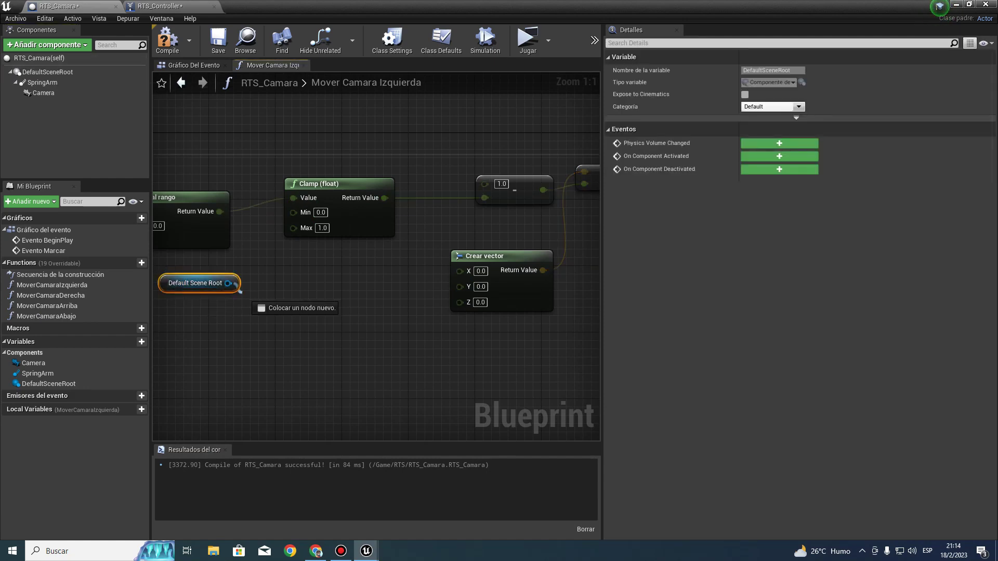
- Search for a target arm length action from Default Scene Root, then delete that getter
{"action": "left_click_drag", "start_coordinate": [228, 283], "coordinate": [238, 287]}
{"action": "type", "text": "target"}
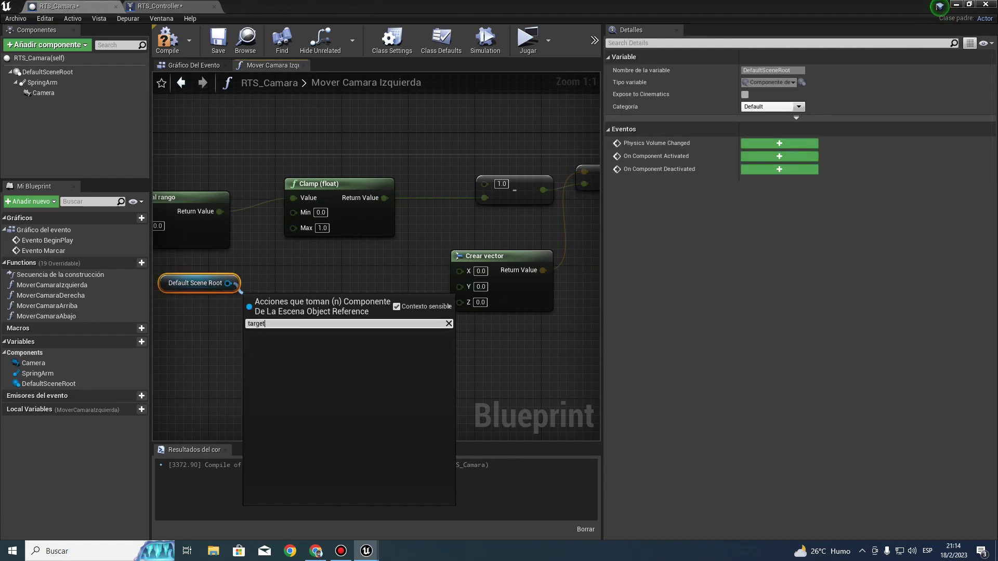
{"action": "key", "text": "BackSpace"}
{"action": "key", "text": "BackSpace"}
{"action": "key", "text": "BackSpace"}
{"action": "type", "text": "tar"}
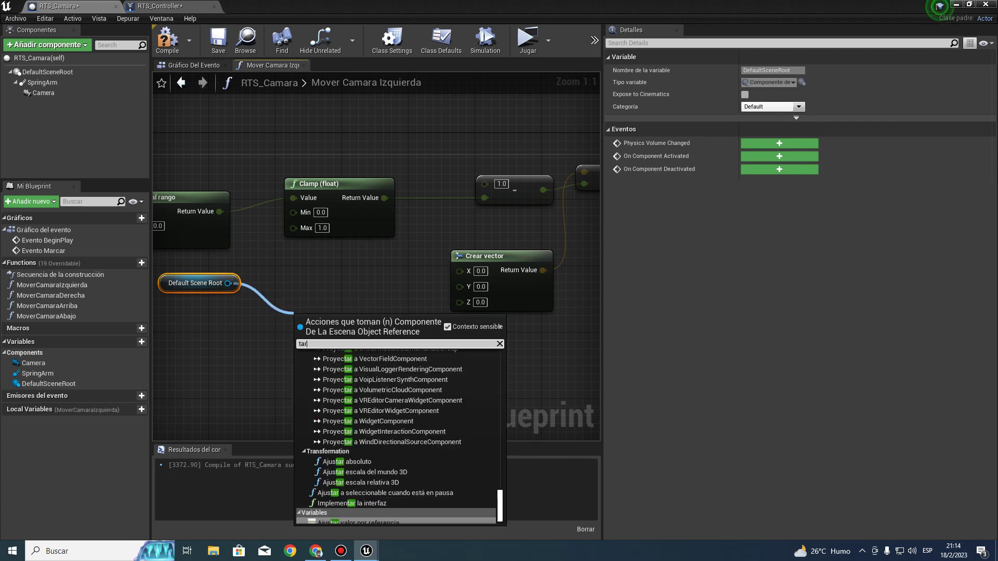
{"action": "type", "text": "ge"}
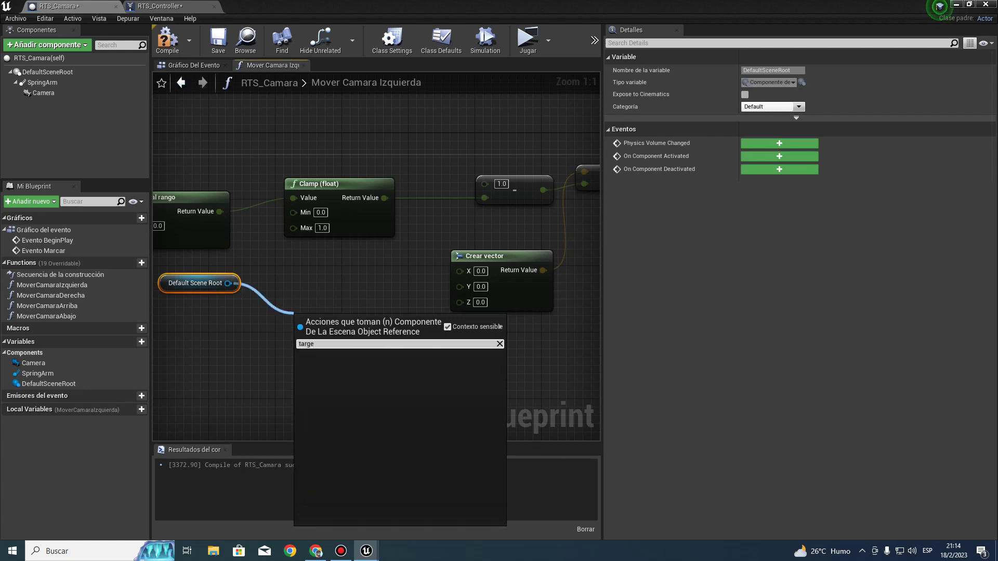
{"action": "key", "text": "BackSpace"}
{"action": "key", "text": "BackSpace"}
{"action": "key", "text": "BackSpace"}
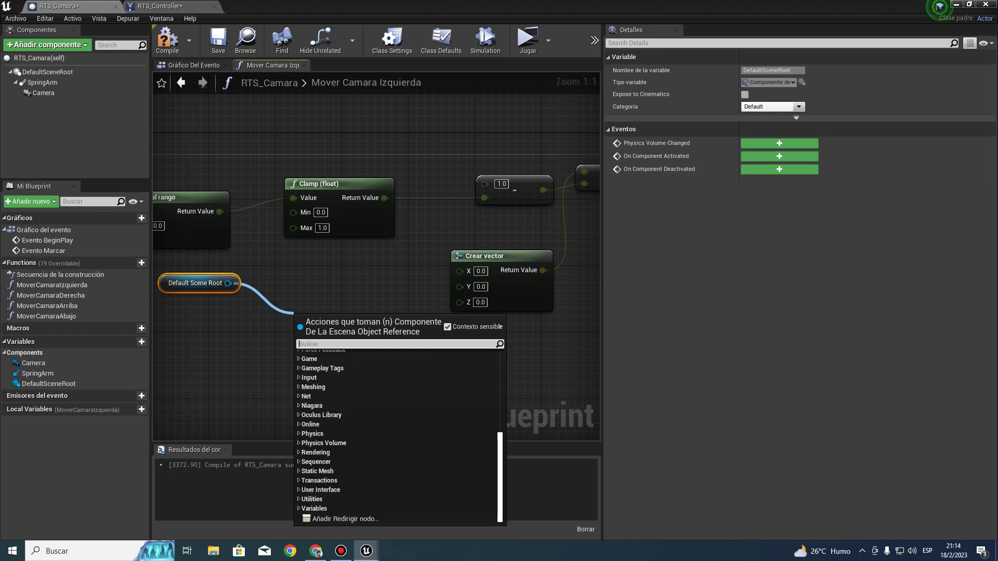
{"action": "key", "text": "Escape"}
{"action": "key", "text": "Delete"}
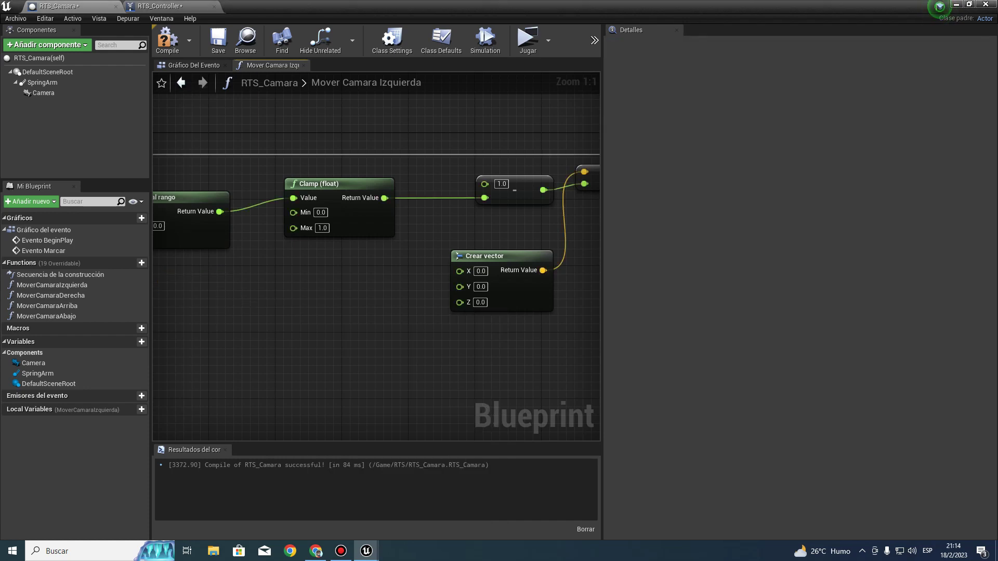
- Add a Spring Arm getter feeding a Get Target Arm Length node placed beside it
{"action": "mouse_move", "coordinate": [42, 82]}
{"action": "left_mouse_down"}
{"action": "mouse_move", "coordinate": [203, 292]}
{"action": "mouse_move", "coordinate": [266, 302]}
{"action": "left_mouse_up"}
{"action": "type", "text": "targe"}
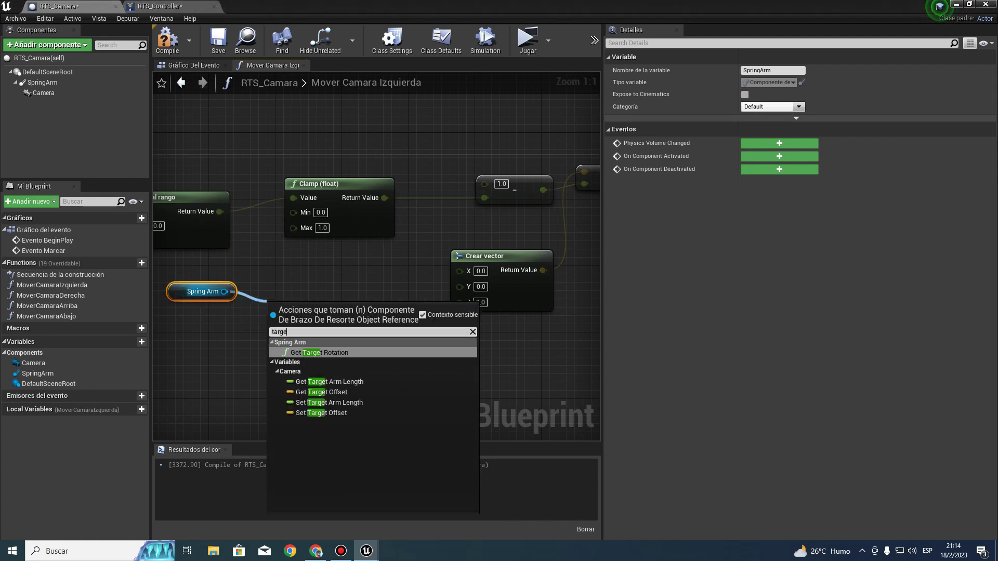
{"action": "key", "text": "Down"}
{"action": "key", "text": "Down"}
{"action": "key", "text": "Up"}
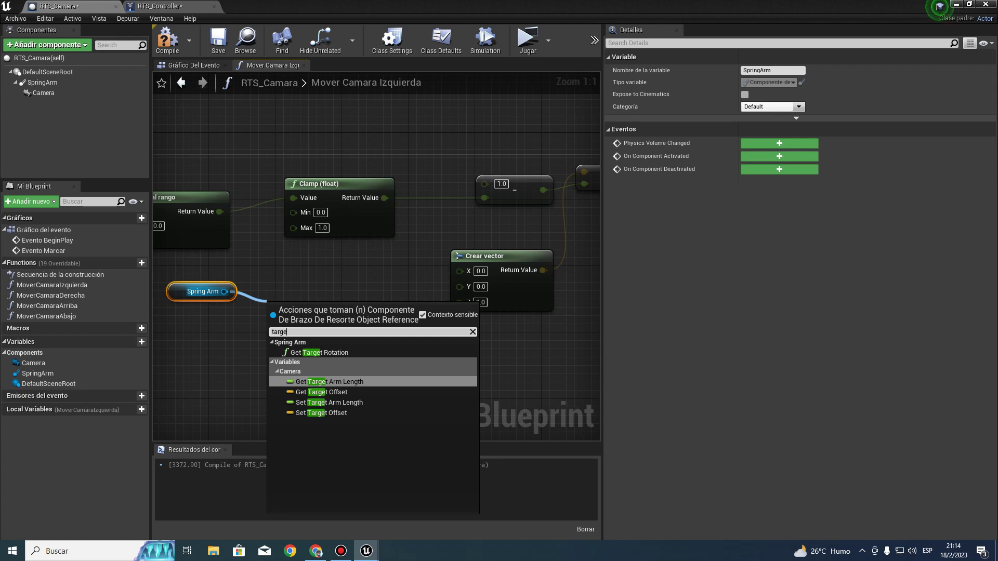
{"action": "key", "text": "Return"}
{"action": "mouse_move", "coordinate": [318, 310]}
{"action": "left_mouse_down"}
{"action": "mouse_move", "coordinate": [293, 293]}
{"action": "mouse_move", "coordinate": [194, 323]}
{"action": "left_mouse_up"}
{"action": "left_click", "coordinate": [202, 291], "text": "ctrl"}
- Normalize the target arm length to the range 1000 to 3000
{"action": "left_click_drag", "start_coordinate": [315, 328], "coordinate": [353, 340]}
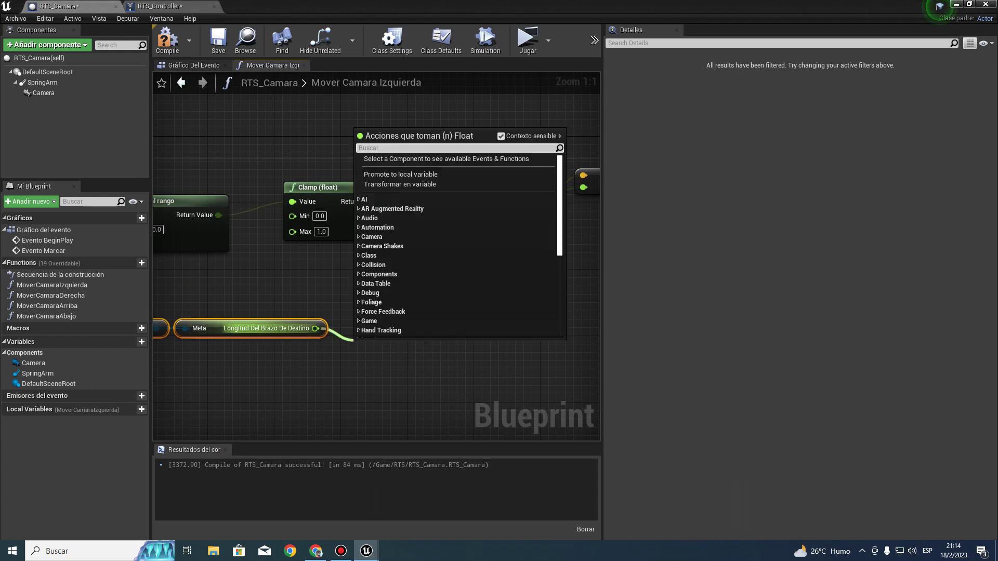
{"action": "type", "text": "nor"}
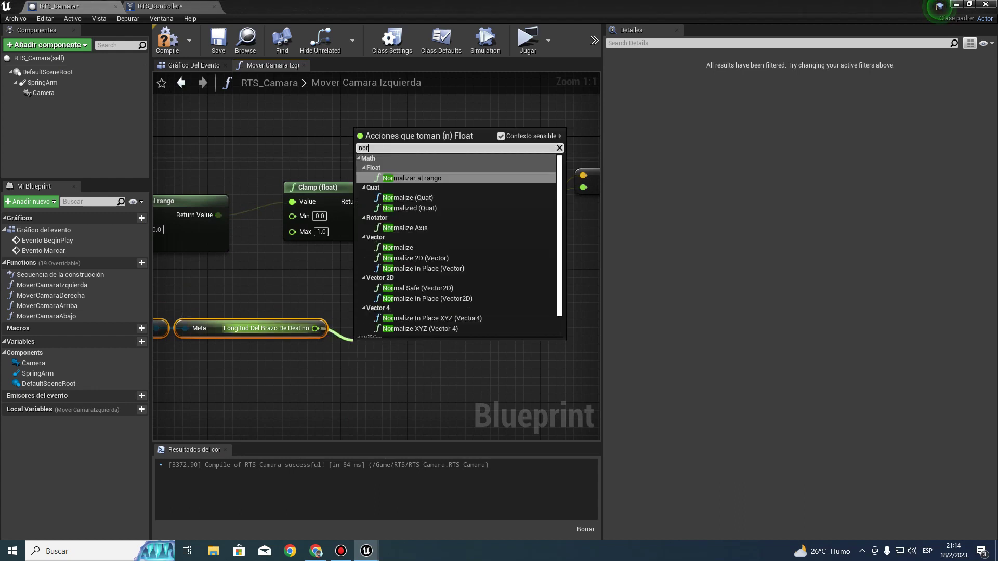
{"action": "key", "text": "Return"}
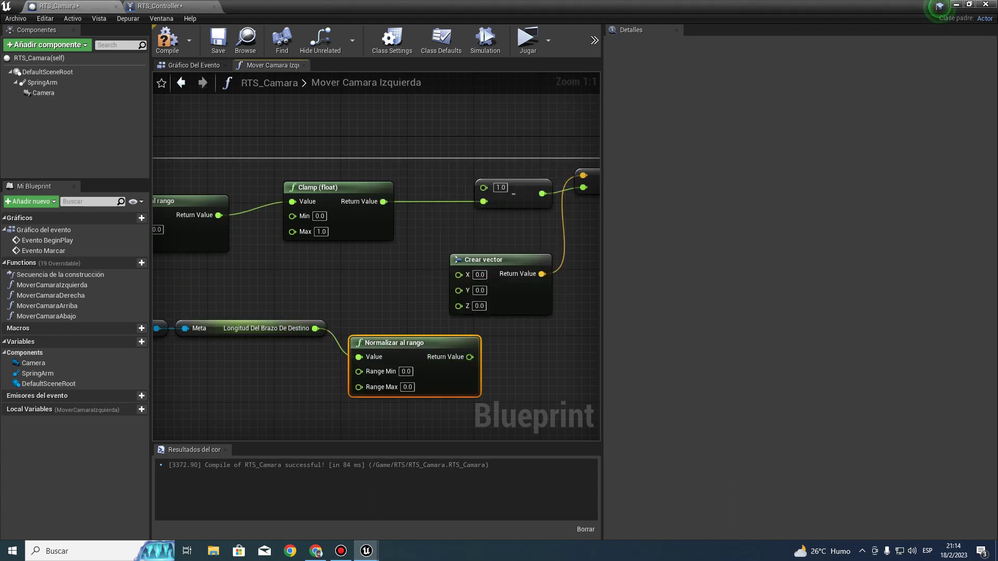
{"action": "right_click_drag", "start_coordinate": [435, 333], "coordinate": [337, 331]}
{"action": "right_click_drag", "start_coordinate": [260, 260], "coordinate": [468, 265]}
{"action": "left_click_drag", "start_coordinate": [224, 322], "coordinate": [397, 411]}
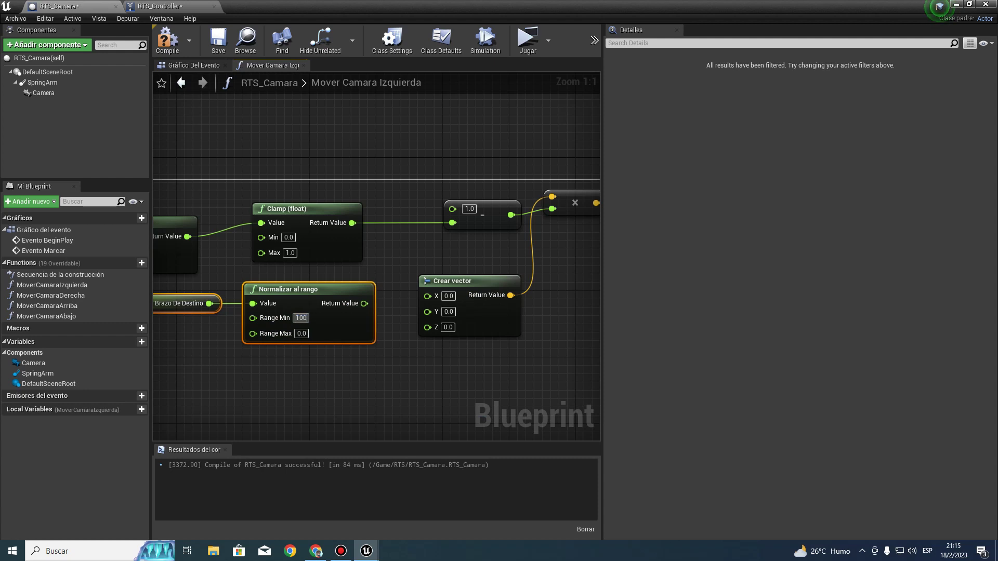
{"action": "key", "text": "Return"}
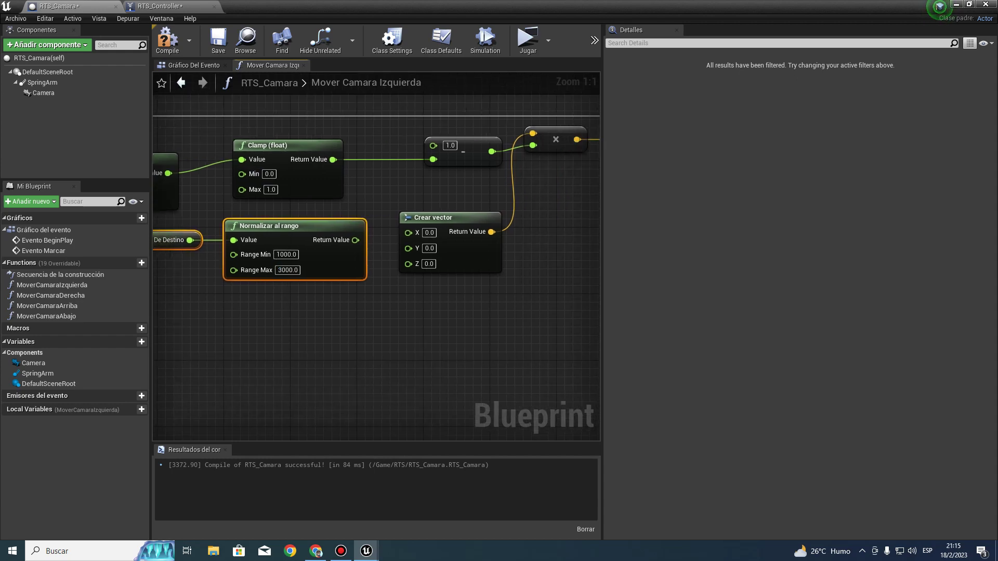
{"action": "right_click_drag", "start_coordinate": [291, 363], "coordinate": [508, 318]}
{"action": "right_click_drag", "start_coordinate": [598, 232], "coordinate": [280, 301]}
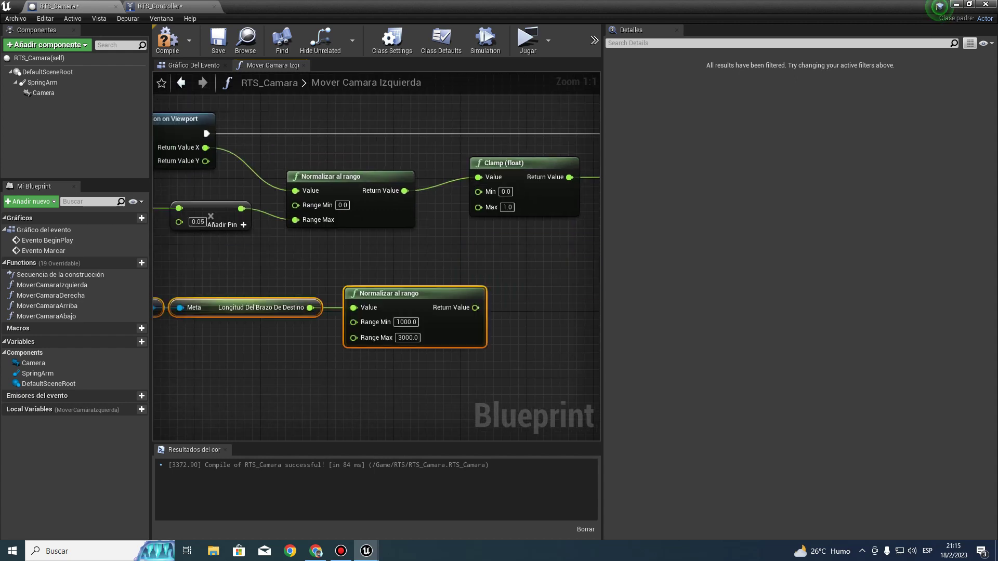
- Multiply the normalized length by 40, add 60, wire it to Crear vector's X, and compile
{"action": "left_click_drag", "start_coordinate": [266, 330], "coordinate": [301, 327]}
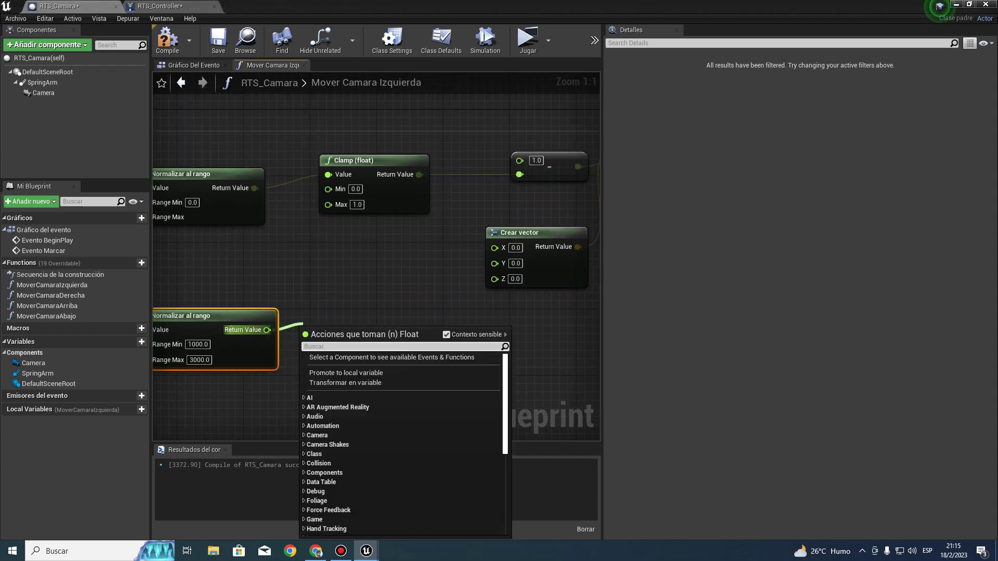
{"action": "type", "text": "*"}
{"action": "left_click", "coordinate": [343, 396]}
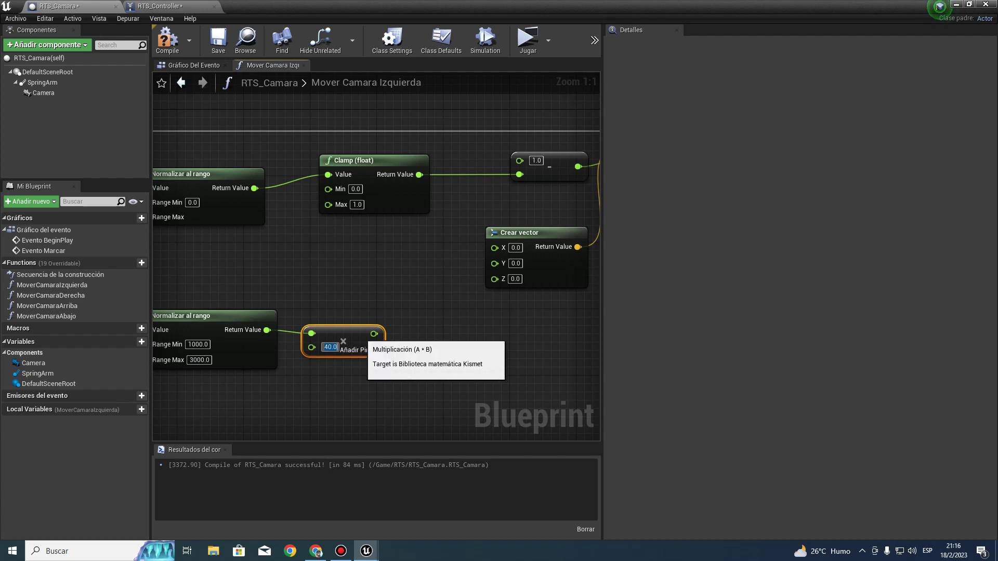
{"action": "left_click_drag", "start_coordinate": [374, 334], "coordinate": [391, 333]}
{"action": "type", "text": "+"}
{"action": "key", "text": "Return"}
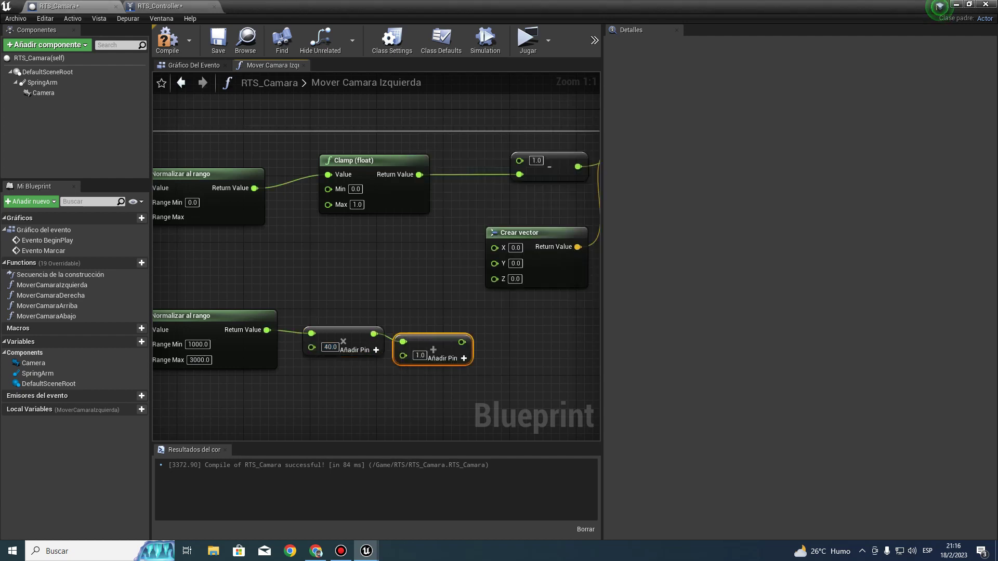
{"action": "left_click", "coordinate": [418, 356]}
{"action": "type", "text": "60"}
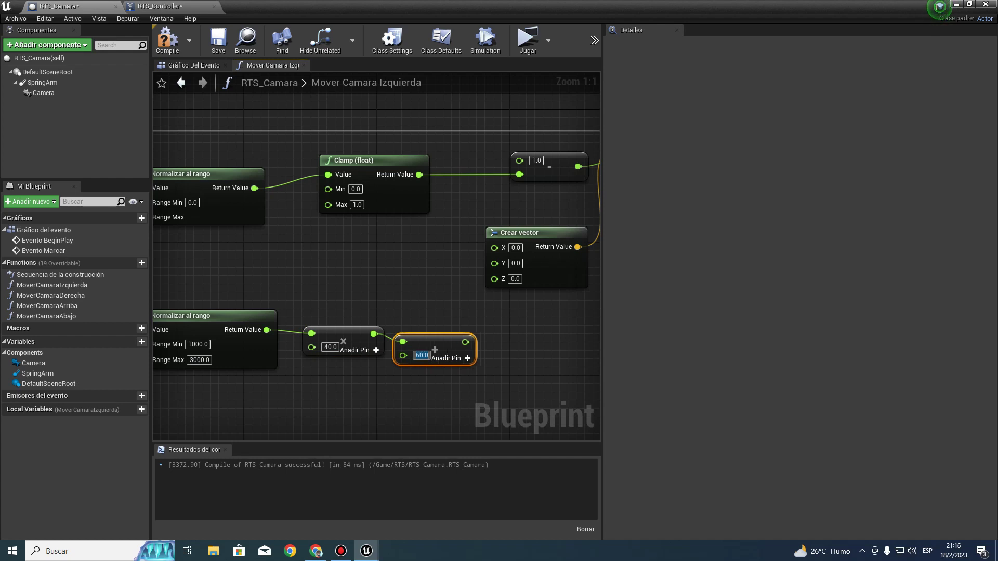
{"action": "left_click_drag", "start_coordinate": [465, 342], "coordinate": [494, 247]}
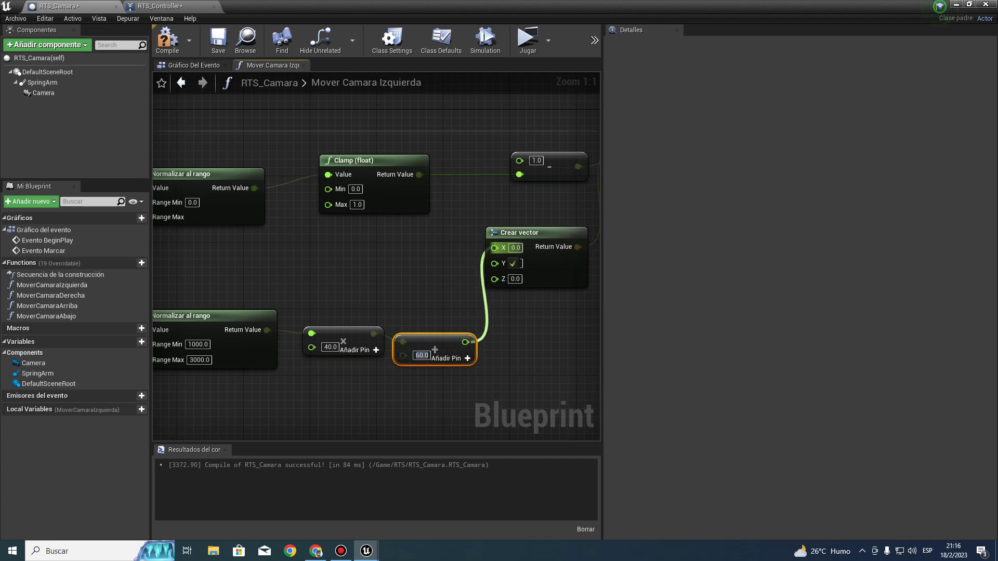
{"action": "mouse_move", "coordinate": [494, 247]}
{"action": "right_mouse_down"}
{"action": "mouse_move", "coordinate": [453, 199]}
{"action": "mouse_move", "coordinate": [469, 259]}
{"action": "right_mouse_up"}
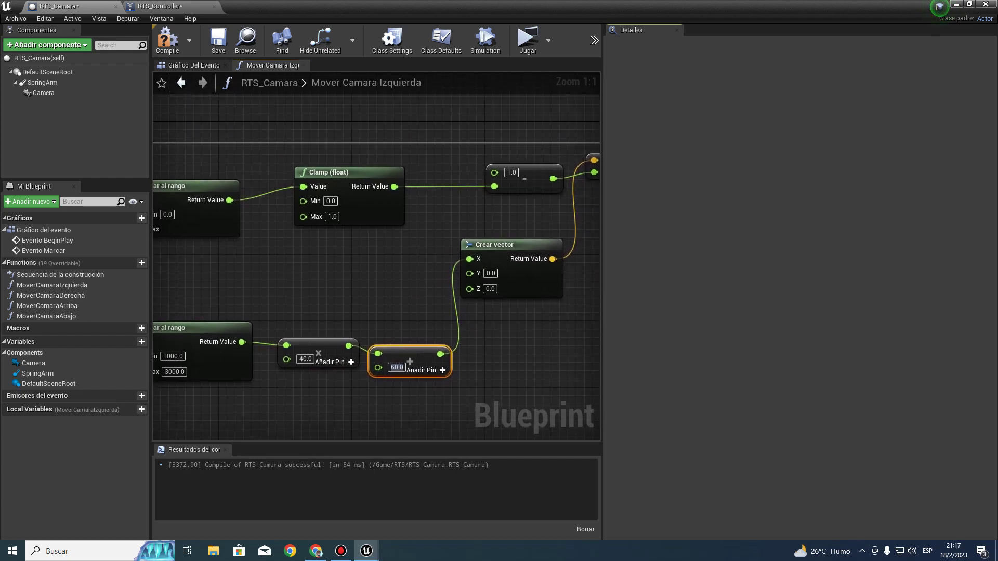
{"action": "left_click", "coordinate": [167, 39]}
- Play in a New Editor Window (PIE), test the camera, then stop the preview
{"action": "left_click", "coordinate": [548, 40]}
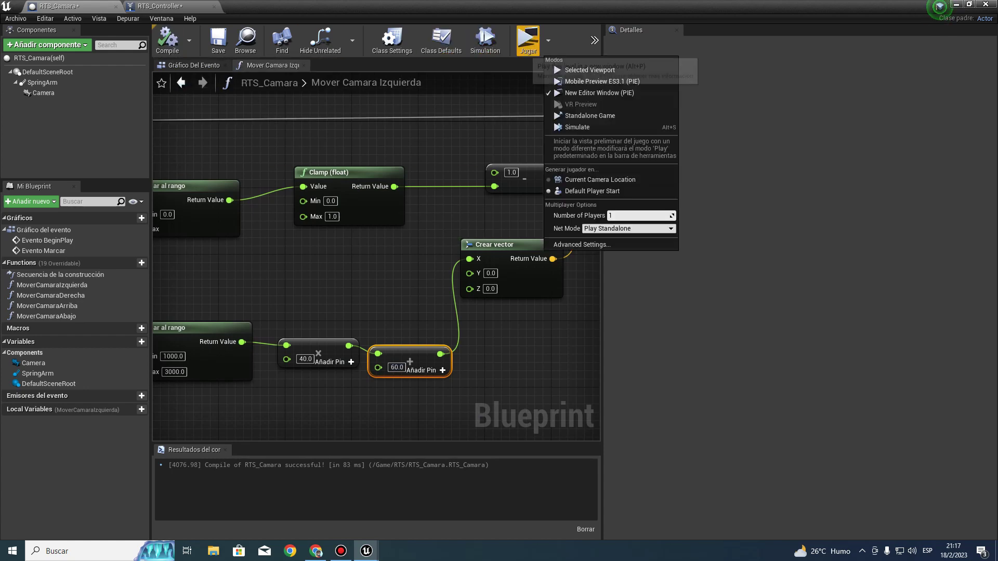
{"action": "left_click", "coordinate": [577, 91]}
{"action": "scroll", "coordinate": [427, 255], "scroll_direction": "up", "scroll_amount": 3}
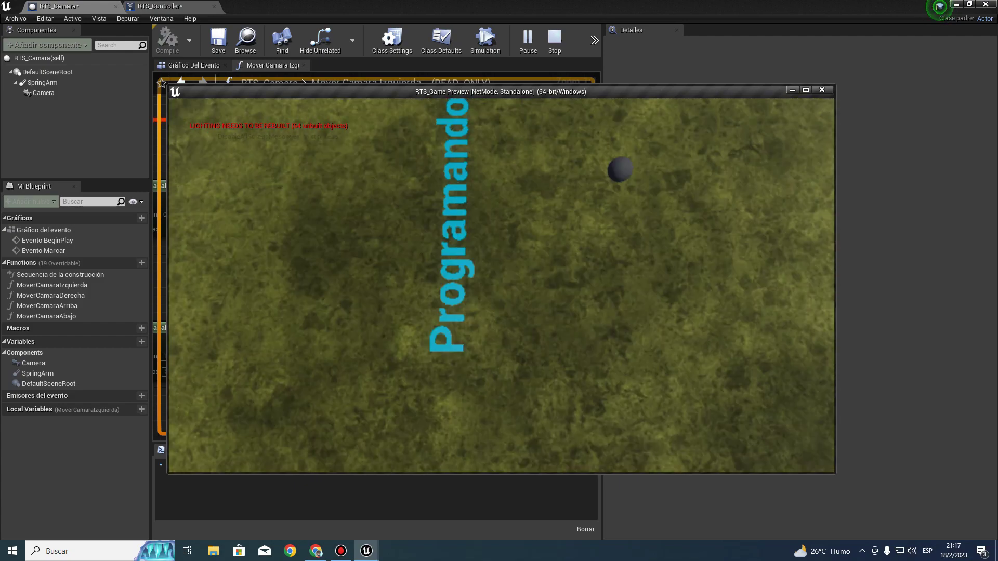
{"action": "key", "text": "Escape"}
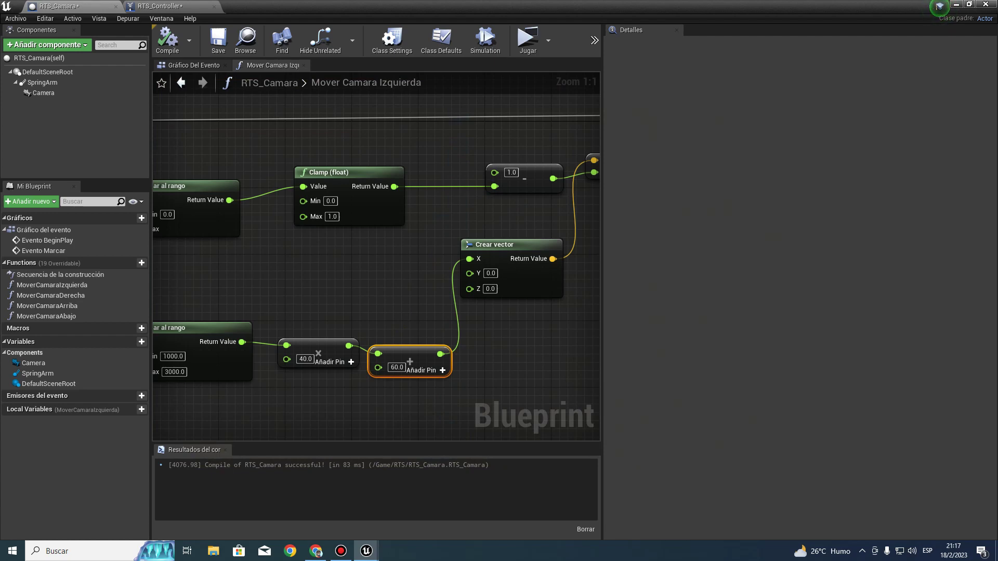
- Collapse the arm-length speed nodes into a new function named AjustarVelocidadCamara
{"action": "scroll", "coordinate": [316, 225], "scroll_direction": "down", "scroll_amount": 2}
{"action": "right_click_drag", "start_coordinate": [316, 225], "coordinate": [539, 158]}
{"action": "scroll", "coordinate": [241, 293], "scroll_direction": "down", "scroll_amount": 1}
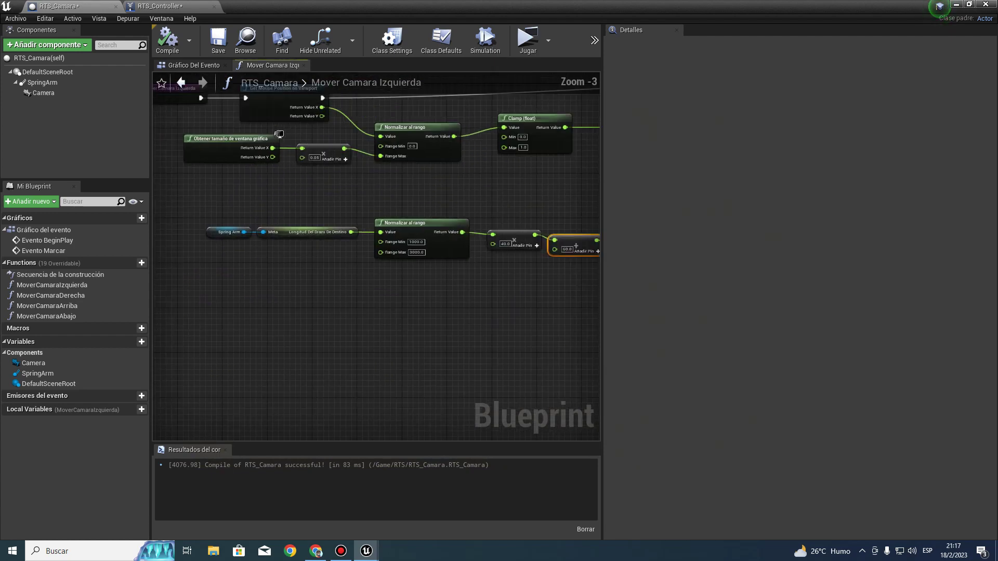
{"action": "scroll", "coordinate": [240, 293], "scroll_direction": "down", "scroll_amount": 2}
{"action": "left_click_drag", "start_coordinate": [423, 249], "coordinate": [424, 249]}
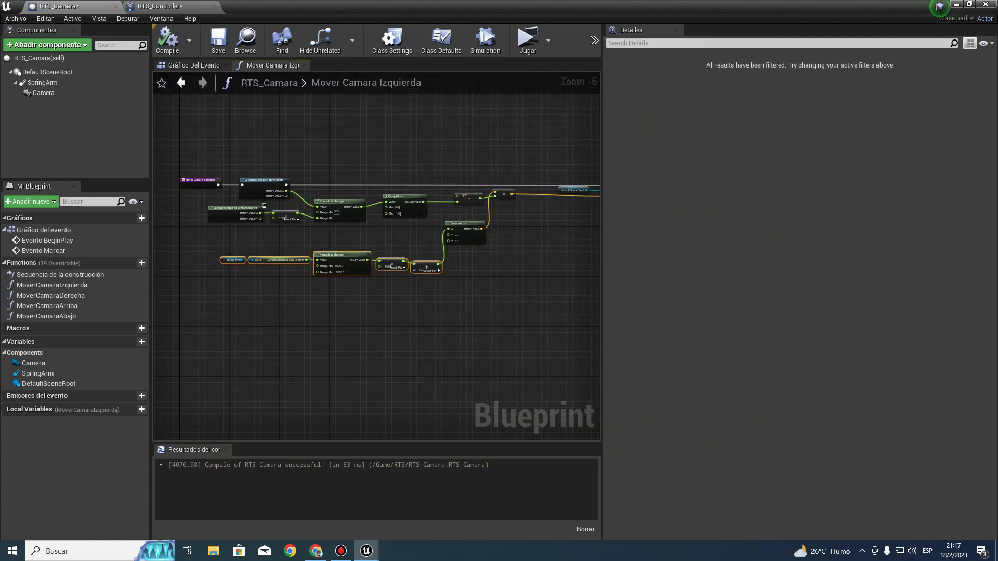
{"action": "key", "text": "Home"}
{"action": "right_click", "coordinate": [320, 237]}
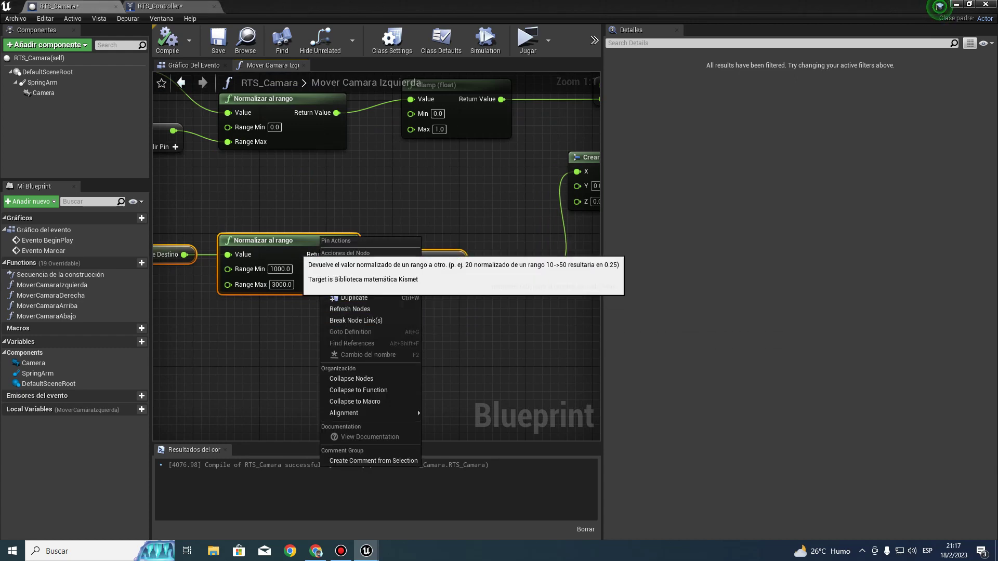
{"action": "right_click", "coordinate": [295, 251]}
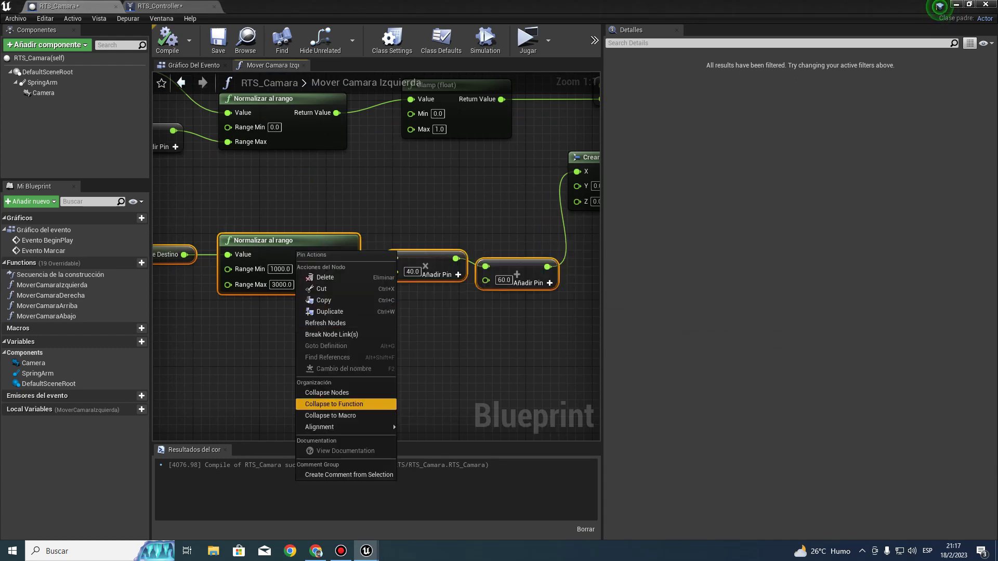
{"action": "left_click", "coordinate": [334, 403]}
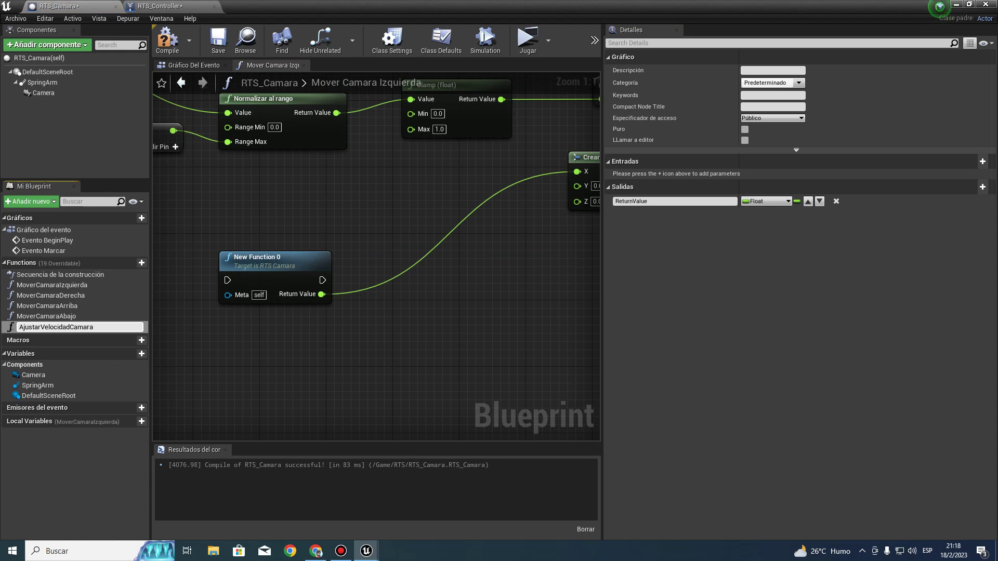
{"action": "key", "text": "Return"}
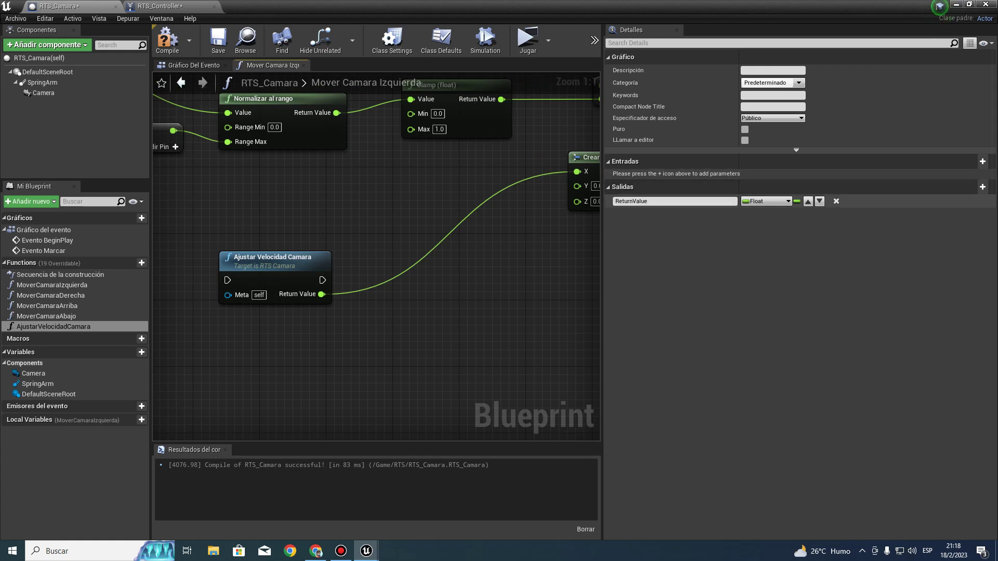
- Give AjustarVelocidadCamara a Float input named Escalar and mark the function Puro
{"action": "left_click", "coordinate": [982, 162]}
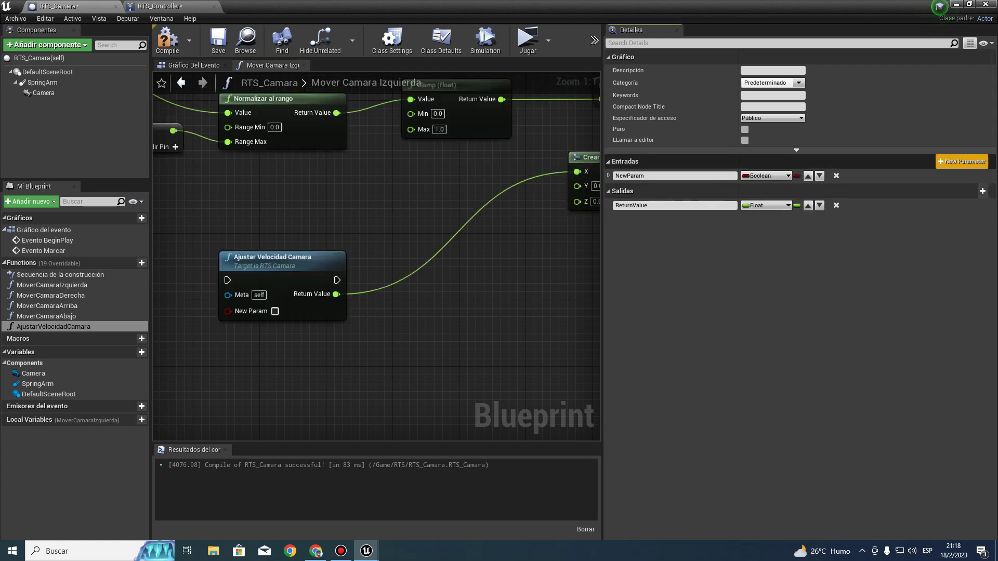
{"action": "left_click", "coordinate": [665, 176]}
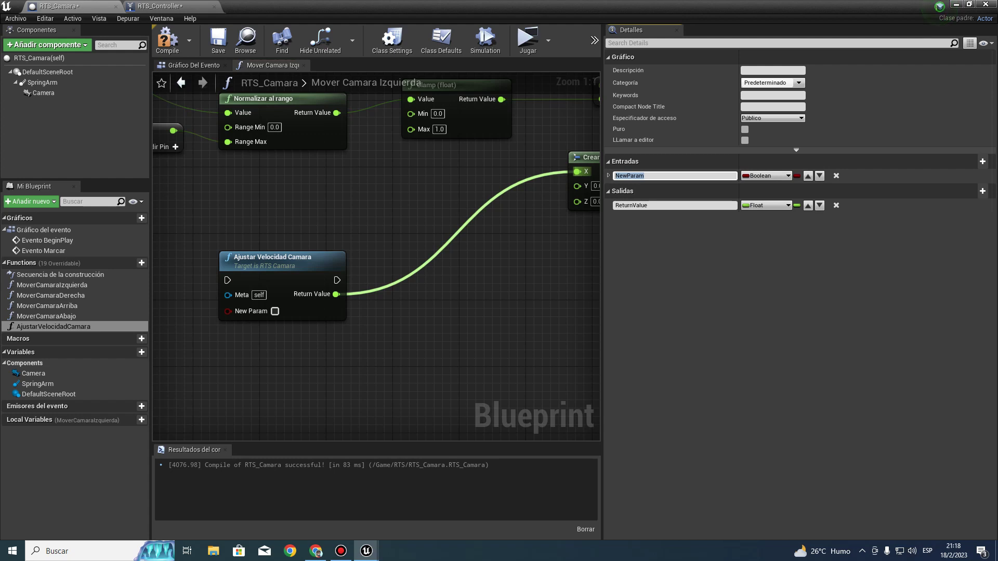
{"action": "type", "text": "scalar"}
{"action": "key", "text": "Return"}
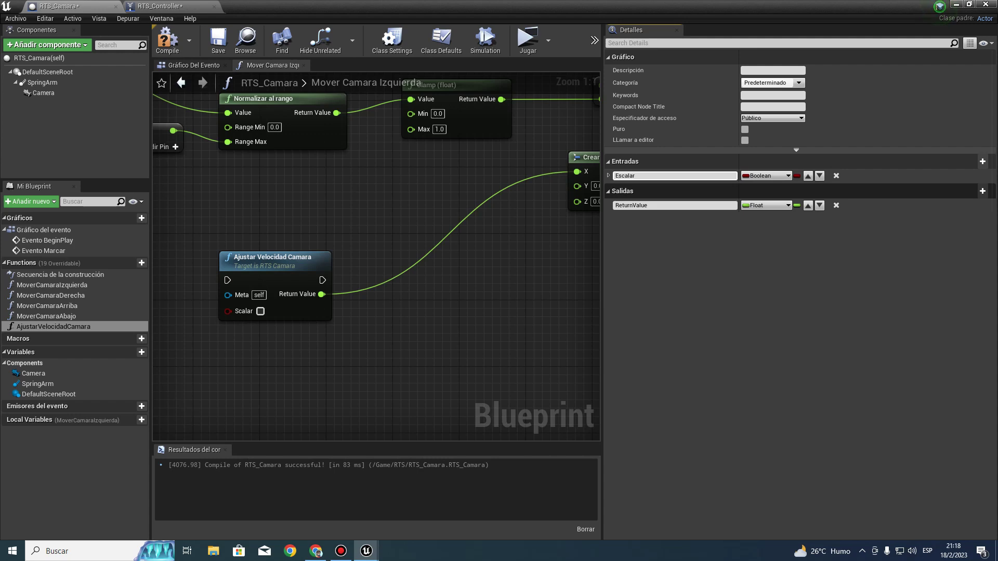
{"action": "left_click", "coordinate": [767, 175]}
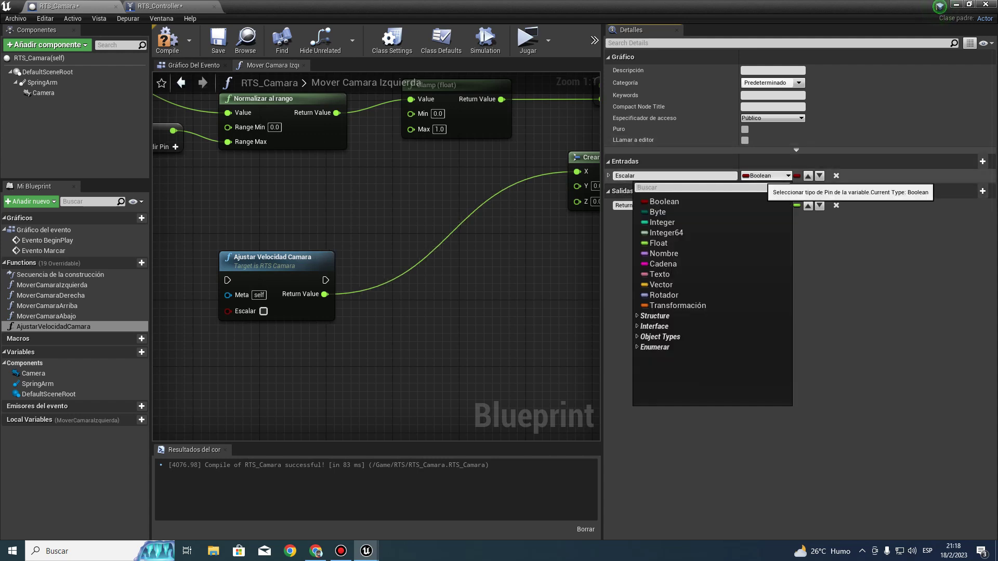
{"action": "left_click", "coordinate": [658, 243]}
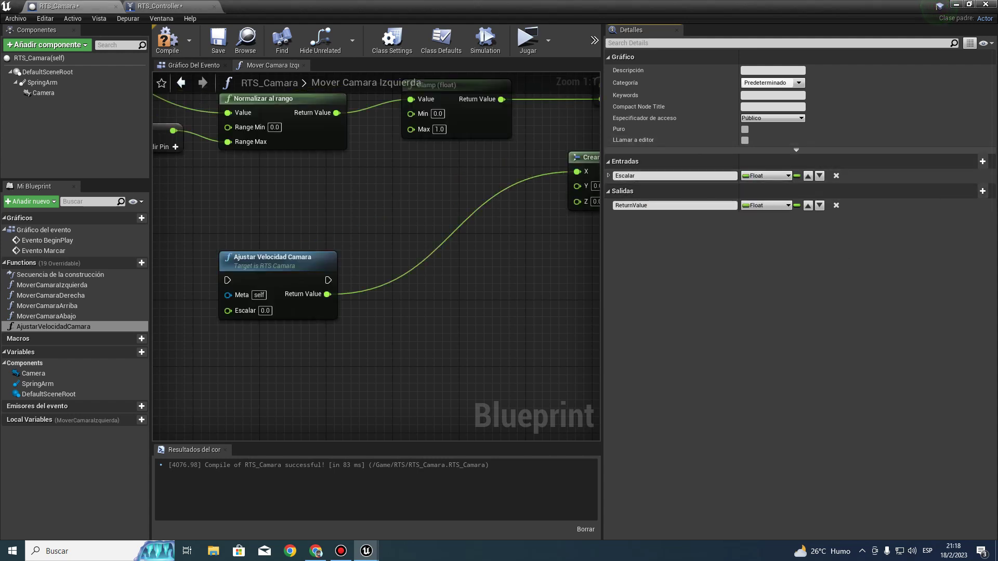
{"action": "left_click", "coordinate": [744, 129]}
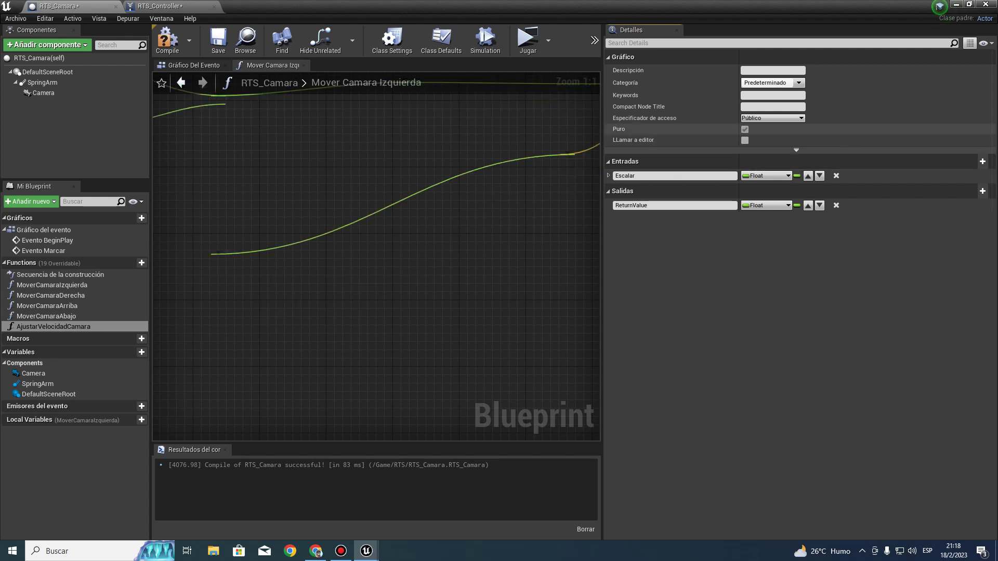
- Place the Ajustar Velocidad Camara node beside Crear vector, set Escalar to 1.0, and compile
{"action": "left_click_drag", "start_coordinate": [286, 262], "coordinate": [467, 177]}
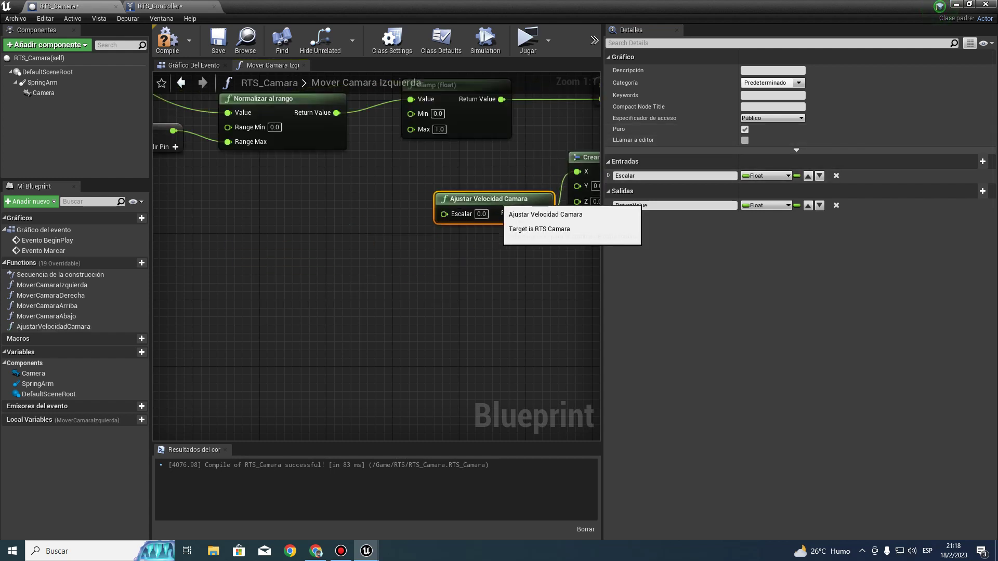
{"action": "right_click_drag", "start_coordinate": [467, 178], "coordinate": [331, 279]}
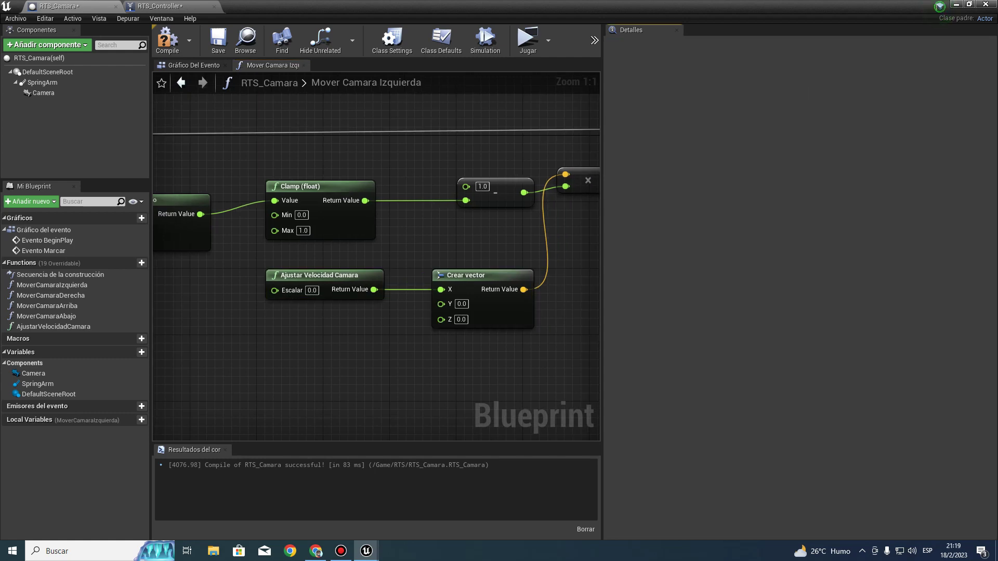
{"action": "left_click", "coordinate": [312, 290]}
{"action": "type", "text": "1"}
{"action": "key", "text": "Return"}
{"action": "key", "text": "F7"}
{"action": "right_click_drag", "start_coordinate": [364, 364], "coordinate": [334, 335]}
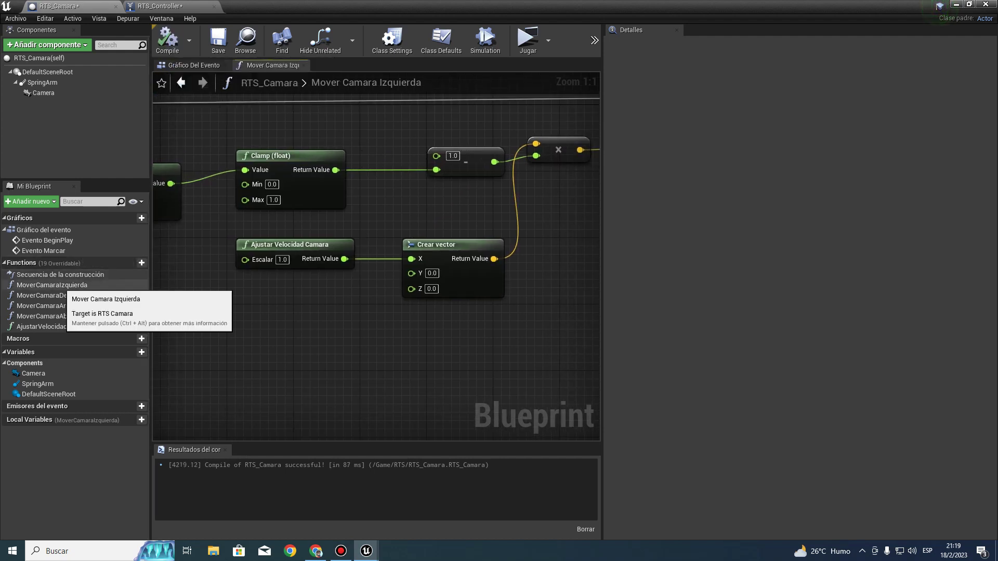
- In MoverCamaraDerecha, add a Crear vector node wired to the multiply node
{"action": "double_click", "coordinate": [51, 296]}
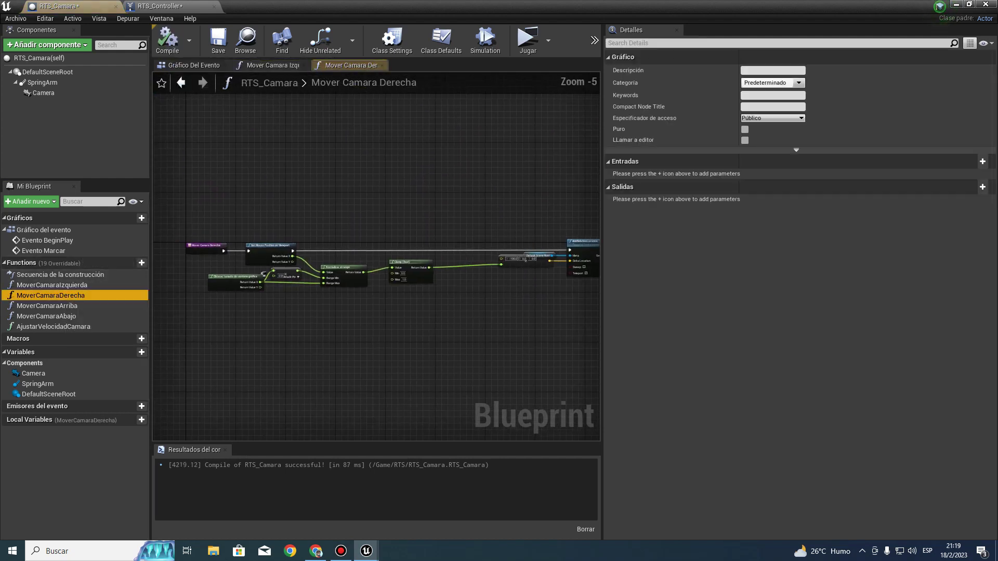
{"action": "scroll", "coordinate": [538, 278], "scroll_direction": "up", "scroll_amount": 5}
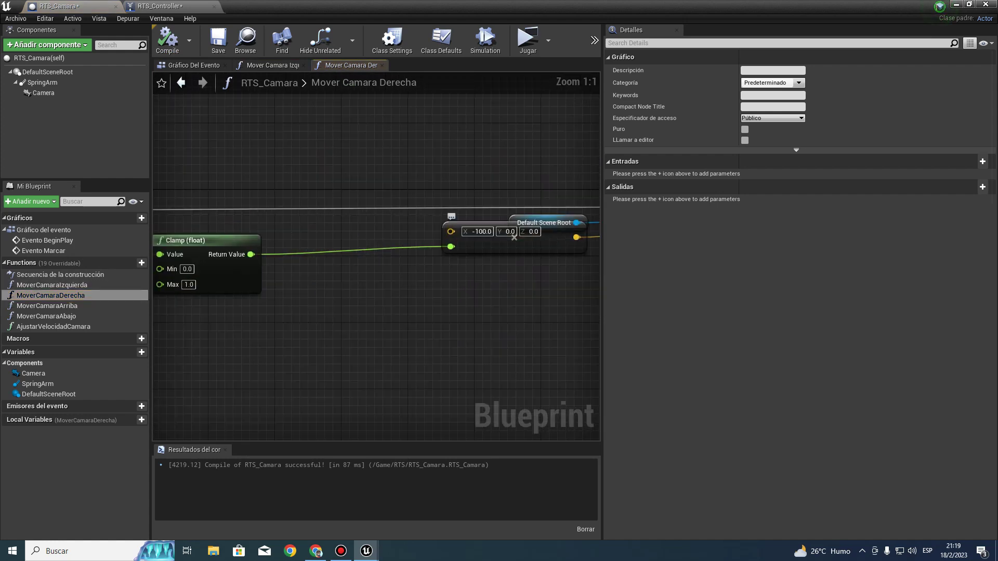
{"action": "left_click_drag", "start_coordinate": [451, 232], "coordinate": [409, 337]}
{"action": "type", "text": "crear v"}
{"action": "key", "text": "Return"}
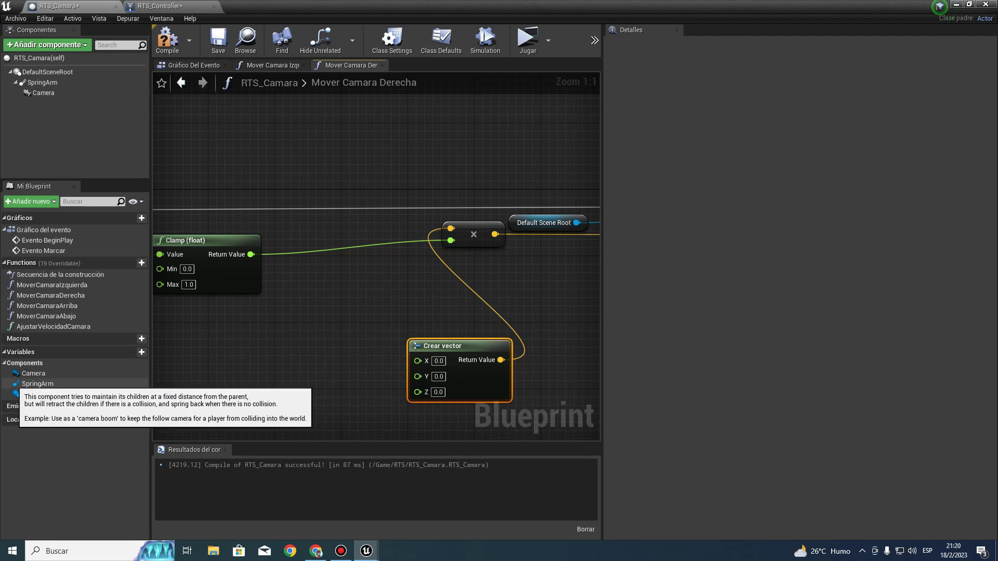
- Feed Crear vector's X from Ajustar Velocidad Camara with Escalar set to -1.0
{"action": "left_click_drag", "start_coordinate": [52, 327], "coordinate": [271, 343]}
{"action": "mouse_move", "coordinate": [333, 361]}
{"action": "left_mouse_down"}
{"action": "mouse_move", "coordinate": [300, 378]}
{"action": "mouse_move", "coordinate": [417, 359]}
{"action": "left_mouse_up"}
{"action": "left_click", "coordinate": [281, 378]}
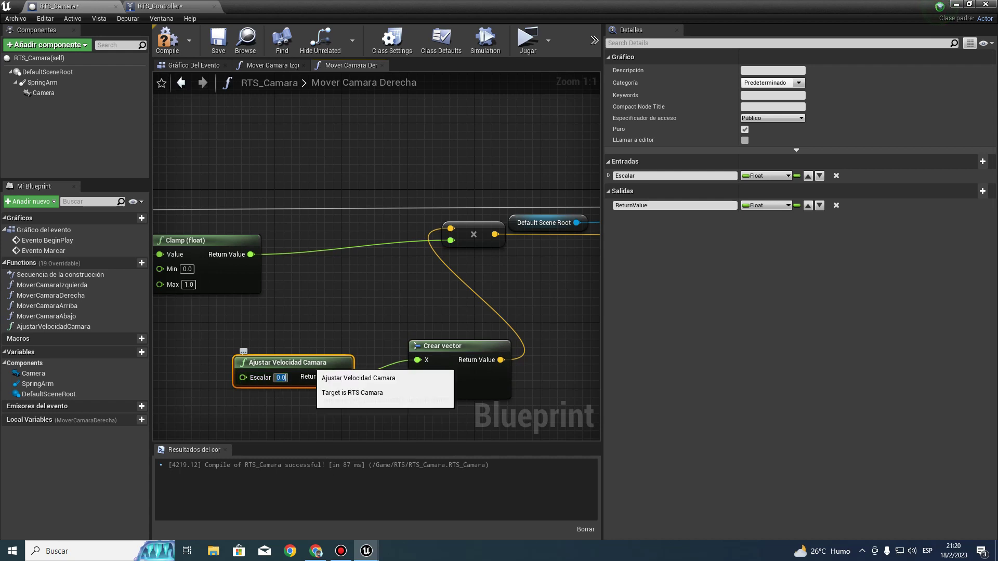
{"action": "type", "text": "-1"}
{"action": "key", "text": "Return"}
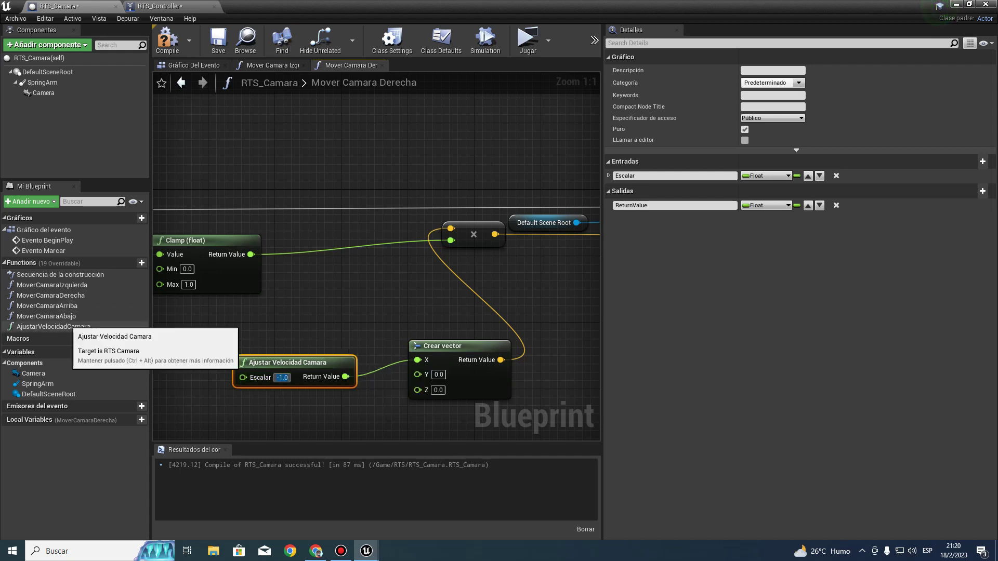
{"action": "double_click", "coordinate": [47, 306]}
{"action": "scroll", "coordinate": [427, 300], "scroll_direction": "up", "scroll_amount": 1}
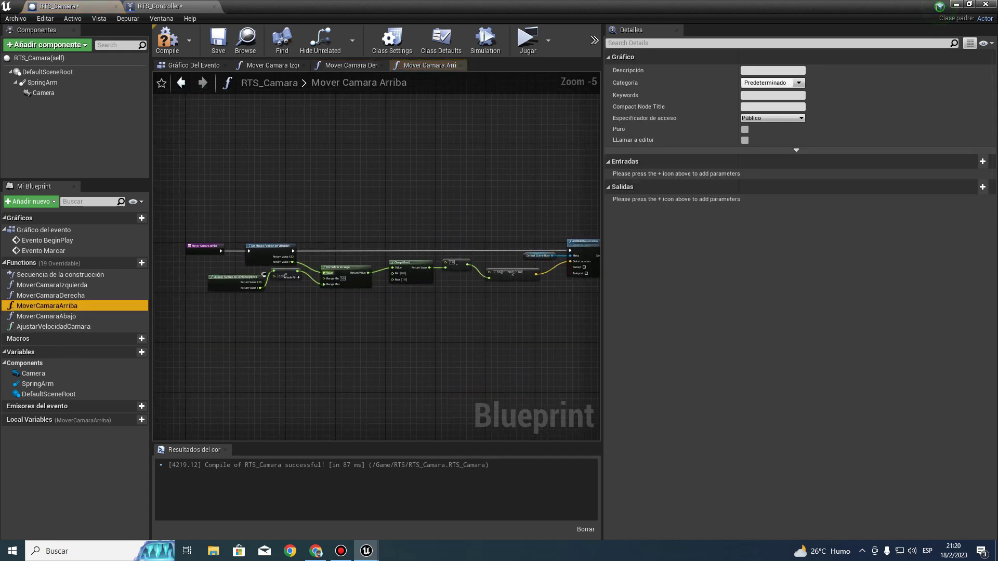
- In MoverCamaraArriba, add a Crear vector on the multiply with Y from Ajustar Velocidad Camara
{"action": "scroll", "coordinate": [427, 299], "scroll_direction": "up", "scroll_amount": 2}
{"action": "scroll", "coordinate": [428, 300], "scroll_direction": "up", "scroll_amount": 3}
{"action": "left_click_drag", "start_coordinate": [366, 294], "coordinate": [323, 349]}
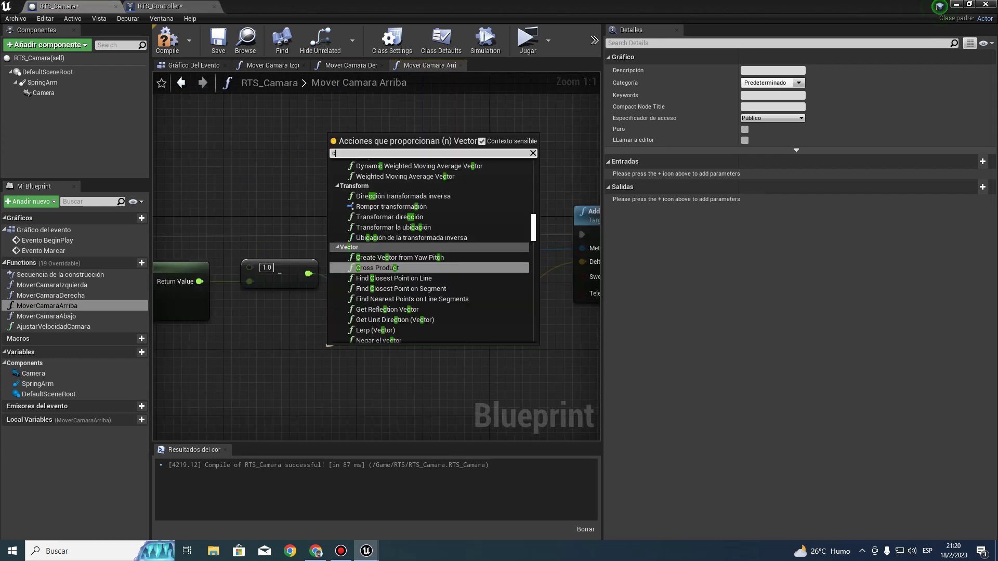
{"action": "type", "text": "make vector"}
{"action": "key", "text": "Return"}
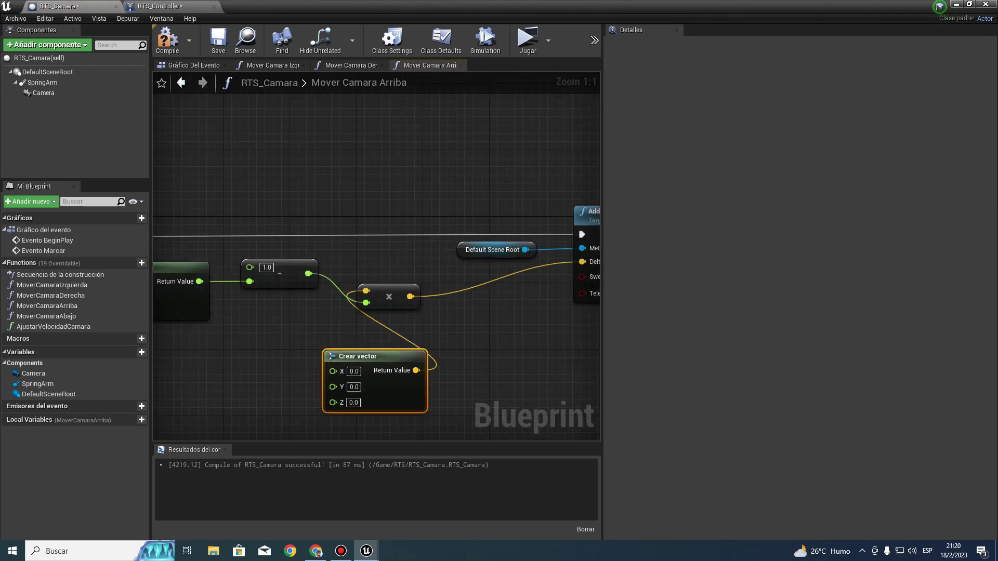
{"action": "mouse_move", "coordinate": [52, 326]}
{"action": "left_mouse_down"}
{"action": "mouse_move", "coordinate": [289, 387]}
{"action": "mouse_move", "coordinate": [332, 386]}
{"action": "left_mouse_up"}
{"action": "left_click_drag", "start_coordinate": [244, 393], "coordinate": [170, 379]}
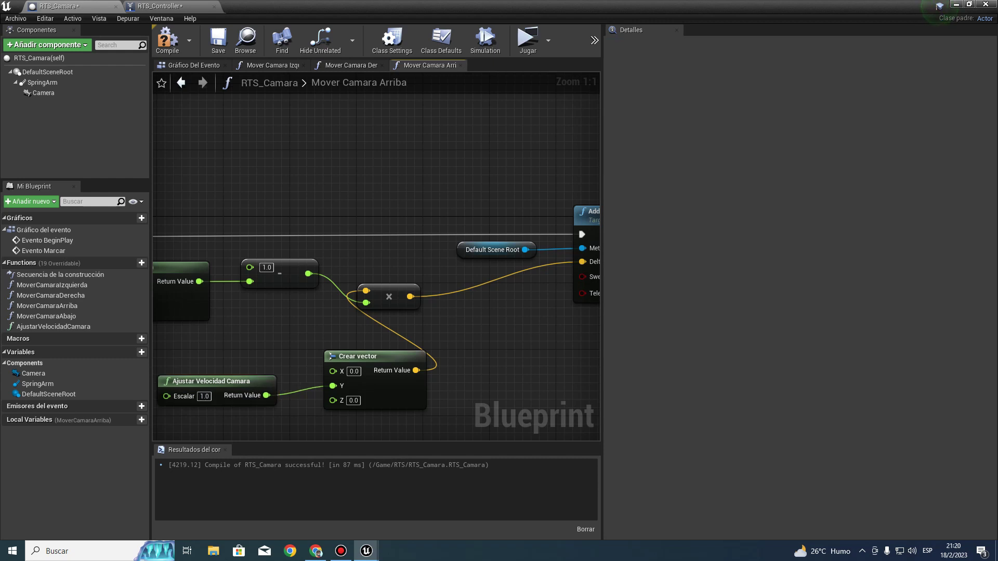
{"action": "double_click", "coordinate": [46, 316]}
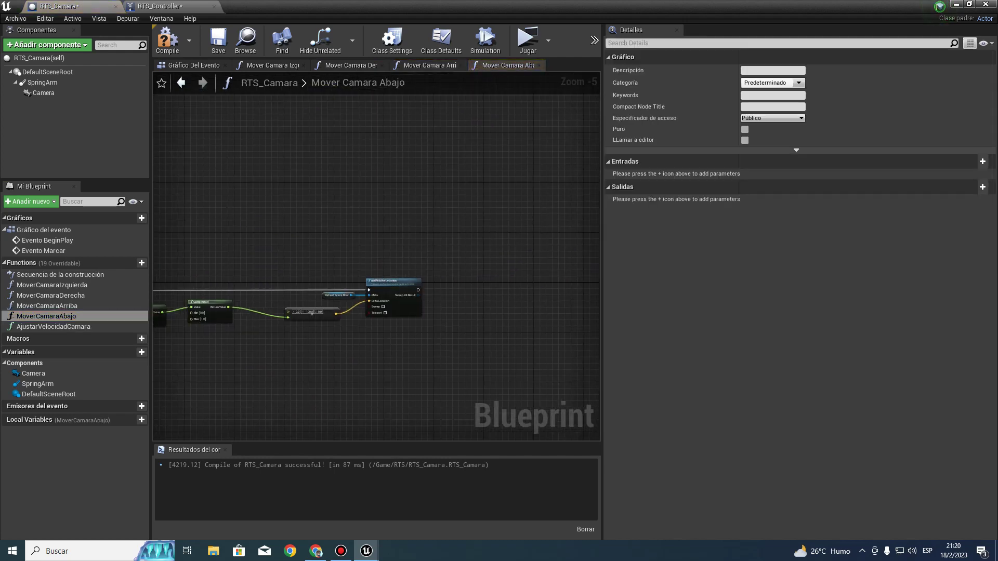
- Remove the mistaken cross node added from the multiply node's A input in MoverCamaraAbajo
{"action": "left_click_drag", "start_coordinate": [254, 318], "coordinate": [198, 367]}
{"action": "type", "text": "cra"}
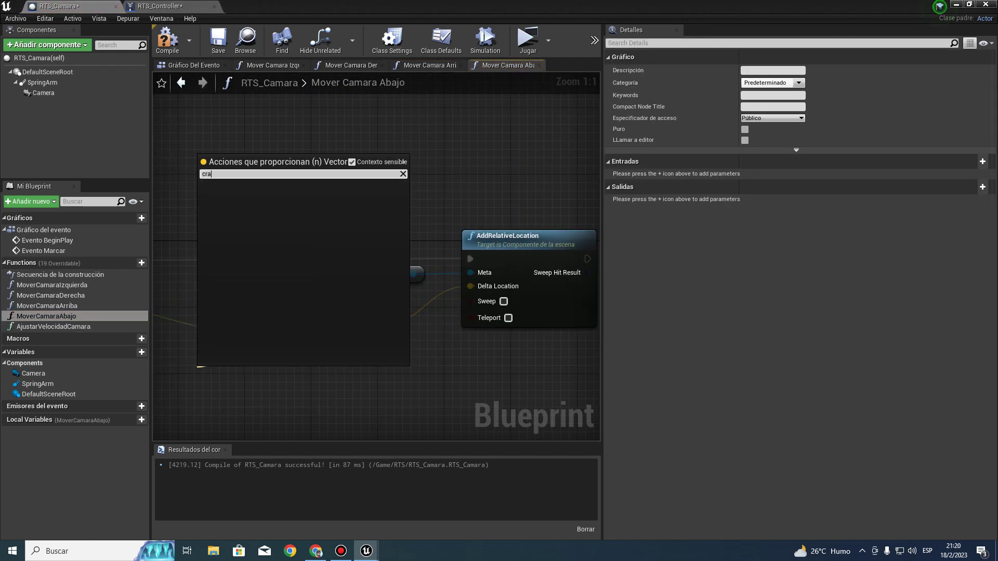
{"action": "key", "text": "Return"}
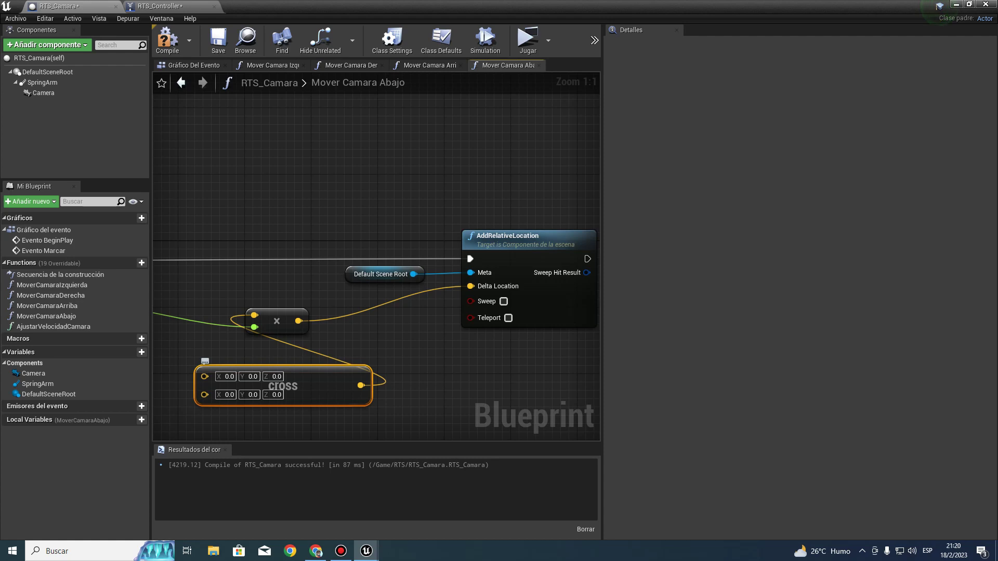
{"action": "key", "text": "Delete"}
- Wire a new Crear vector to the multiply, feeding Y from Ajustar Velocidad Camara with Escalar -1.0
{"action": "right_click_drag", "start_coordinate": [221, 321], "coordinate": [416, 284]}
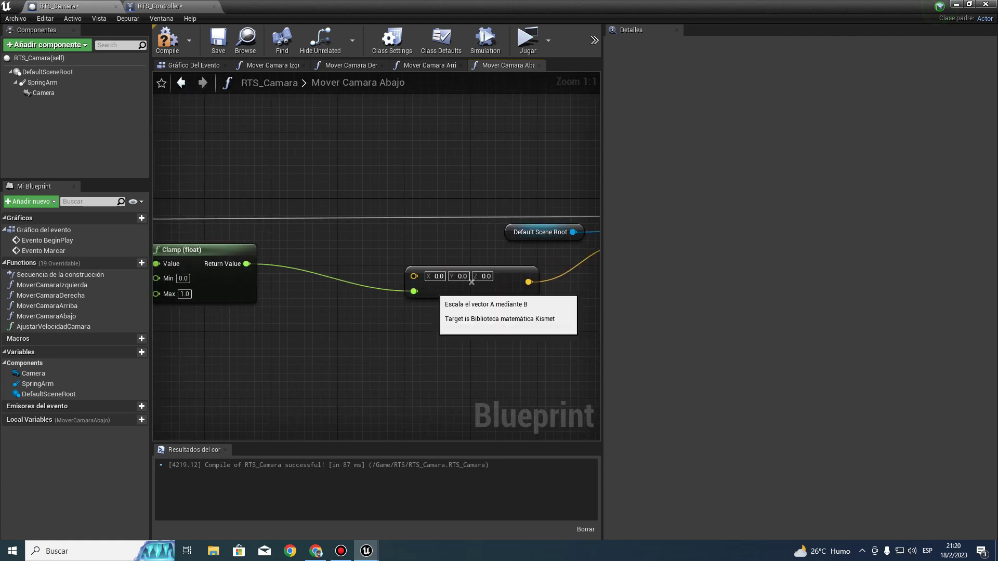
{"action": "left_click_drag", "start_coordinate": [413, 276], "coordinate": [363, 321]}
{"action": "type", "text": "crear vector"}
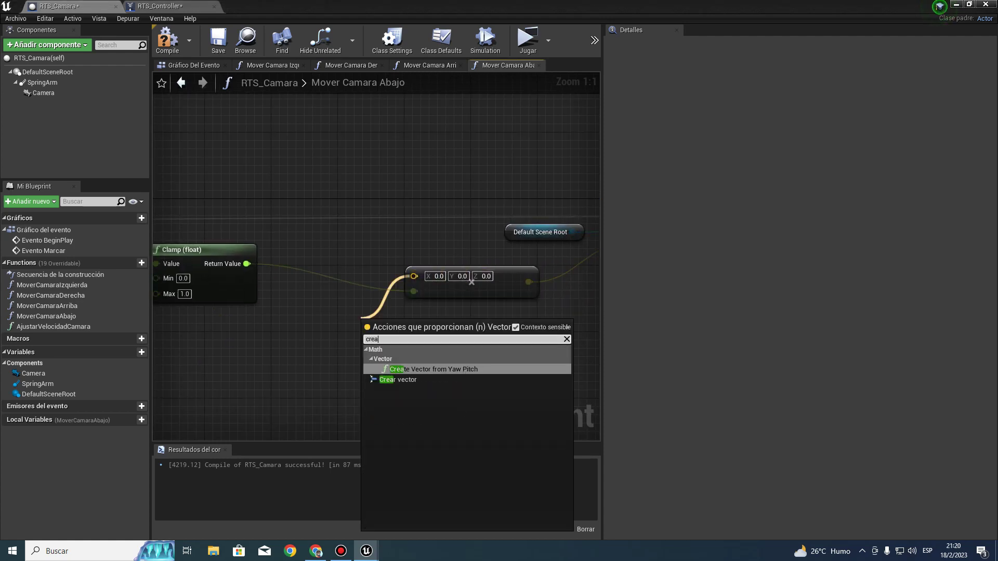
{"action": "key", "text": "Return"}
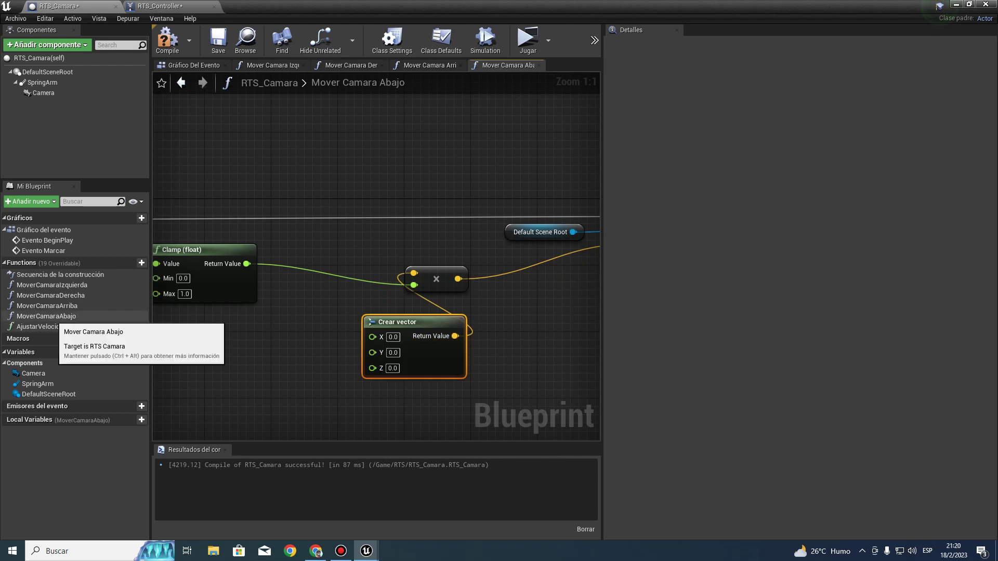
{"action": "mouse_move", "coordinate": [52, 327]}
{"action": "left_mouse_down"}
{"action": "mouse_move", "coordinate": [391, 369]}
{"action": "mouse_move", "coordinate": [312, 364]}
{"action": "left_mouse_up"}
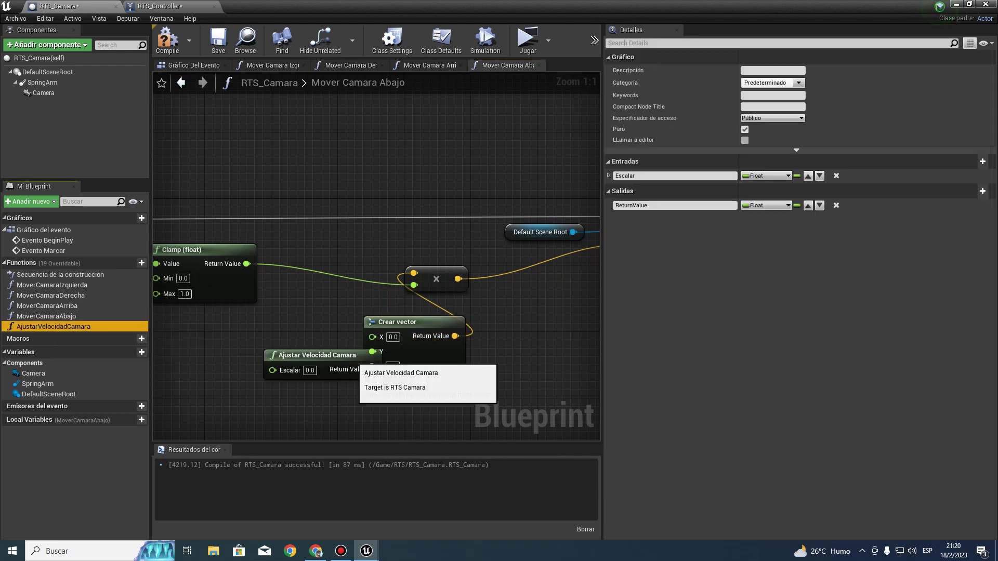
{"action": "left_click", "coordinate": [260, 370]}
{"action": "type", "text": "-1"}
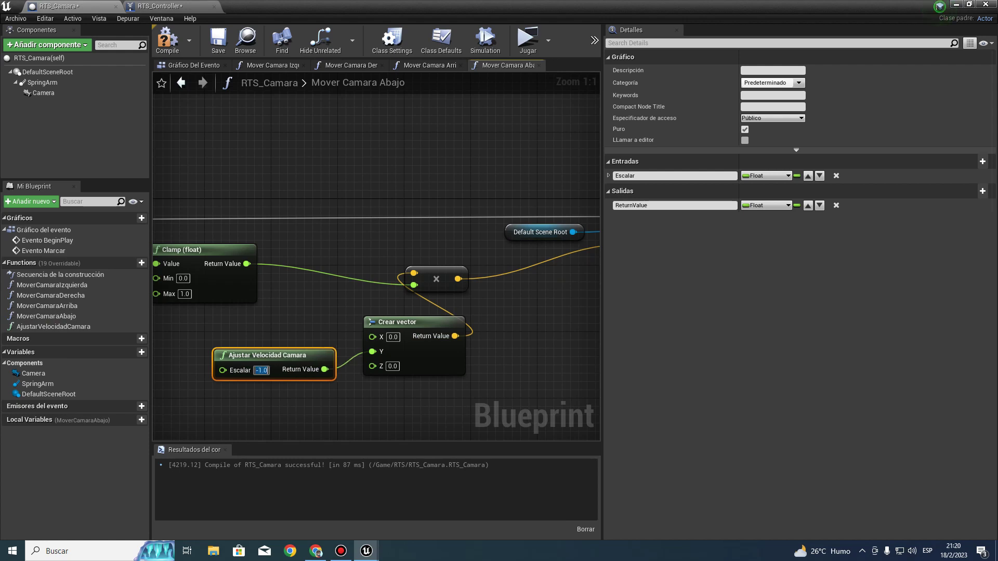
- Compile and save the blueprint, then launch the game to test the camera
{"action": "left_click", "coordinate": [167, 39]}
{"action": "left_click", "coordinate": [219, 39]}
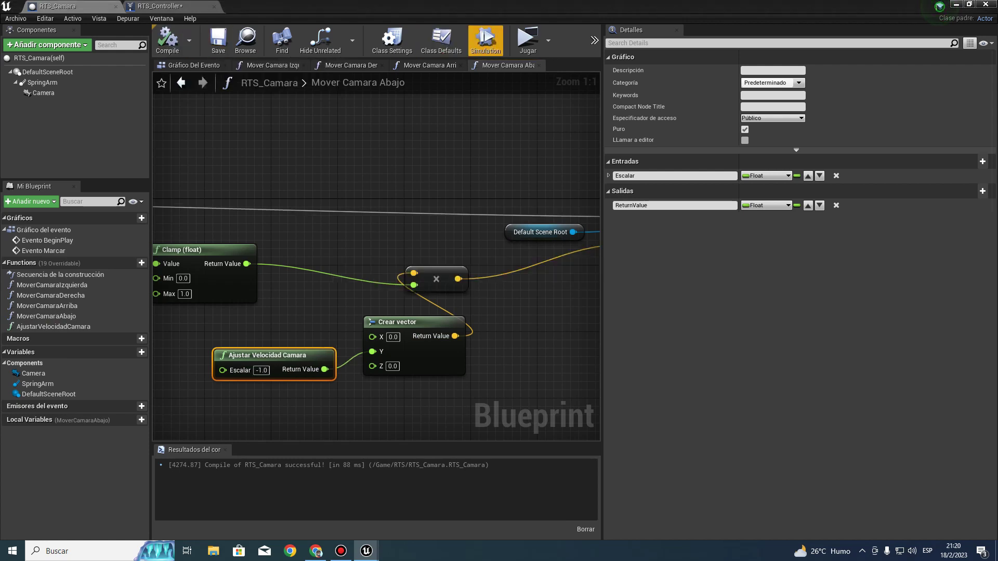
{"action": "left_click", "coordinate": [528, 41]}
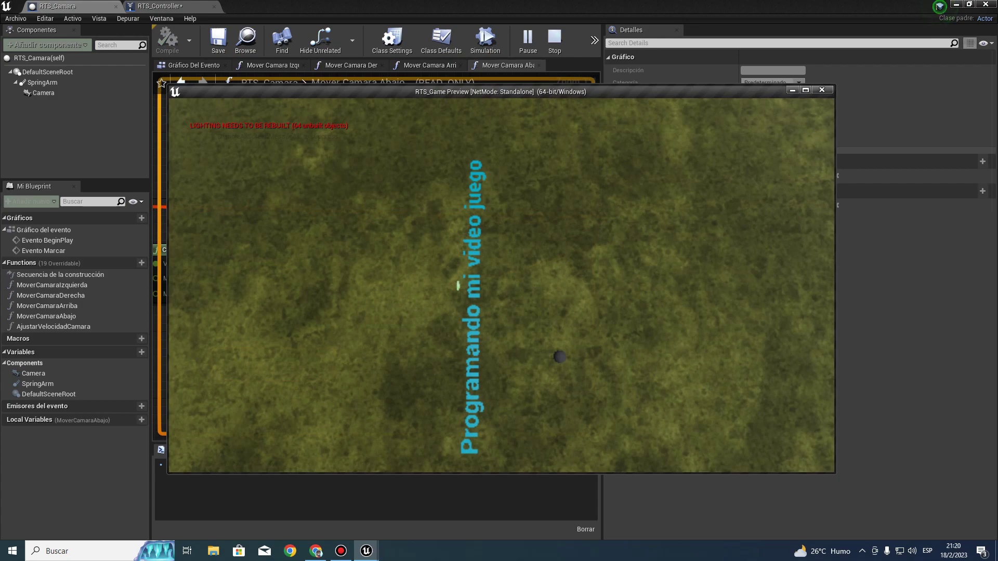
{"action": "scroll", "coordinate": [410, 287], "scroll_direction": "up", "scroll_amount": 3}
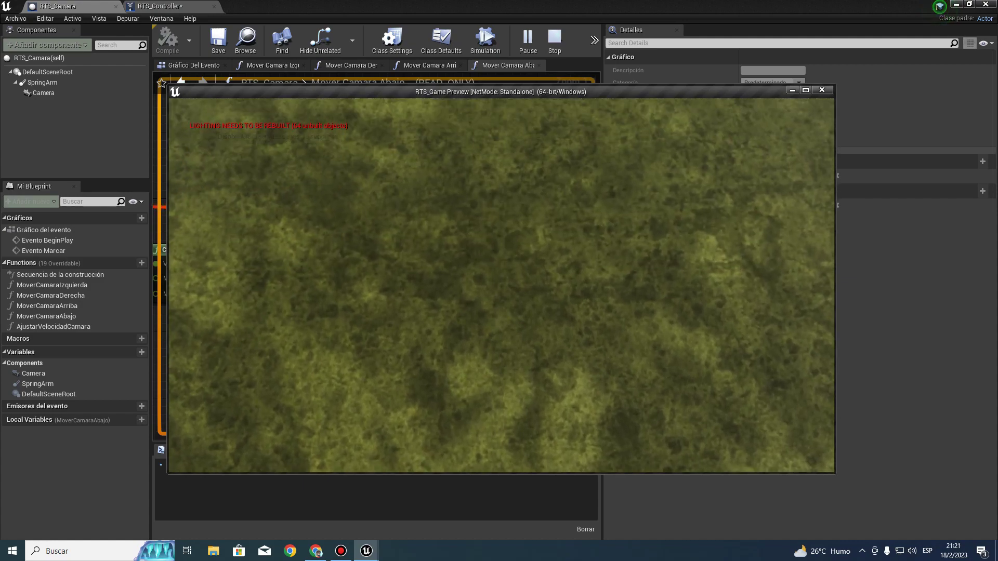
{"action": "key", "text": "Escape"}
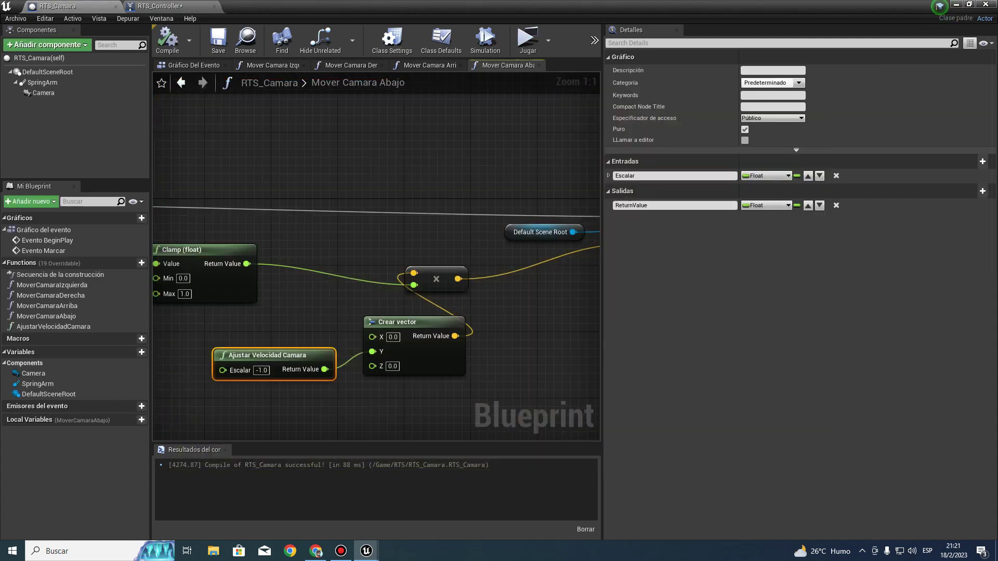
- Review the MoverCamaraArriba graph, shifting the multiply and Crear vector nodes to tidy it
{"action": "right_click_drag", "start_coordinate": [374, 260], "coordinate": [407, 242]}
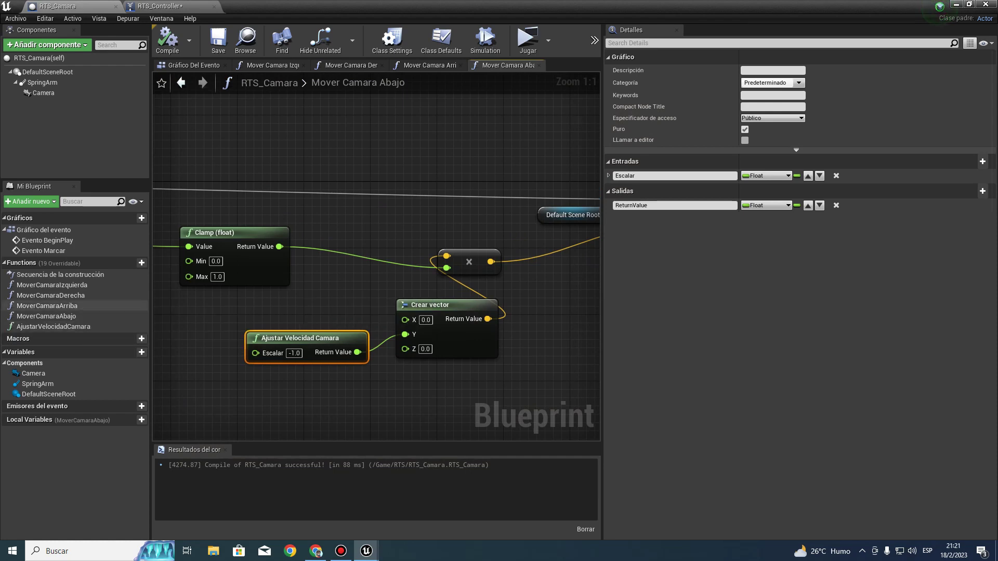
{"action": "double_click", "coordinate": [47, 305]}
{"action": "right_click_drag", "start_coordinate": [520, 320], "coordinate": [537, 255]}
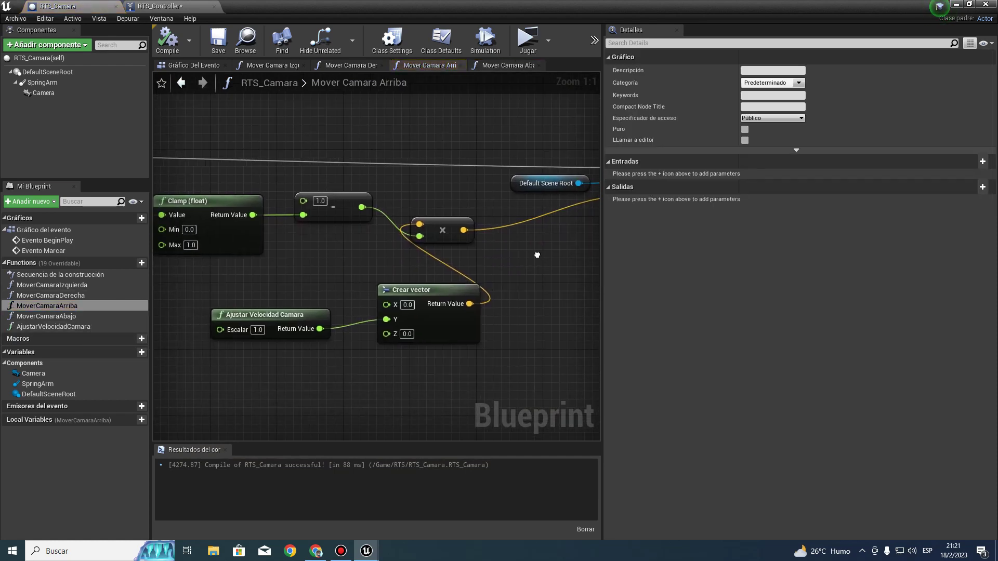
{"action": "right_click_drag", "start_coordinate": [469, 303], "coordinate": [418, 275]}
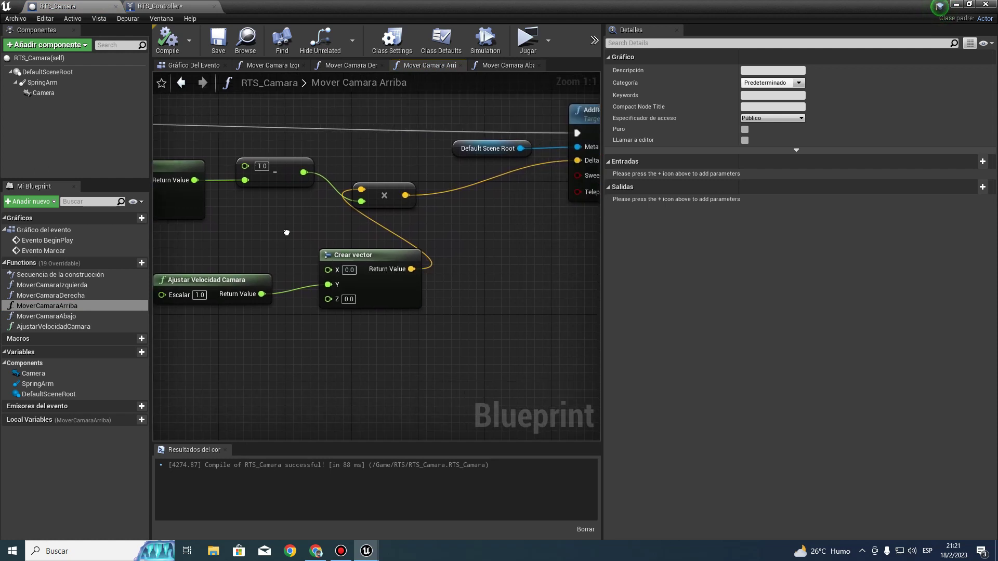
{"action": "left_click_drag", "start_coordinate": [400, 199], "coordinate": [483, 207]}
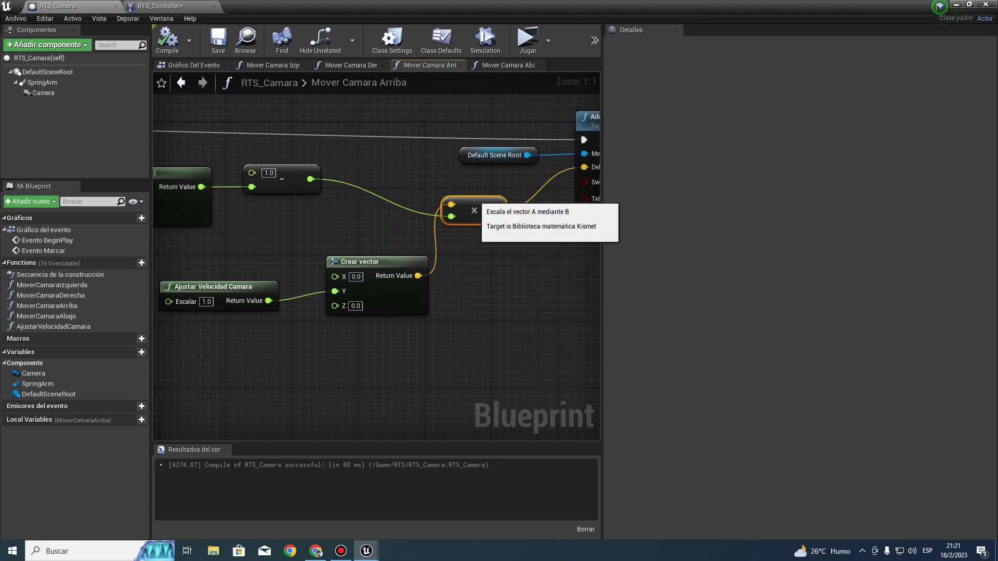
{"action": "right_click_drag", "start_coordinate": [393, 251], "coordinate": [426, 223]}
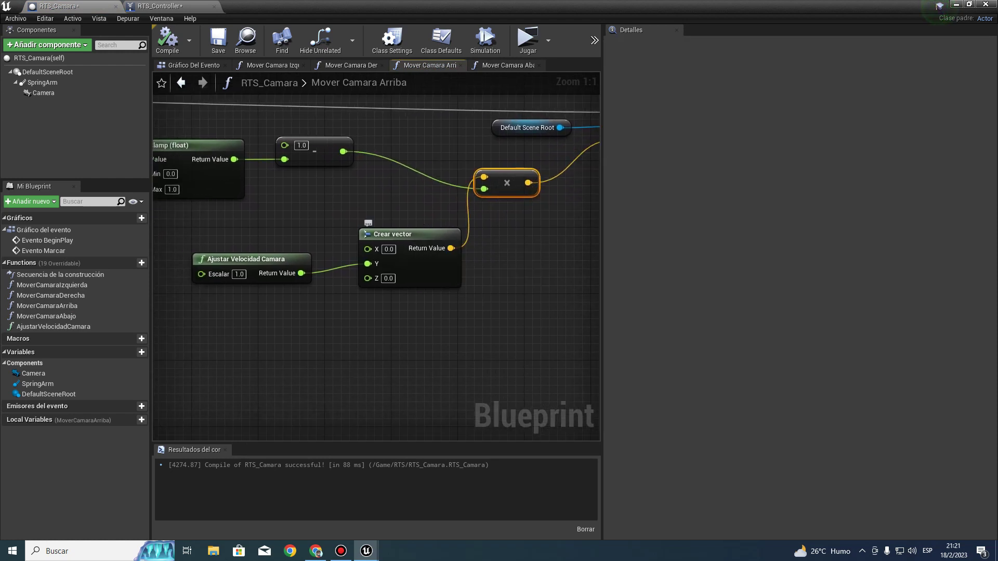
{"action": "left_click_drag", "start_coordinate": [367, 233], "coordinate": [359, 208]}
{"action": "right_click_drag", "start_coordinate": [358, 208], "coordinate": [405, 231]}
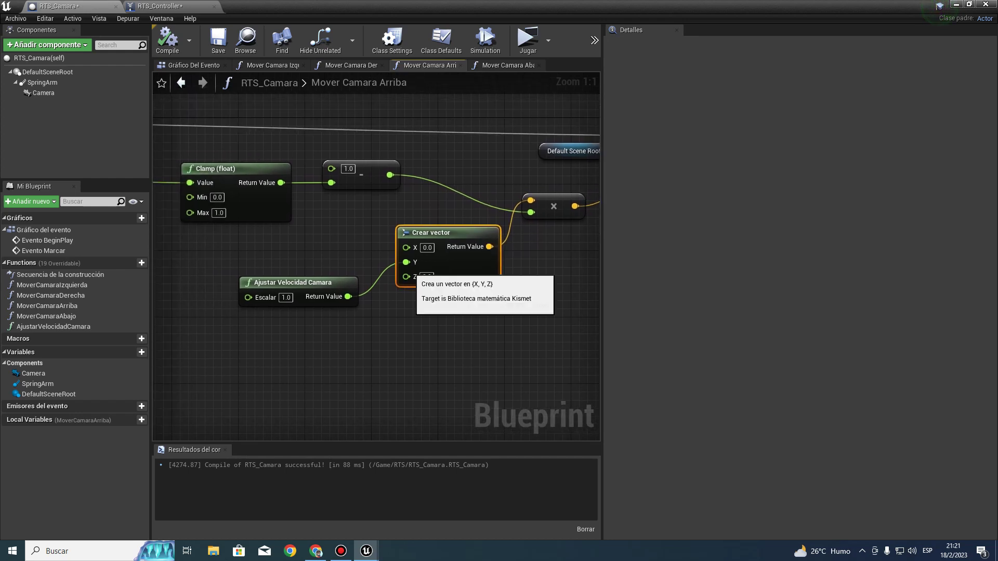
- Check the MoverCamaraAbajo graph, then open the AjustarVelocidadCamara function graph
{"action": "double_click", "coordinate": [46, 316]}
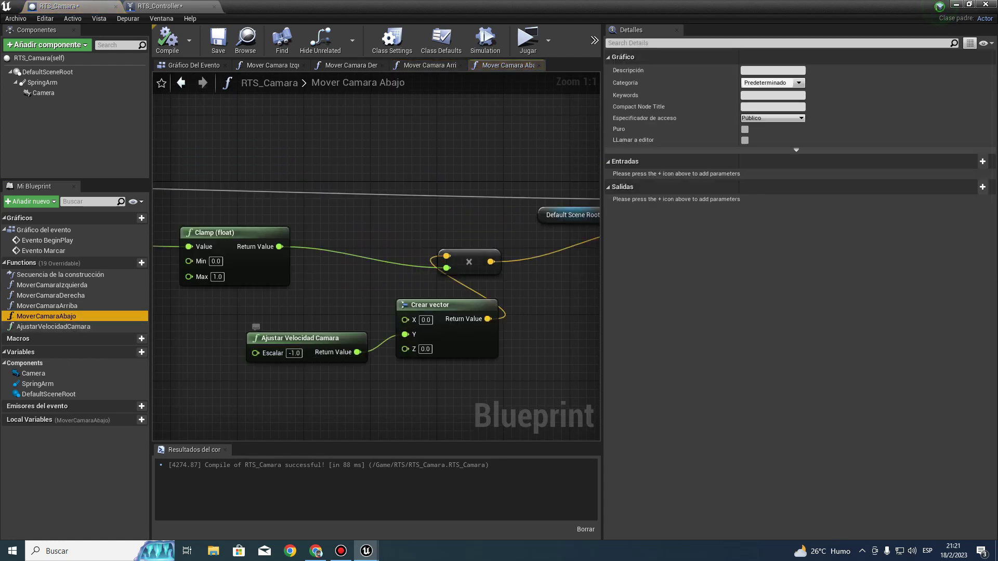
{"action": "right_click_drag", "start_coordinate": [294, 359], "coordinate": [254, 353]}
{"action": "right_click_drag", "start_coordinate": [398, 238], "coordinate": [508, 164]}
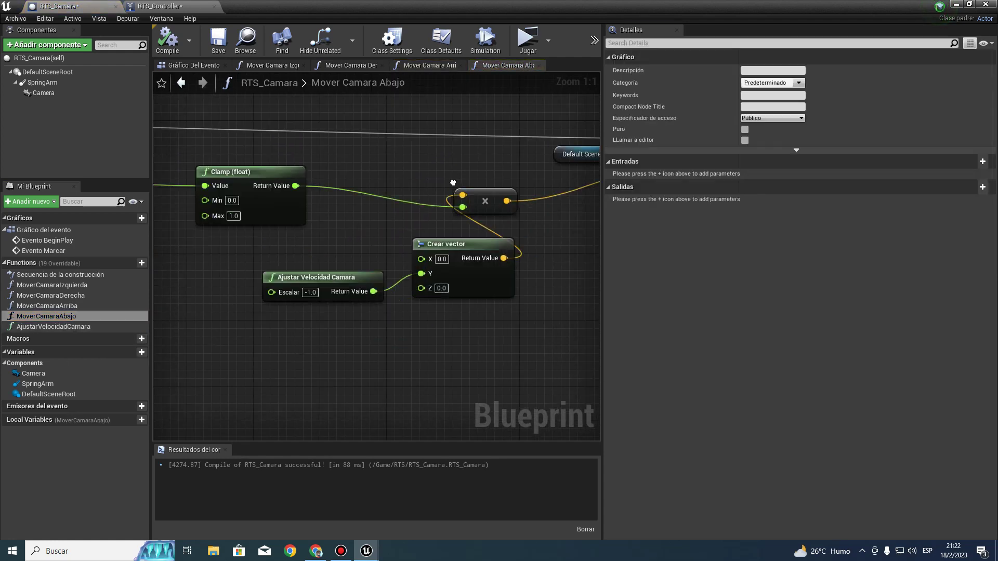
{"action": "double_click", "coordinate": [52, 326]}
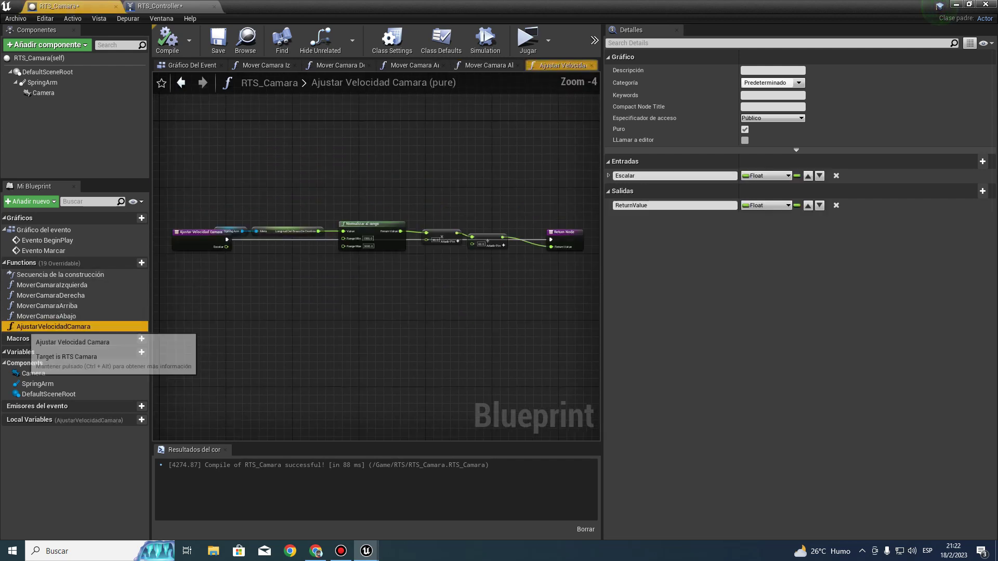
- Add a float * float node after the addition result, with Escalar as its other input
{"action": "scroll", "coordinate": [280, 291], "scroll_direction": "up", "scroll_amount": 4}
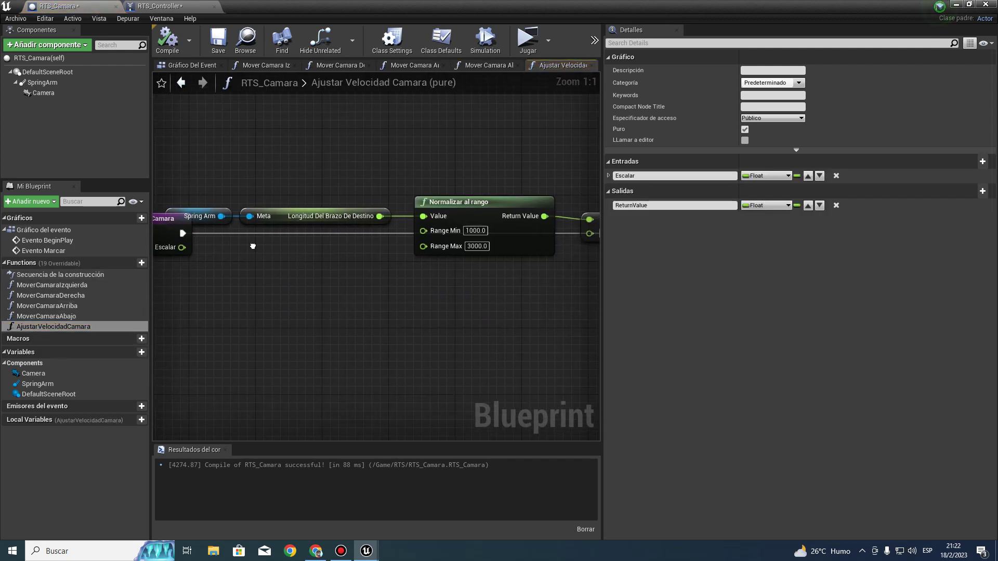
{"action": "right_click_drag", "start_coordinate": [291, 280], "coordinate": [57, 213]}
{"action": "right_click_drag", "start_coordinate": [435, 186], "coordinate": [251, 230]}
{"action": "left_click_drag", "start_coordinate": [198, 151], "coordinate": [330, 248]}
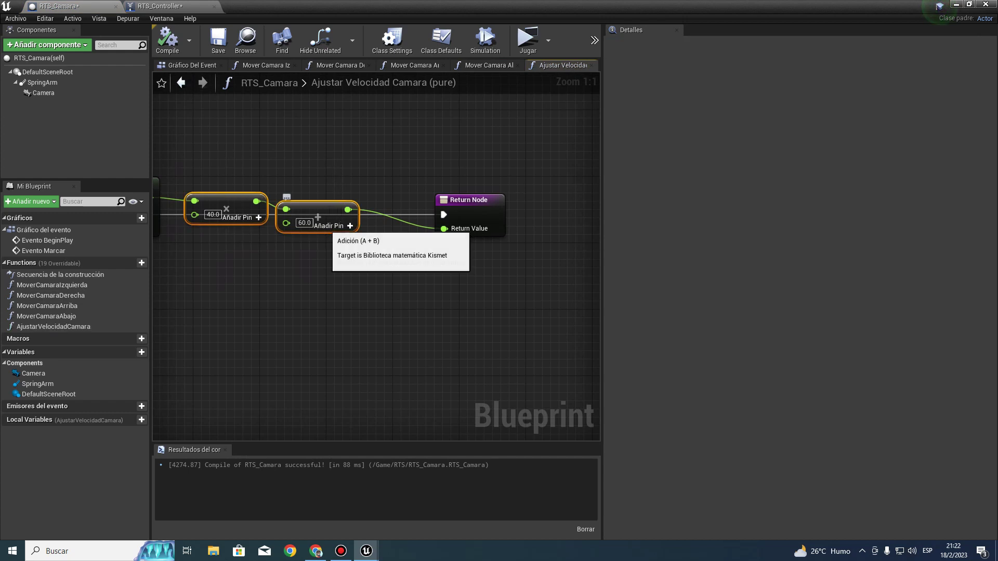
{"action": "mouse_move", "coordinate": [318, 233]}
{"action": "right_mouse_down"}
{"action": "mouse_move", "coordinate": [468, 313]}
{"action": "mouse_move", "coordinate": [579, 330]}
{"action": "mouse_move", "coordinate": [374, 292]}
{"action": "right_mouse_up"}
{"action": "mouse_move", "coordinate": [403, 267]}
{"action": "left_mouse_down"}
{"action": "mouse_move", "coordinate": [441, 303]}
{"action": "mouse_move", "coordinate": [435, 294]}
{"action": "left_mouse_up"}
{"action": "type", "text": "*"}
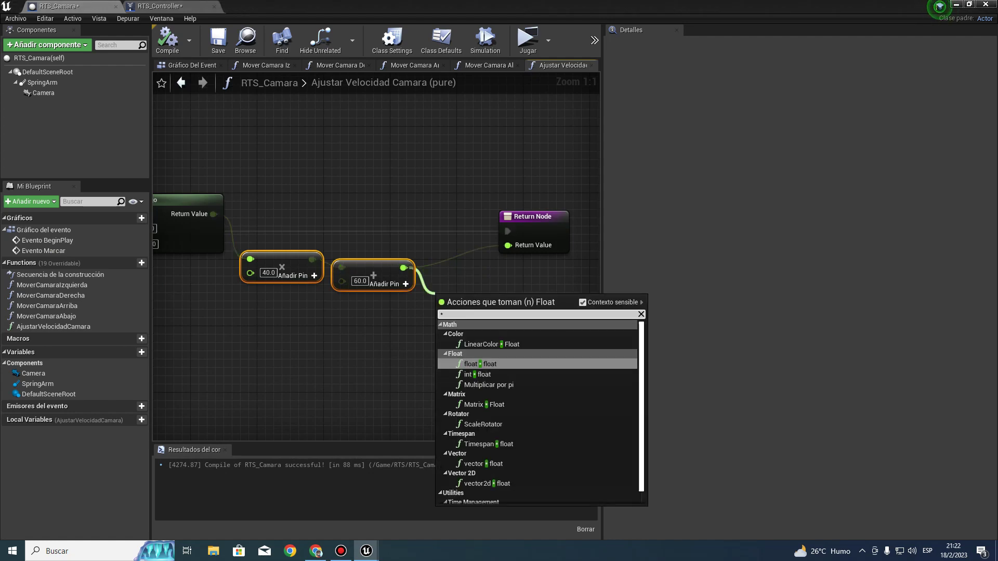
{"action": "key", "text": "Return"}
{"action": "mouse_move", "coordinate": [441, 314]}
{"action": "left_mouse_down"}
{"action": "mouse_move", "coordinate": [155, 295]}
{"action": "mouse_move", "coordinate": [331, 245]}
{"action": "left_mouse_up"}
{"action": "right_click_drag", "start_coordinate": [331, 245], "coordinate": [3, 218]}
- Connect the multiply output to Return Value, then compile, save and play-test the camera
{"action": "right_click_drag", "start_coordinate": [467, 260], "coordinate": [285, 261]}
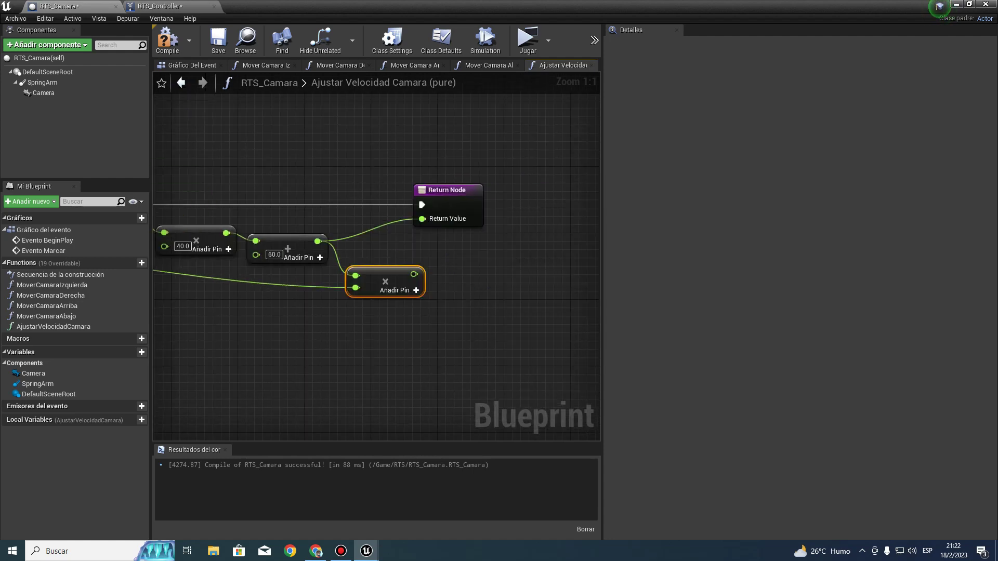
{"action": "left_click_drag", "start_coordinate": [414, 274], "coordinate": [422, 219]}
{"action": "right_click_drag", "start_coordinate": [422, 218], "coordinate": [516, 222]}
{"action": "left_click", "coordinate": [540, 194]}
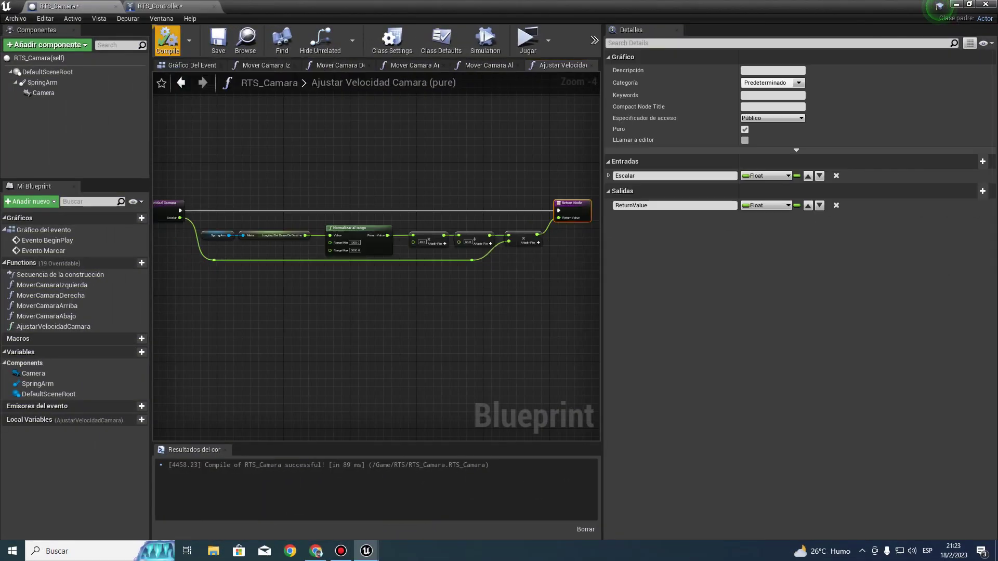
{"action": "left_click", "coordinate": [218, 39]}
{"action": "left_click", "coordinate": [527, 39]}
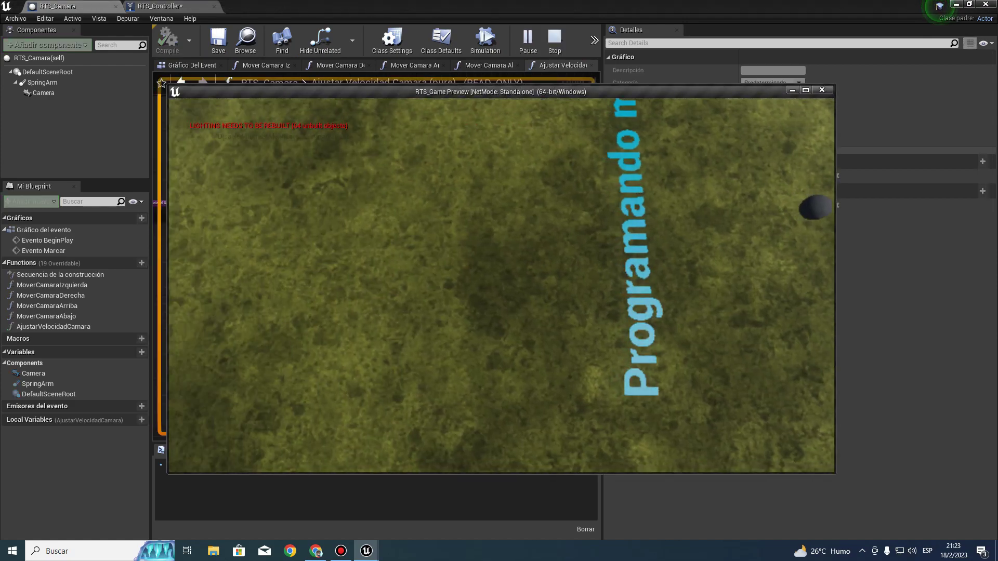
{"action": "scroll", "coordinate": [501, 285], "scroll_direction": "down", "scroll_amount": 3}
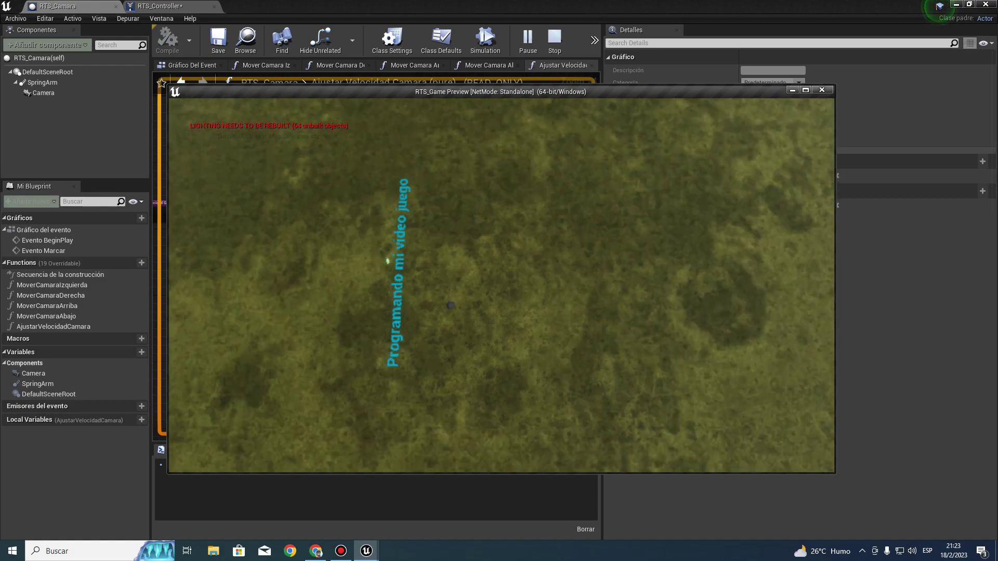
{"action": "scroll", "coordinate": [501, 286], "scroll_direction": "down", "scroll_amount": 2}
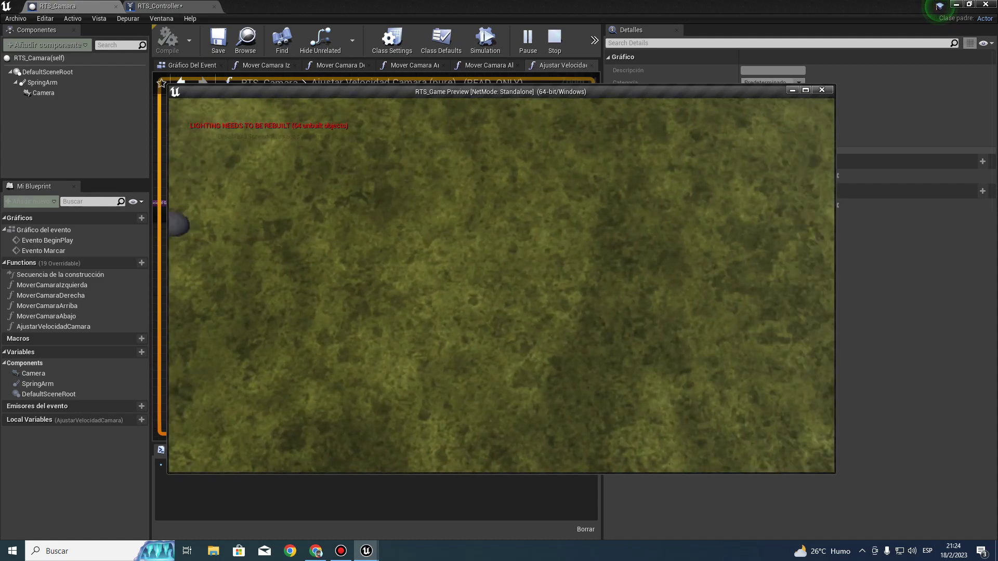
{"action": "key", "text": "Escape"}
{"action": "left_click", "coordinate": [527, 39]}
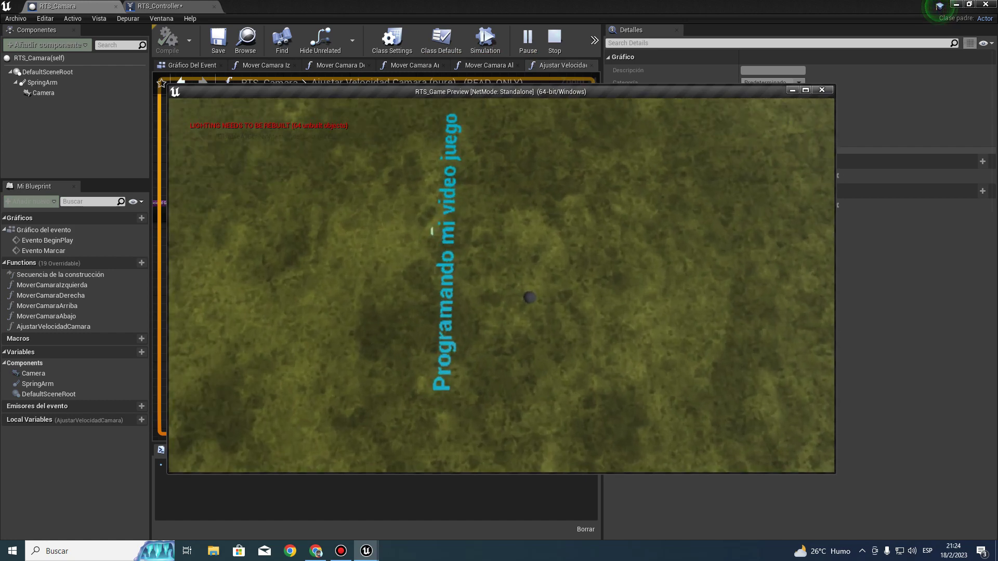
{"action": "scroll", "coordinate": [416, 218], "scroll_direction": "up", "scroll_amount": 3}
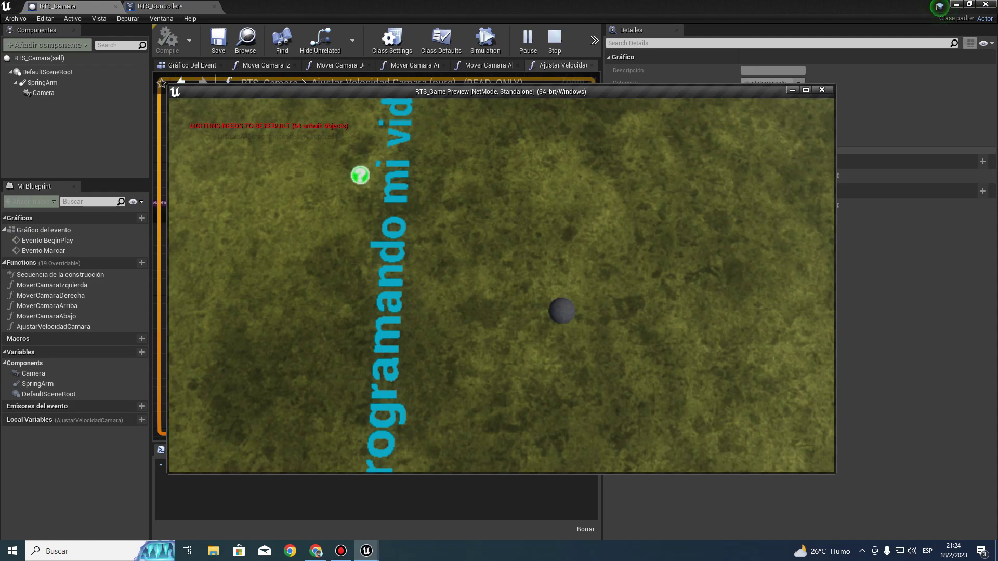
{"action": "scroll", "coordinate": [501, 286], "scroll_direction": "down", "scroll_amount": 3}
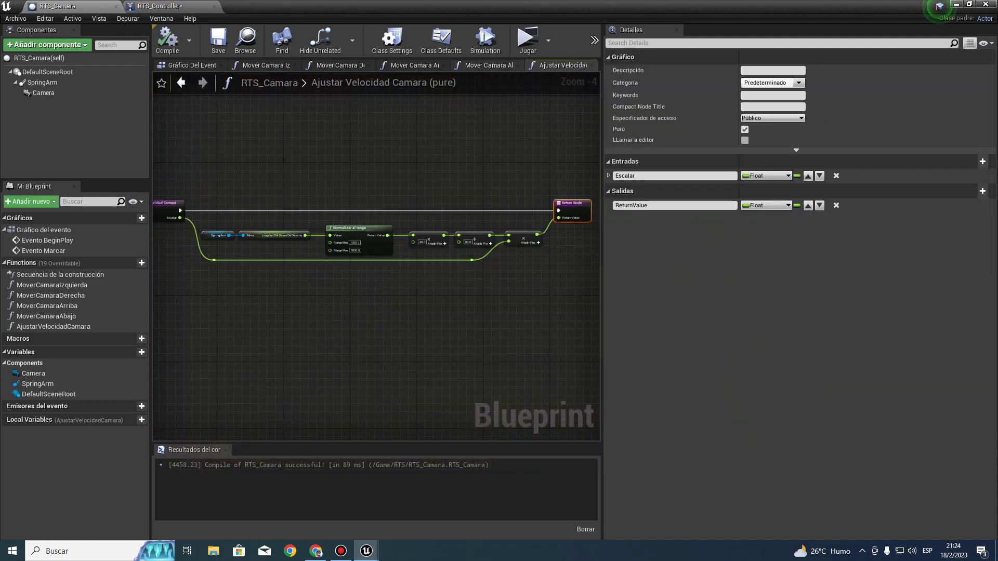
{"action": "key", "text": "Escape"}
{"action": "left_click", "coordinate": [528, 41]}
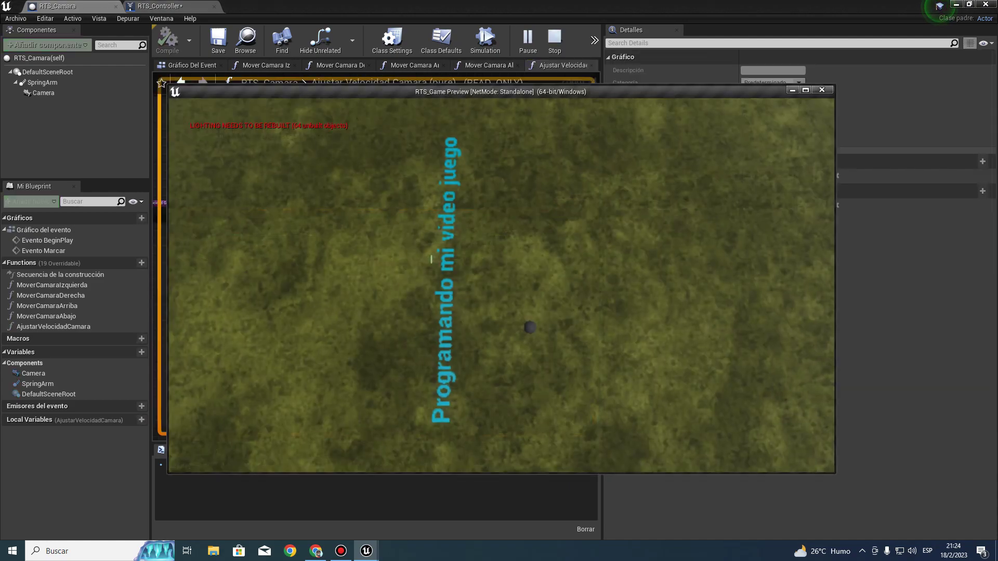
{"action": "scroll", "coordinate": [363, 234], "scroll_direction": "up", "scroll_amount": 2}
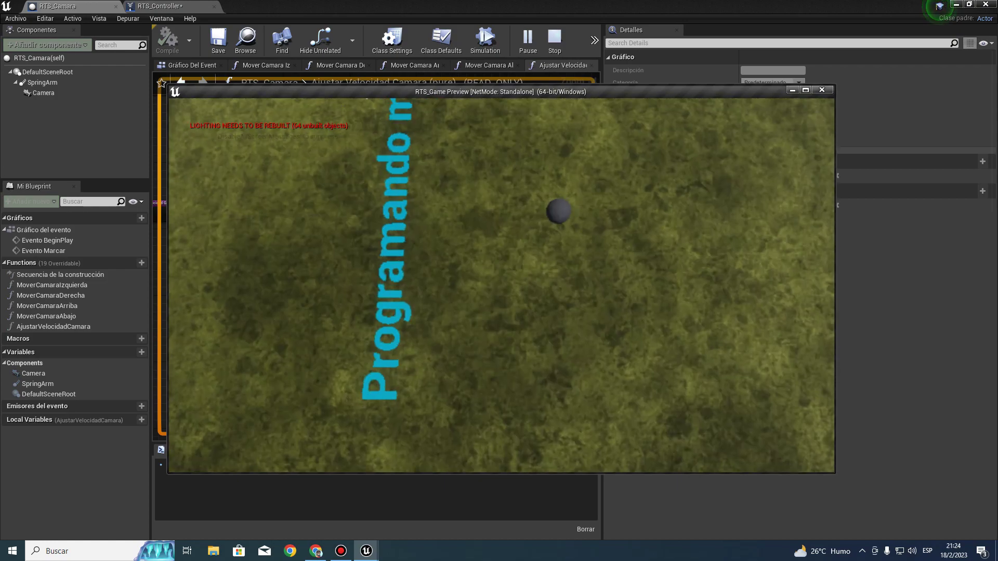
{"action": "scroll", "coordinate": [501, 285], "scroll_direction": "down", "scroll_amount": 2}
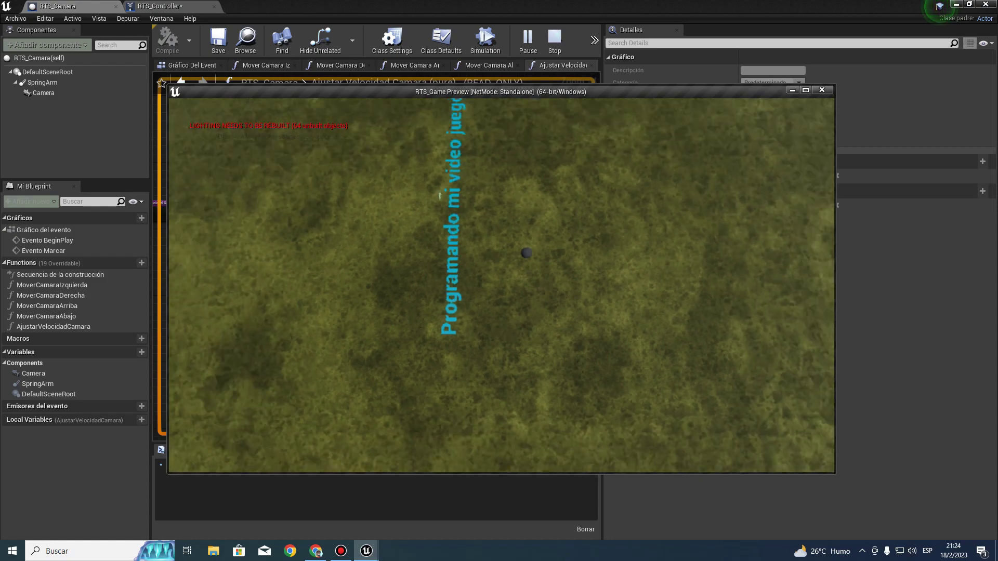
{"action": "key", "text": "Escape"}
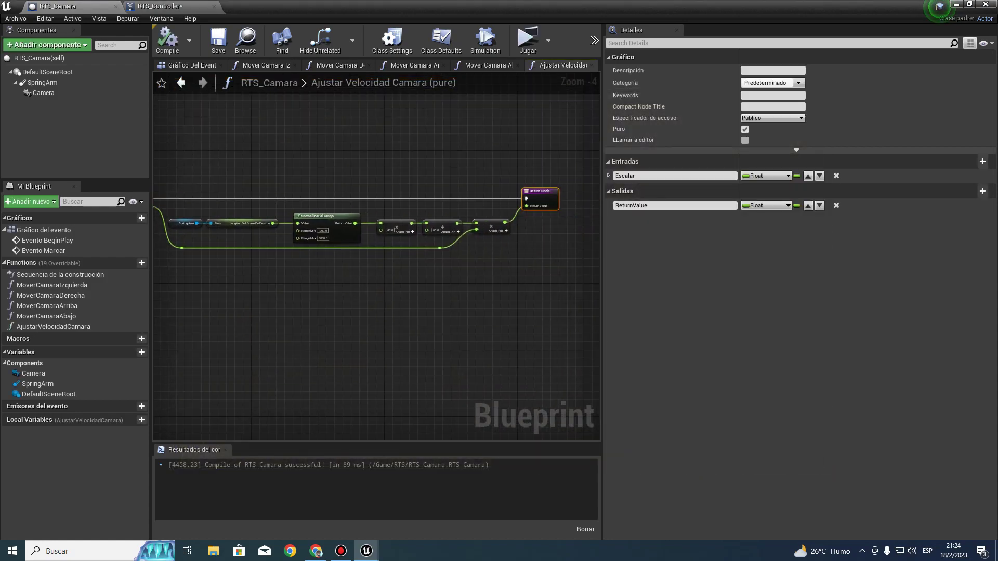
- Back in the level editor, reopen RTS_Camara from the RTS folder of the Content Browser
{"action": "key", "text": "alt+Tab"}
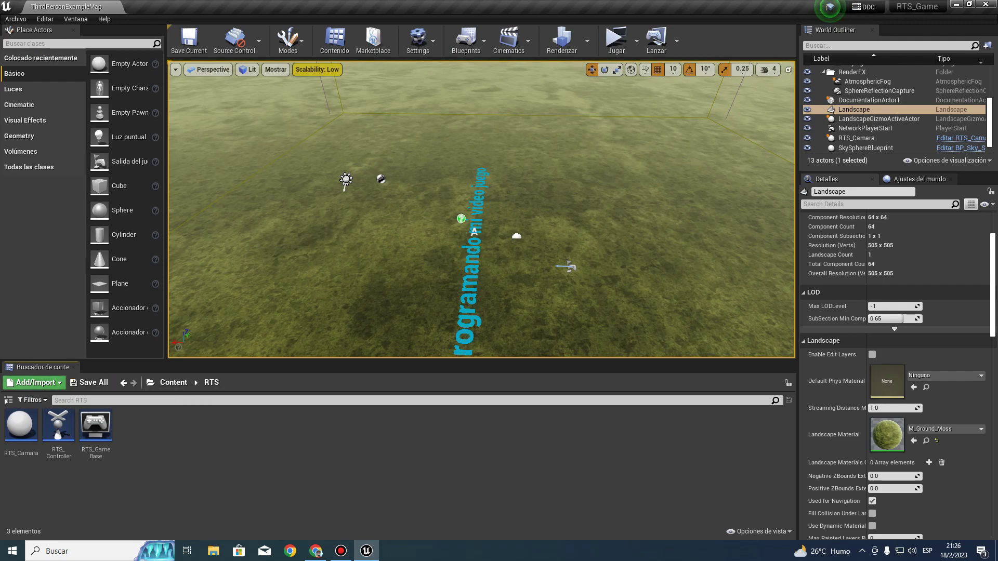
{"action": "right_click_drag", "start_coordinate": [482, 208], "coordinate": [468, 208]}
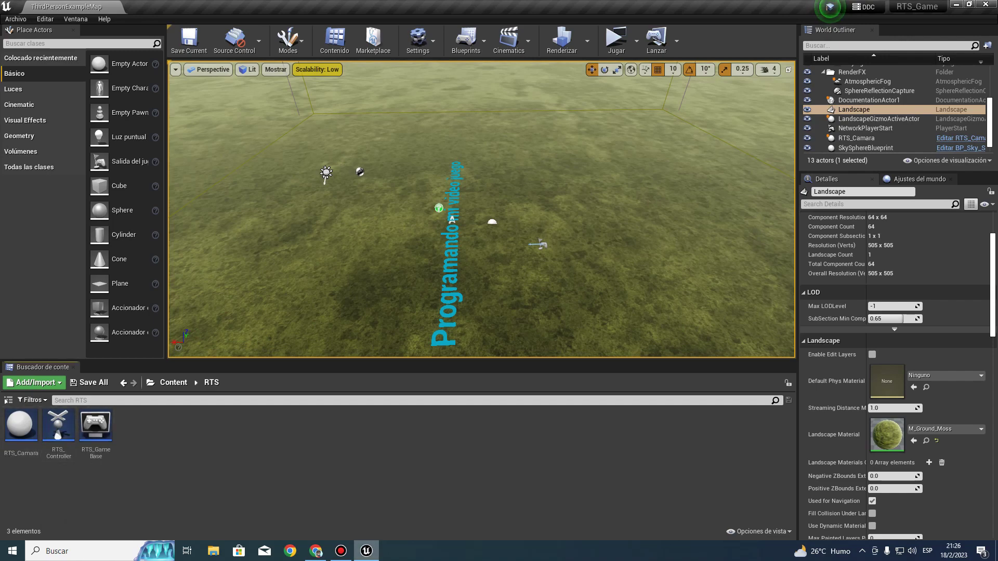
{"action": "double_click", "coordinate": [21, 426]}
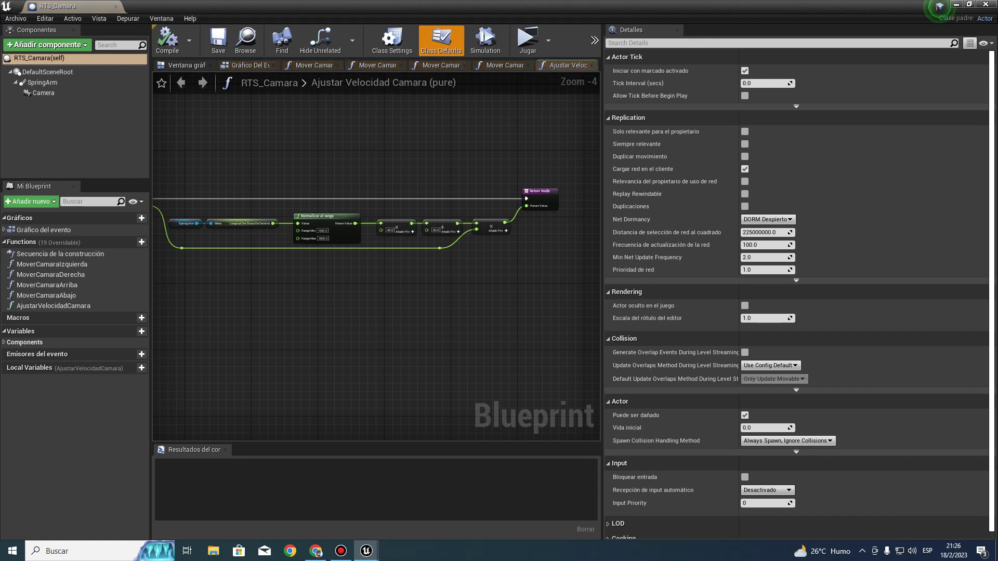
{"action": "left_click_drag", "start_coordinate": [183, 144], "coordinate": [231, 219]}
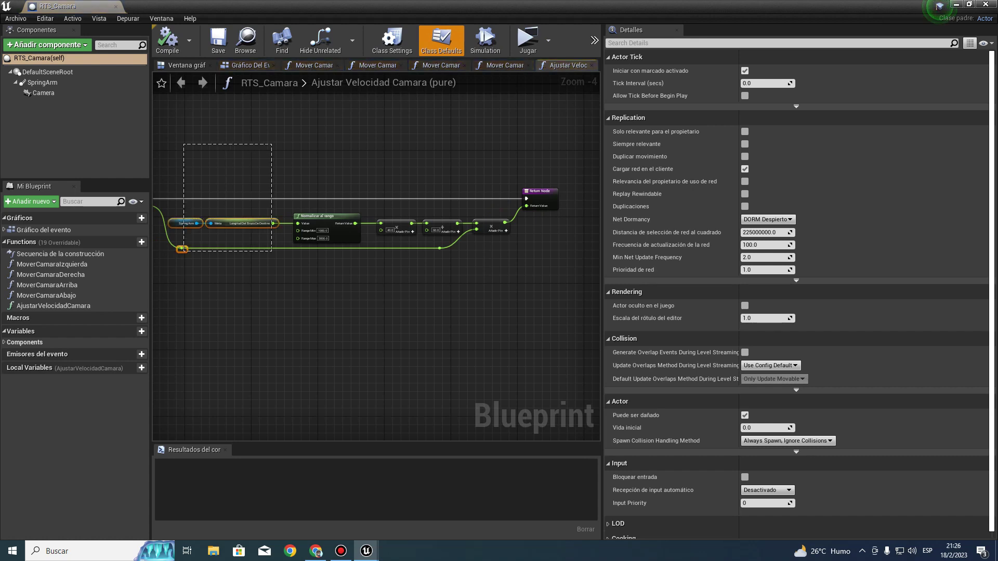
{"action": "left_click_drag", "start_coordinate": [271, 251], "coordinate": [483, 332]}
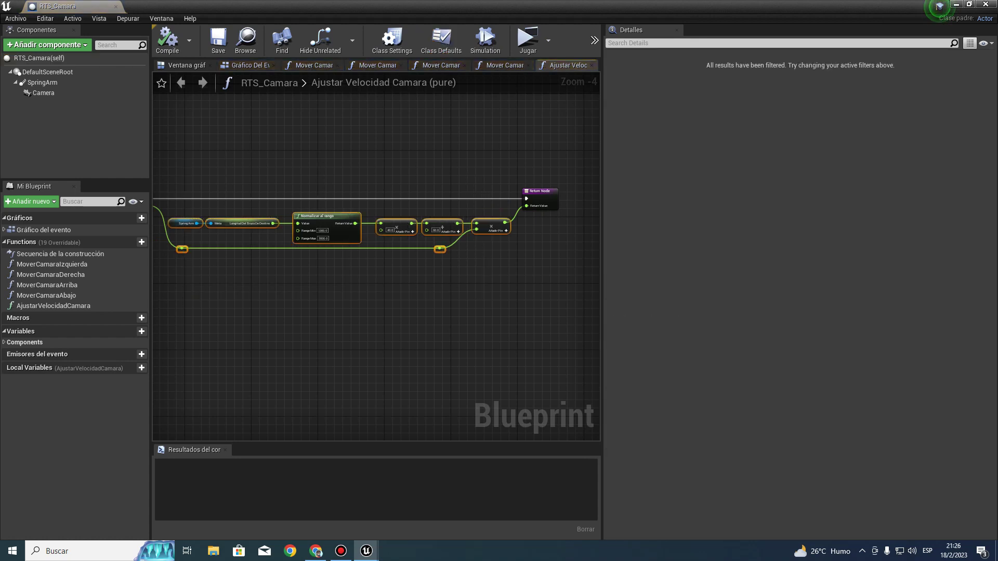
{"action": "right_click_drag", "start_coordinate": [384, 258], "coordinate": [448, 282]}
{"action": "mouse_move", "coordinate": [173, 150]}
{"action": "left_mouse_down"}
{"action": "mouse_move", "coordinate": [334, 296]}
{"action": "mouse_move", "coordinate": [564, 321]}
{"action": "left_mouse_up"}
{"action": "scroll", "coordinate": [389, 221], "scroll_direction": "up", "scroll_amount": 4}
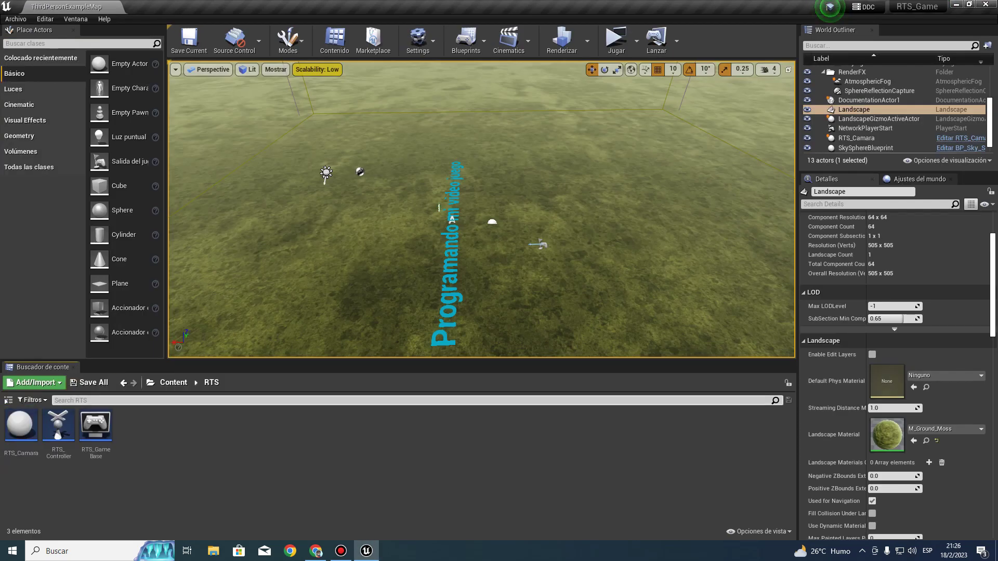
- Move the viewport camera closer to the 'Programando mi video juego' landscape text
{"action": "right_click_drag", "start_coordinate": [482, 209], "coordinate": [572, 220]}
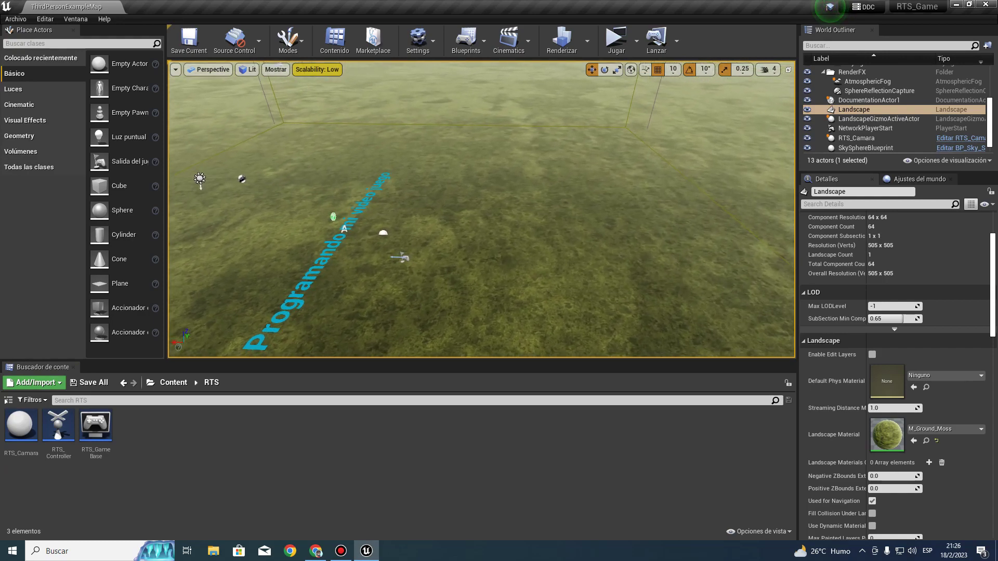